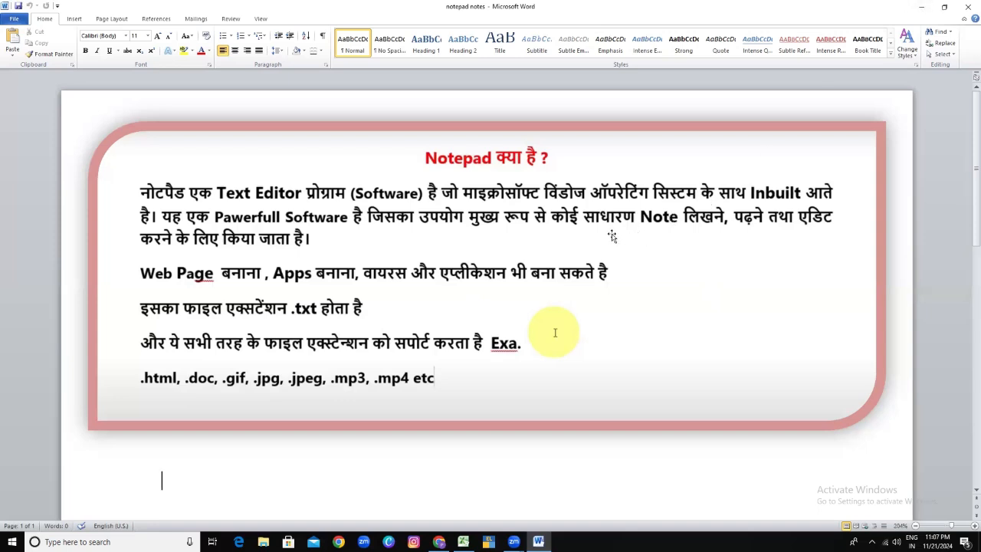
Minimize the notes document, open Notepad through a Windows search for NOTE, and close the empty Notepad window
{"action": "left_click", "coordinate": [921, 7]}
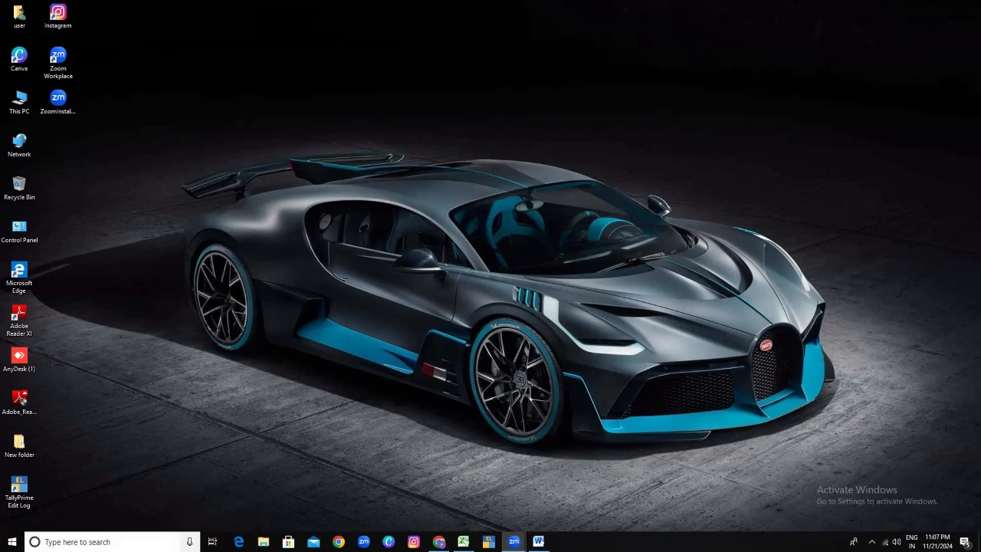
{"action": "left_click", "coordinate": [111, 541]}
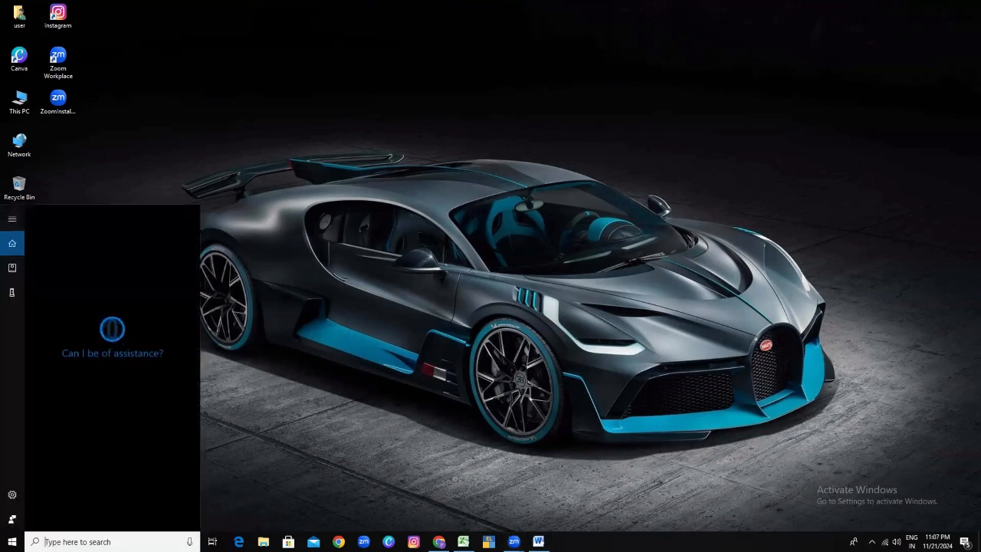
{"action": "type", "text": "NO"}
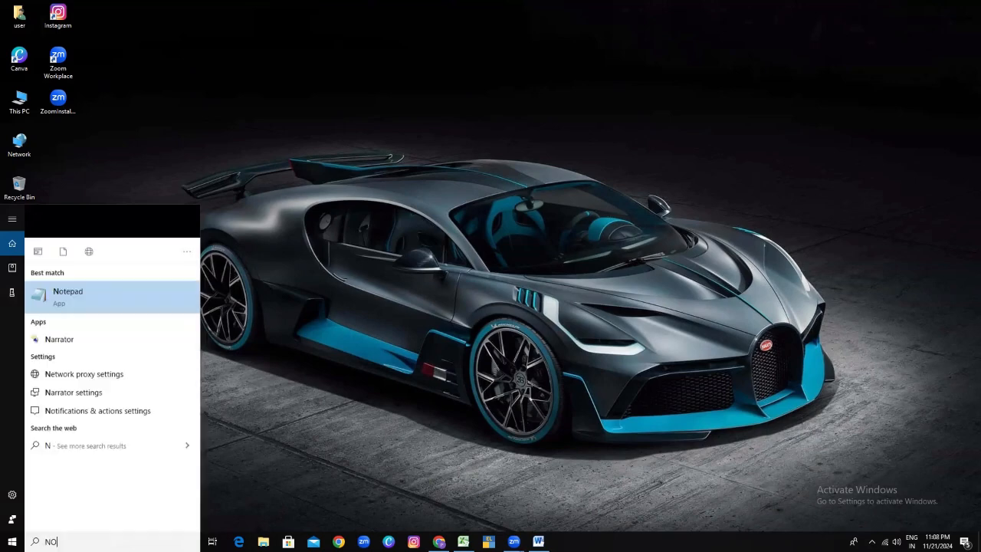
{"action": "type", "text": "TE"}
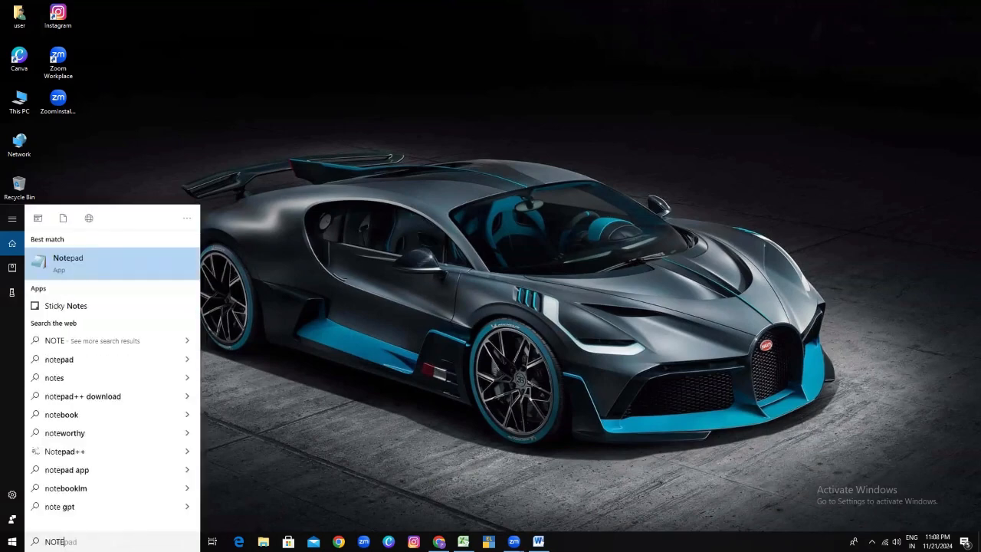
{"action": "left_click", "coordinate": [127, 266]}
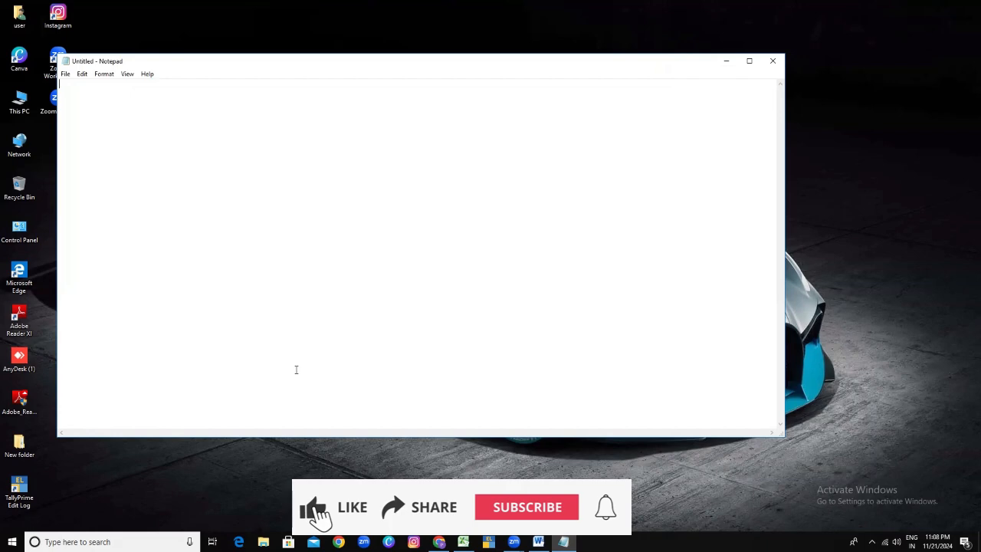
{"action": "left_click", "coordinate": [771, 66]}
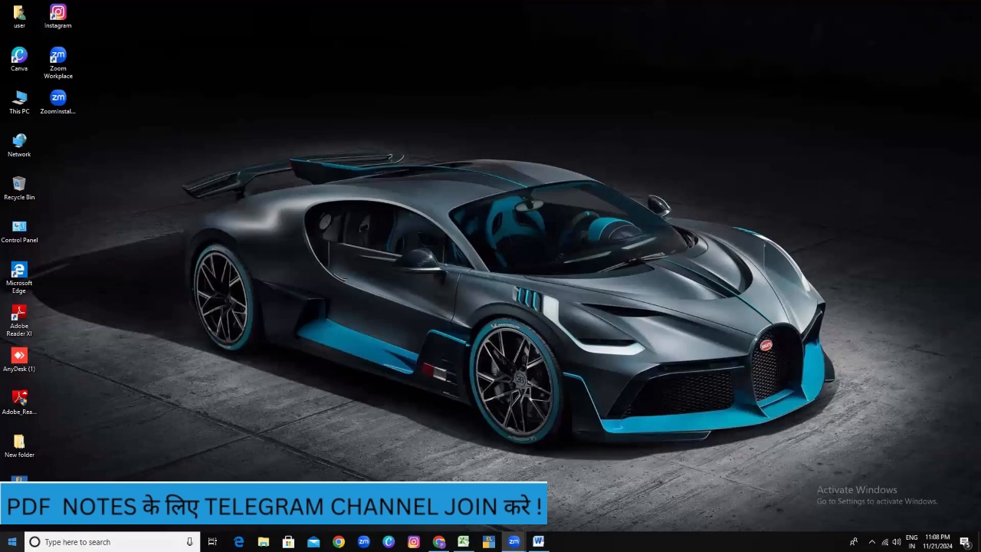
Open Notepad from the Windows Accessories group in the list of installed apps, and close it
{"action": "left_click", "coordinate": [12, 541]}
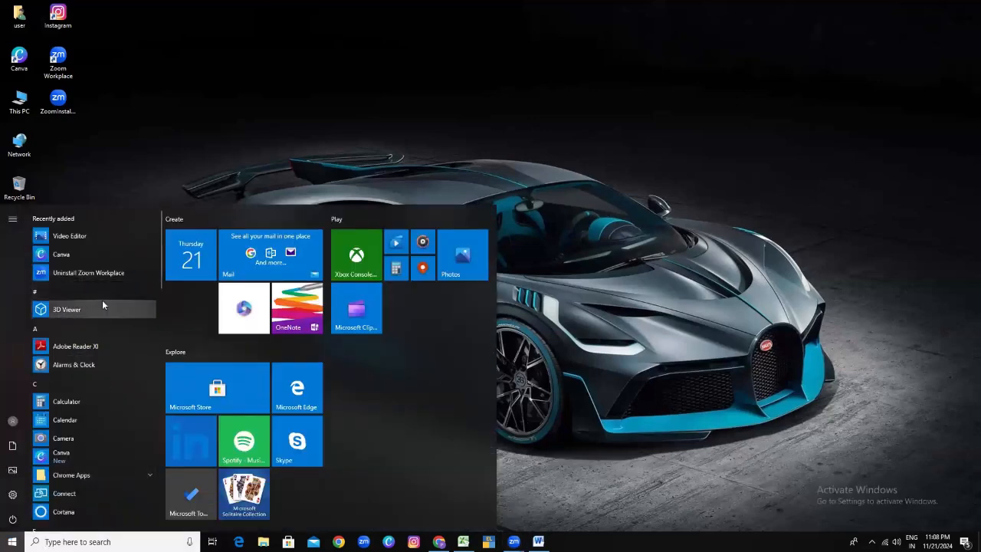
{"action": "scroll", "coordinate": [103, 305], "scroll_direction": "down", "scroll_amount": 4}
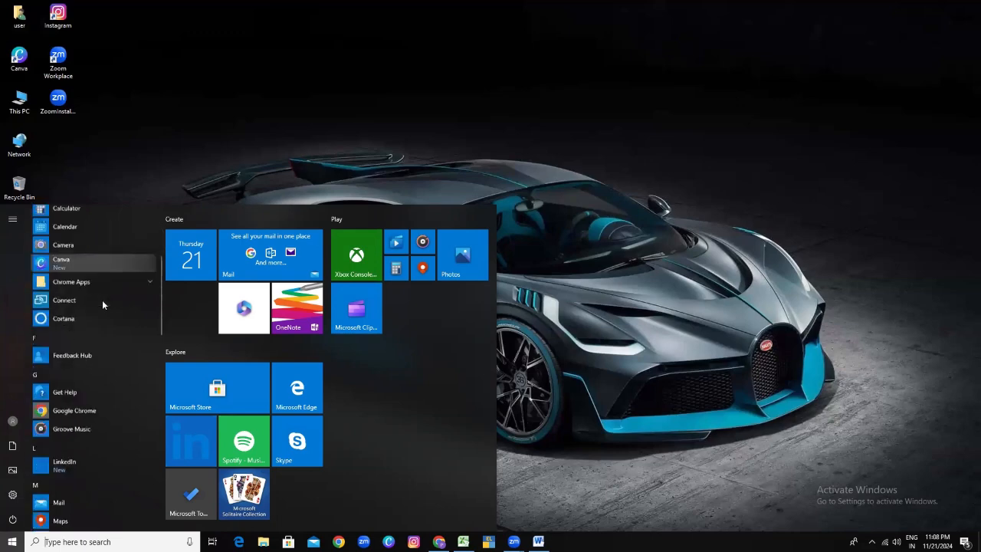
{"action": "scroll", "coordinate": [103, 305], "scroll_direction": "down", "scroll_amount": 8}
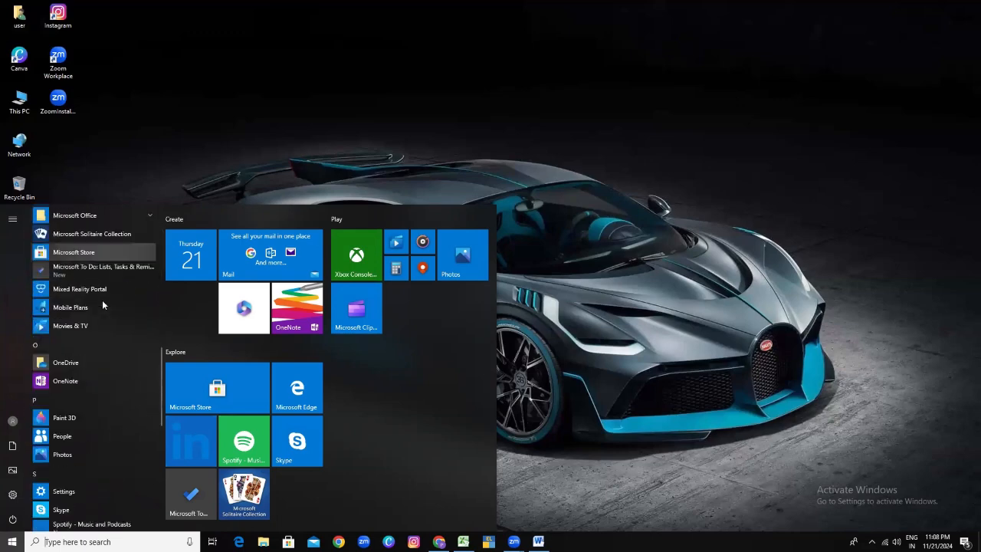
{"action": "scroll", "coordinate": [103, 303], "scroll_direction": "down", "scroll_amount": 3}
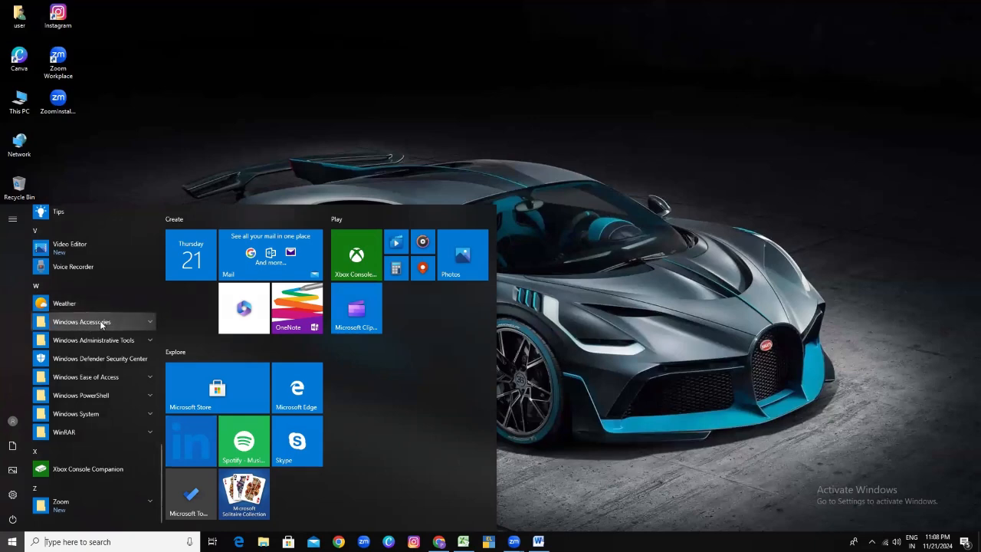
{"action": "left_click", "coordinate": [130, 327]}
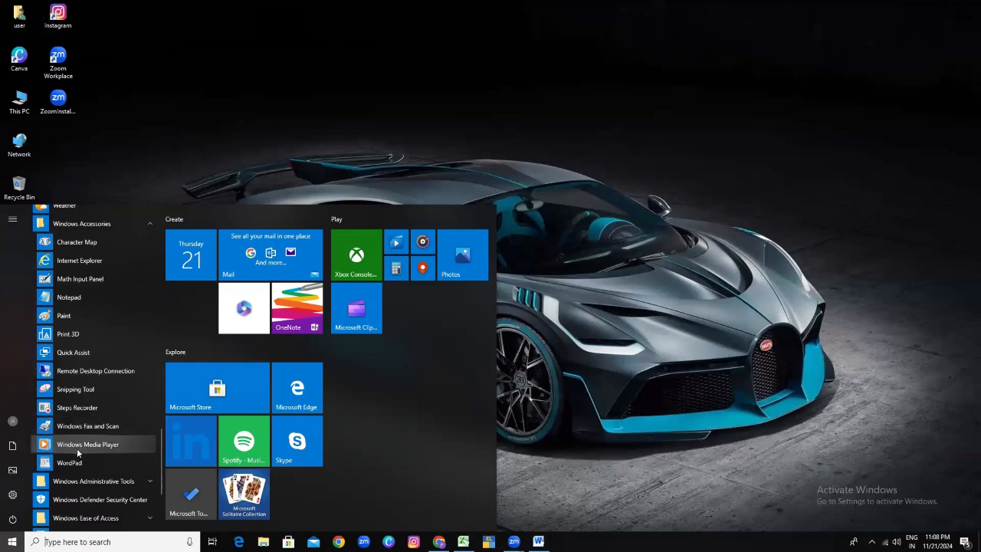
{"action": "left_click", "coordinate": [77, 298]}
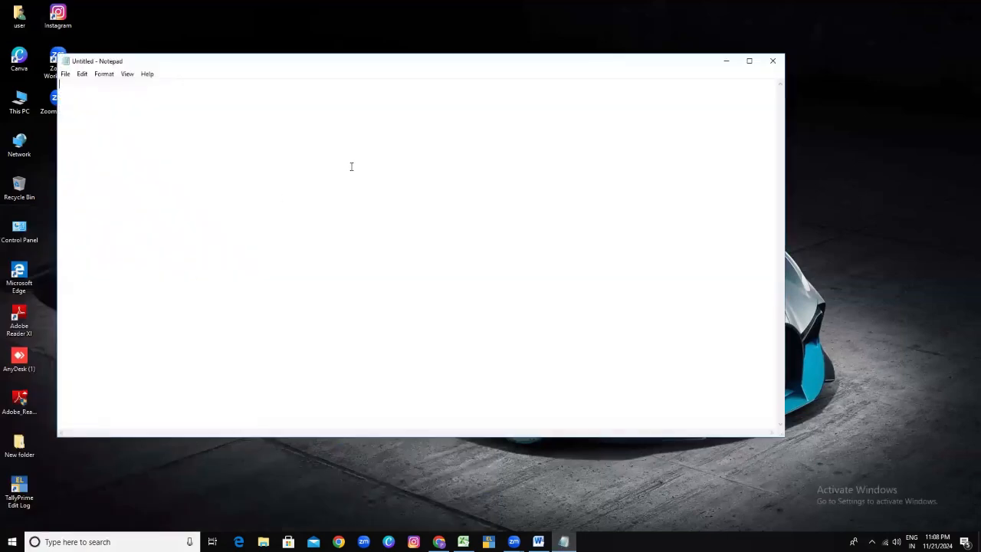
{"action": "left_click", "coordinate": [773, 60]}
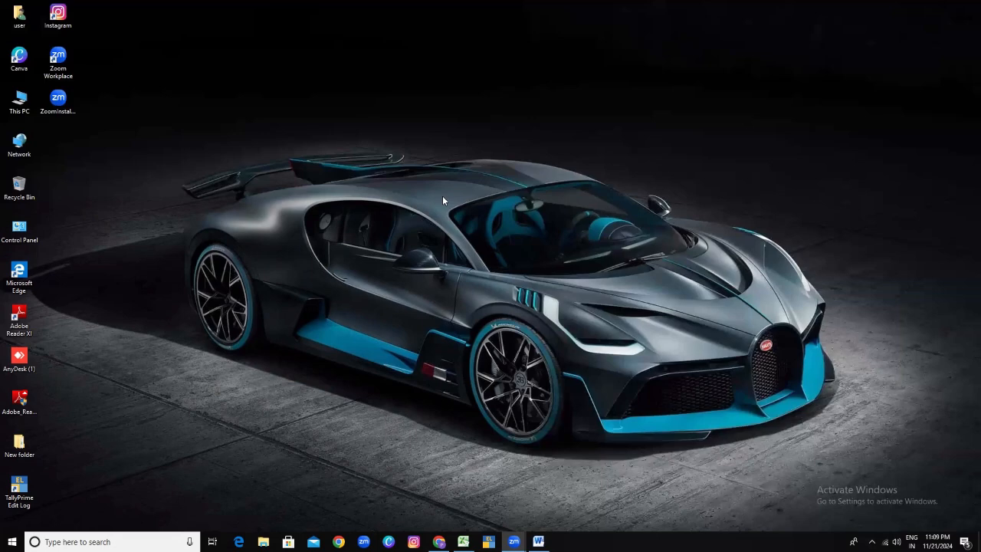
Launch Notepad through the Windows Run dialog with the command NOTEPAD
{"action": "key", "text": "super+r"}
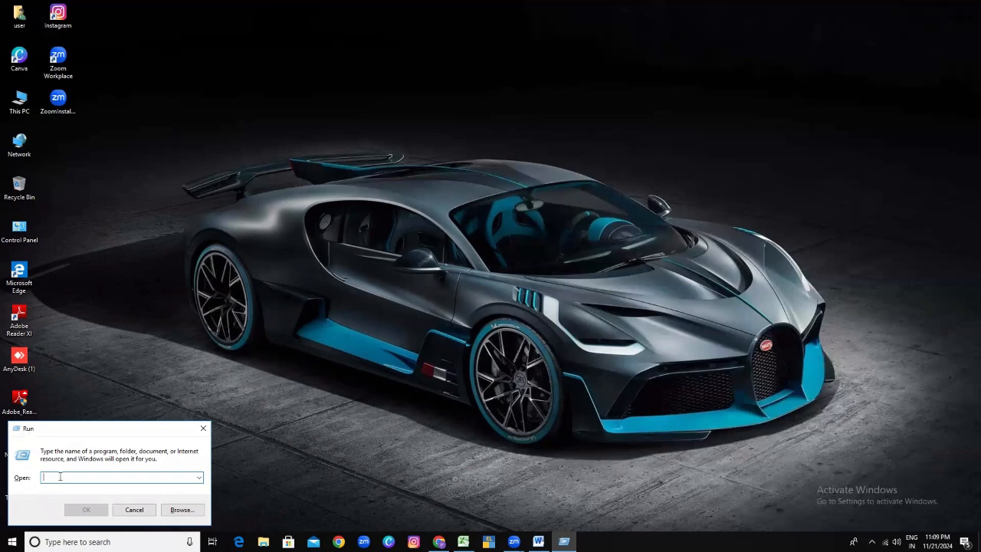
{"action": "type", "text": "NO"}
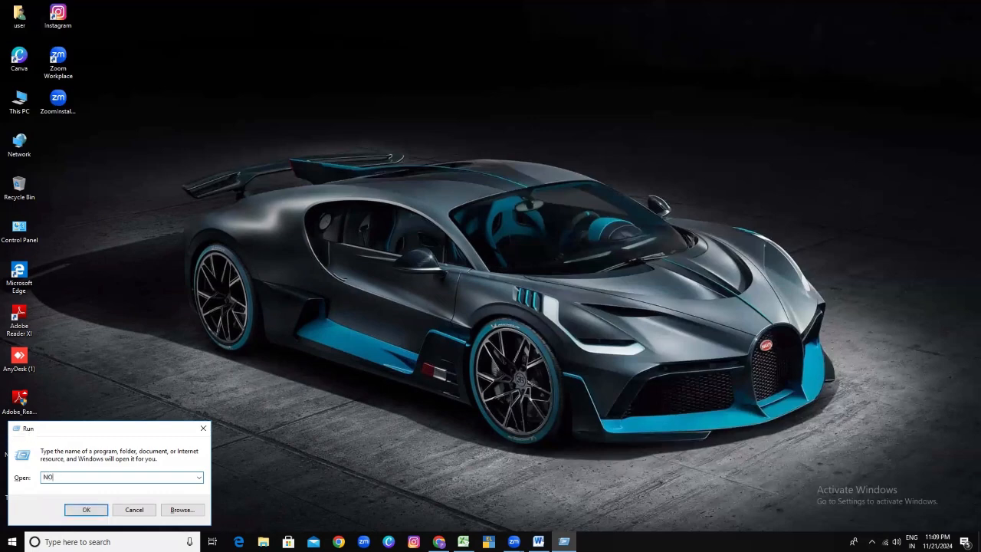
{"action": "type", "text": "TEPAD"}
{"action": "left_click", "coordinate": [88, 510]}
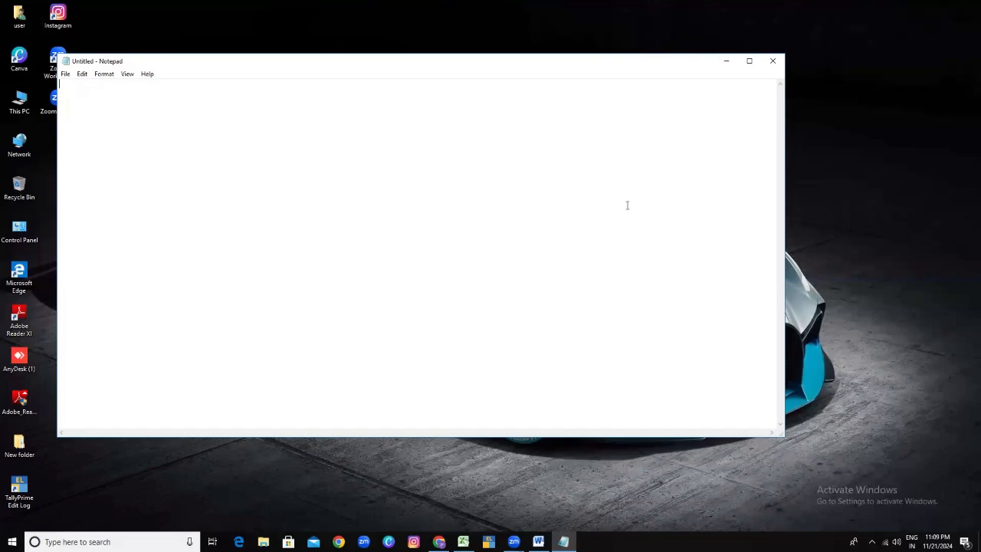
Maximize the empty Notepad window and close it
{"action": "left_click", "coordinate": [749, 61]}
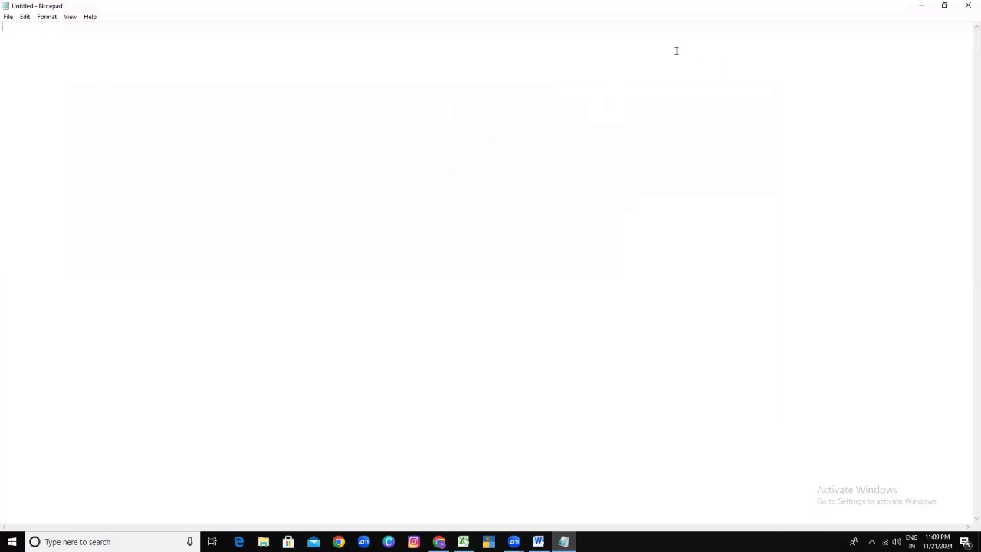
{"action": "key", "text": "alt+Tab"}
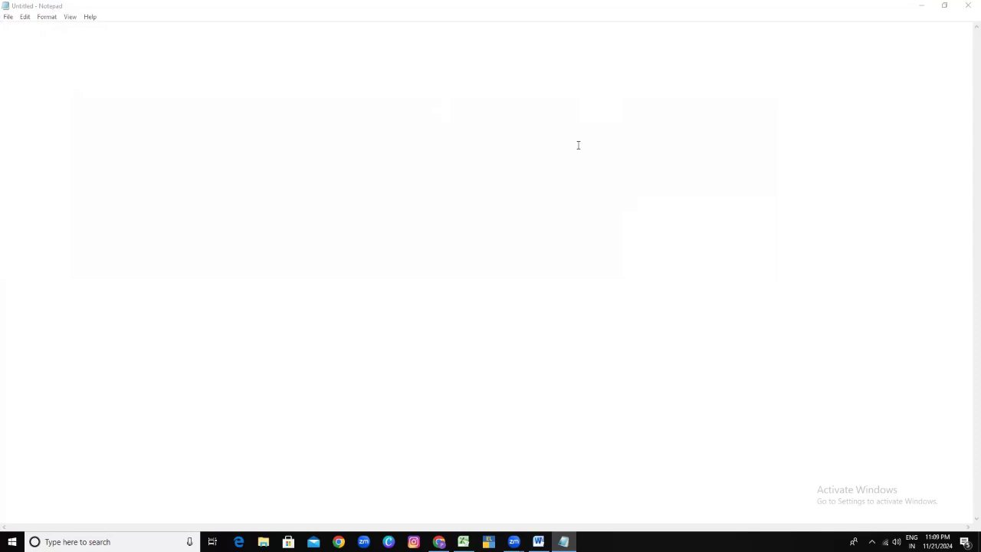
{"action": "left_click", "coordinate": [555, 140]}
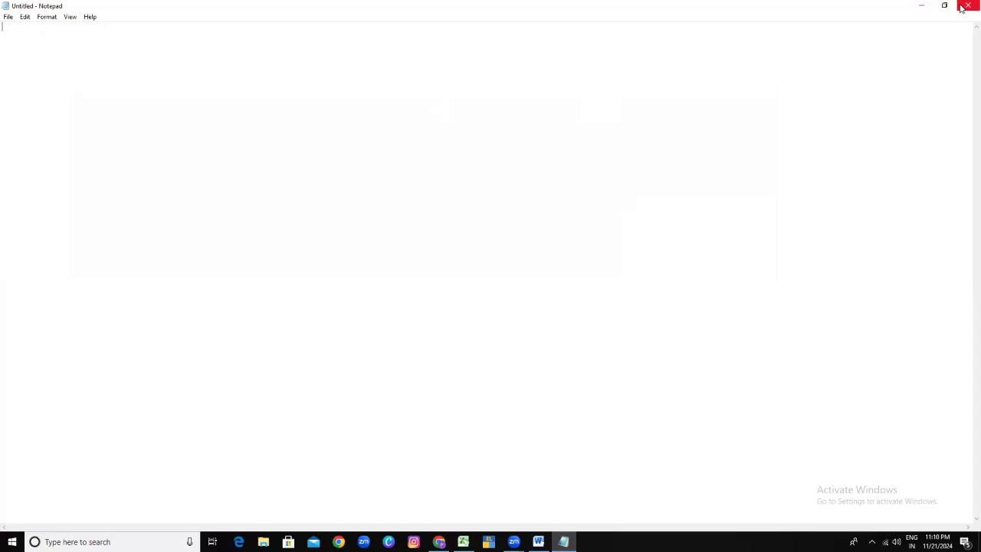
{"action": "left_click", "coordinate": [963, 7]}
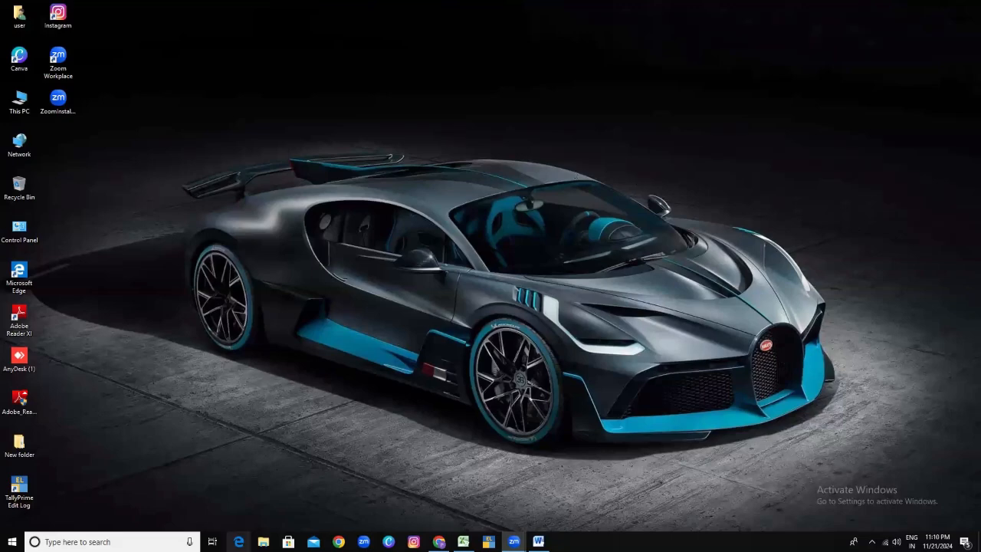
Search Windows for NOTE and open the Notepad app again
{"action": "left_click", "coordinate": [112, 542]}
{"action": "type", "text": "NOTE"}
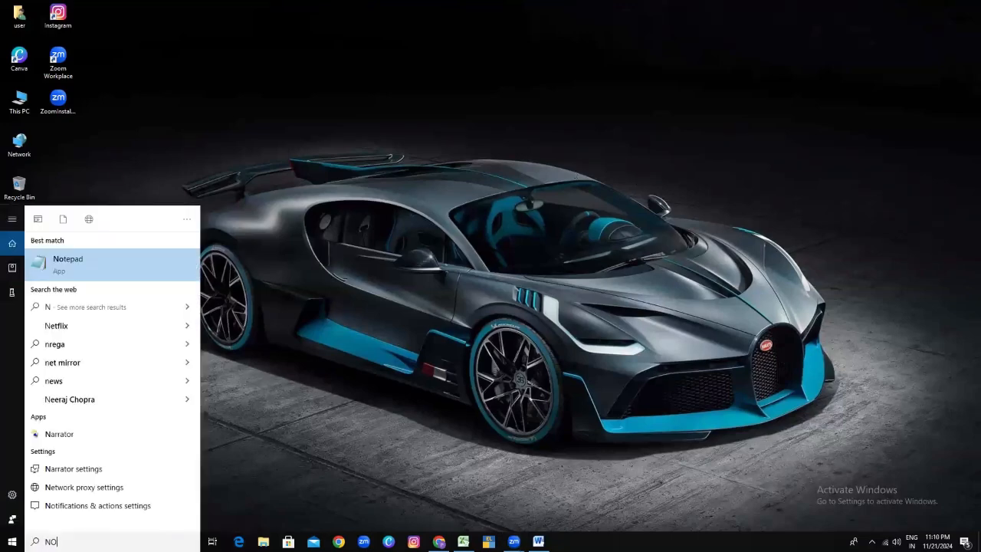
{"action": "left_click", "coordinate": [131, 265]}
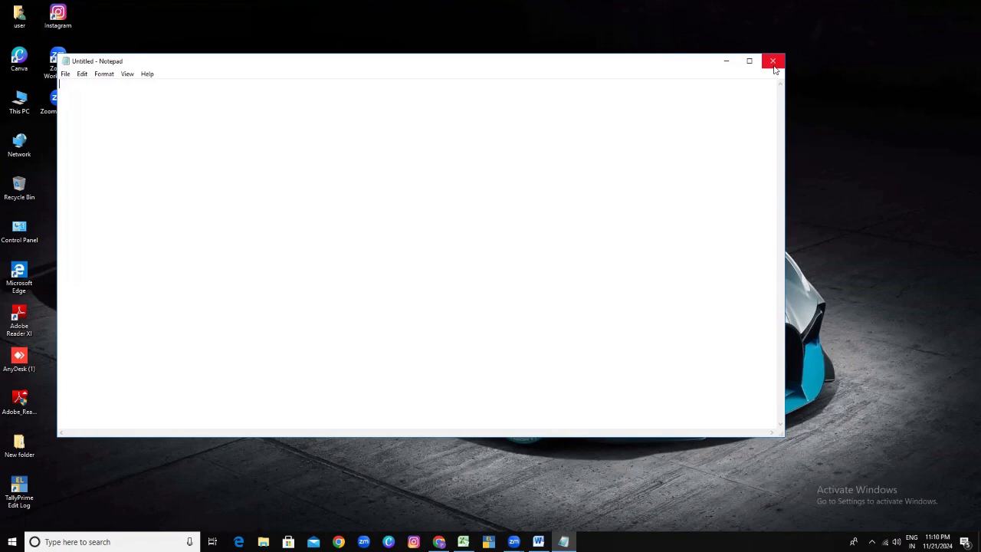
Move the Notepad window slightly towards the screen's centre, maximize it, and restore it to its smaller size
{"action": "left_click_drag", "start_coordinate": [661, 70], "coordinate": [688, 98]}
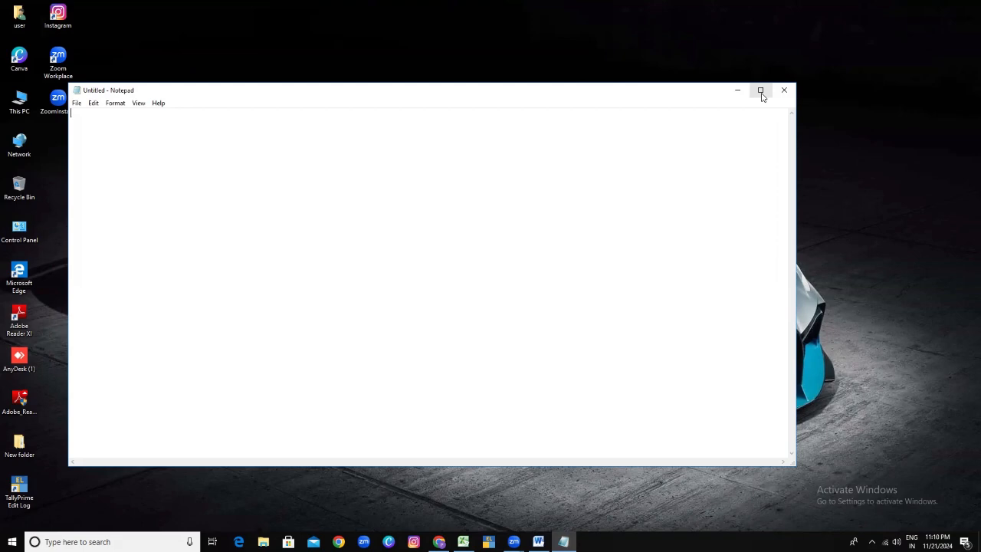
{"action": "left_click", "coordinate": [230, 24]}
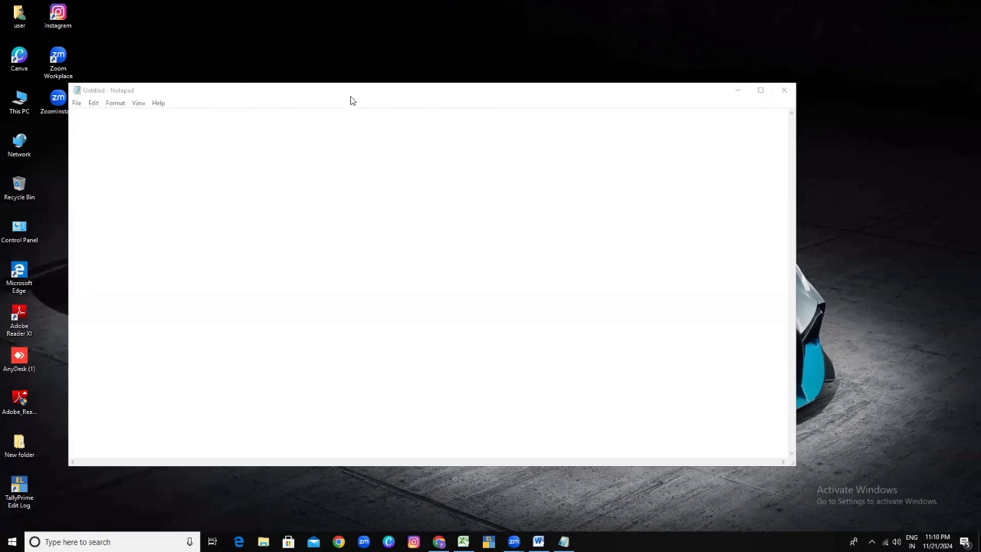
{"action": "left_click", "coordinate": [761, 91]}
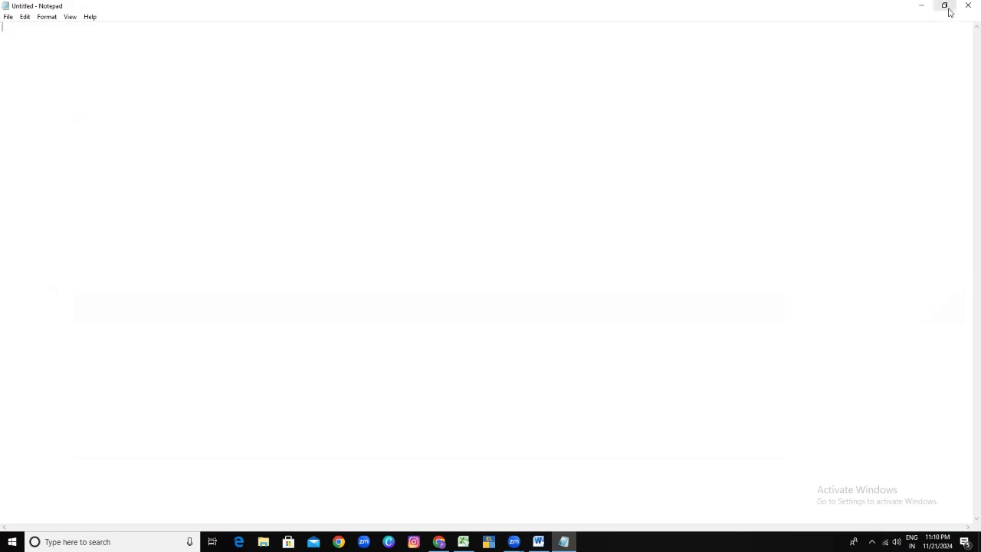
{"action": "left_click", "coordinate": [945, 6]}
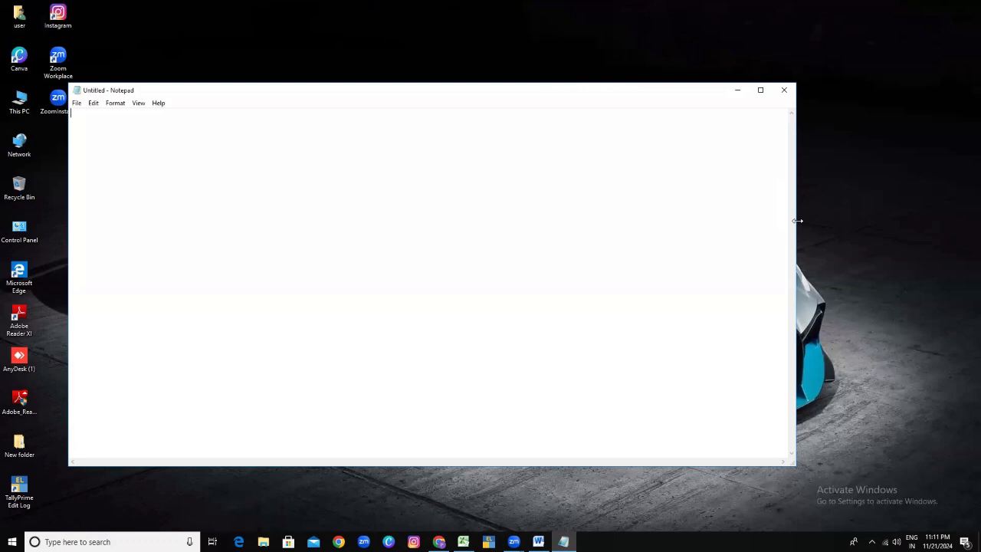
Resize the Notepad window by its edges to make it narrower and shorter, and reposition it over the front of the wallpaper car
{"action": "left_click_drag", "start_coordinate": [798, 221], "coordinate": [800, 220]}
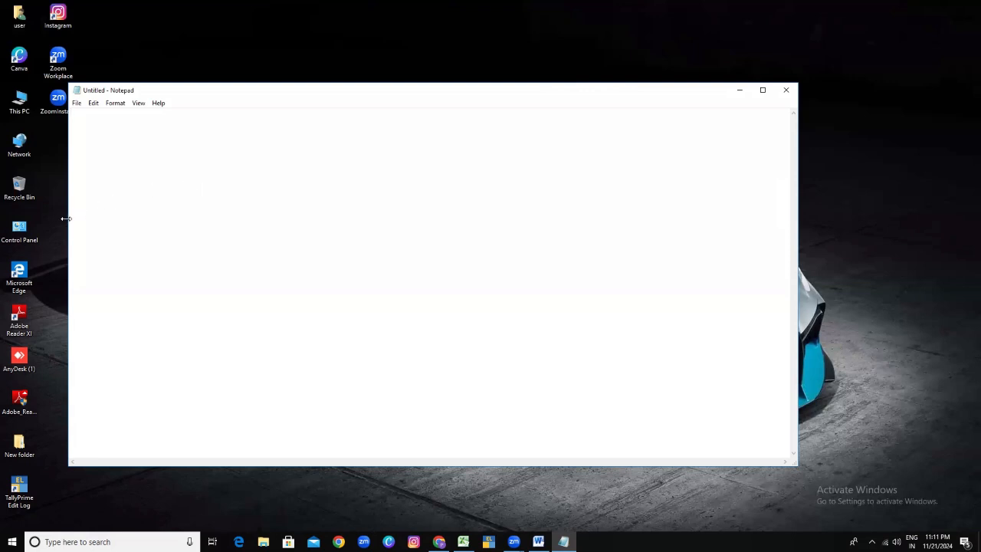
{"action": "left_click_drag", "start_coordinate": [66, 219], "coordinate": [96, 218]}
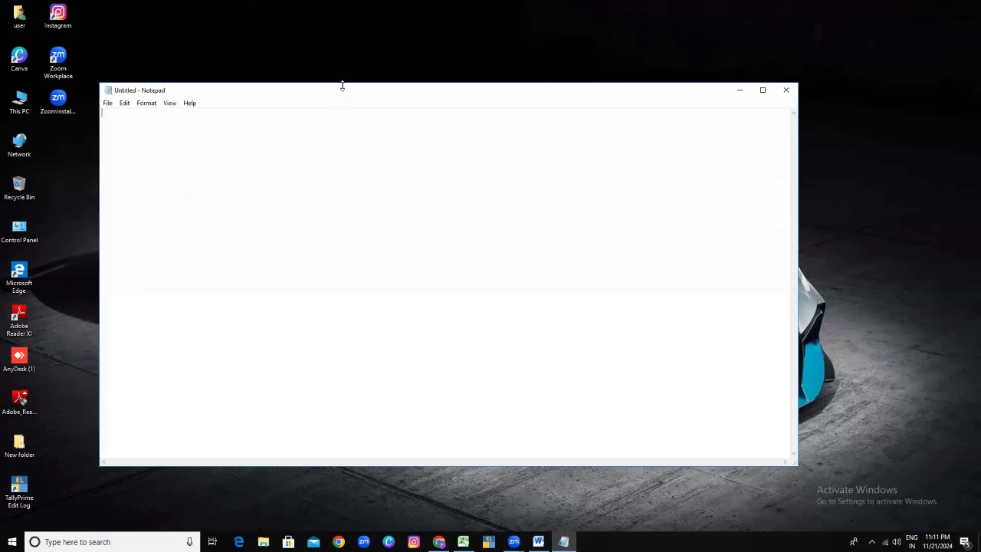
{"action": "left_click_drag", "start_coordinate": [342, 83], "coordinate": [342, 90]}
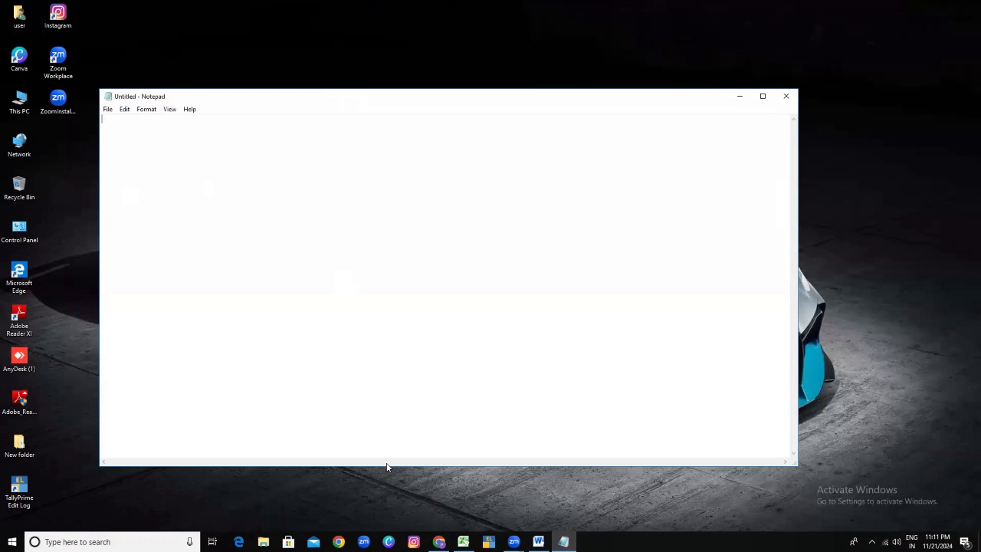
{"action": "left_click_drag", "start_coordinate": [385, 466], "coordinate": [385, 429]}
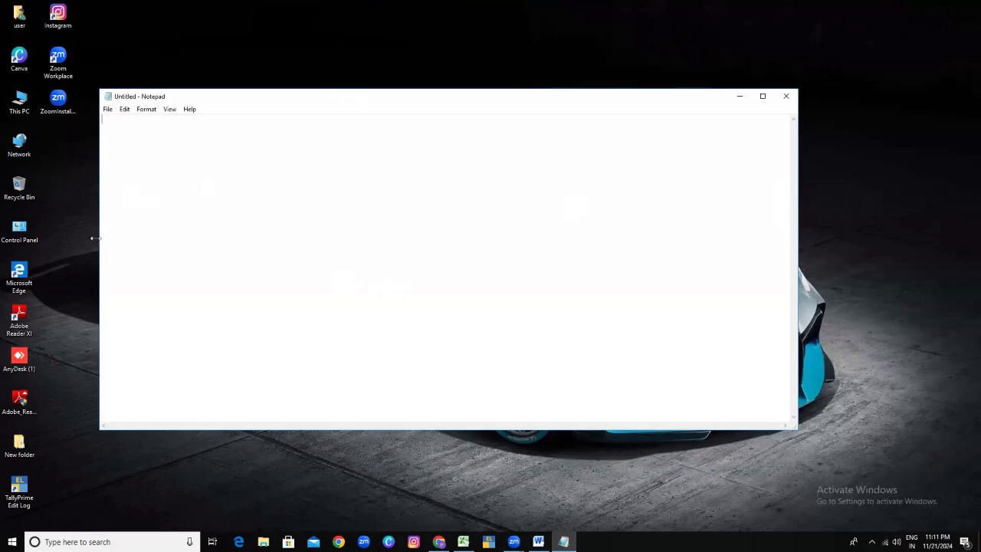
{"action": "left_click_drag", "start_coordinate": [95, 238], "coordinate": [230, 238]}
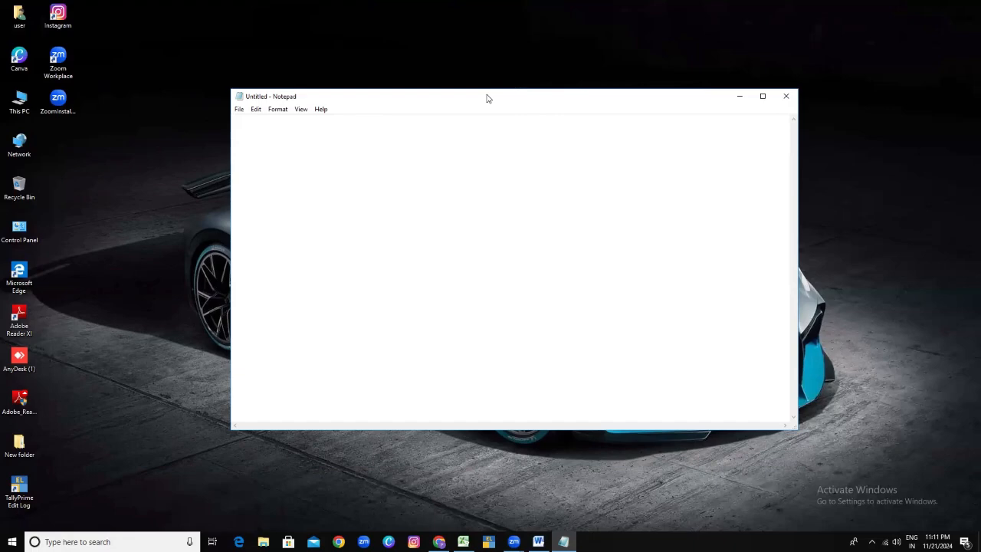
{"action": "left_click_drag", "start_coordinate": [487, 98], "coordinate": [565, 135]}
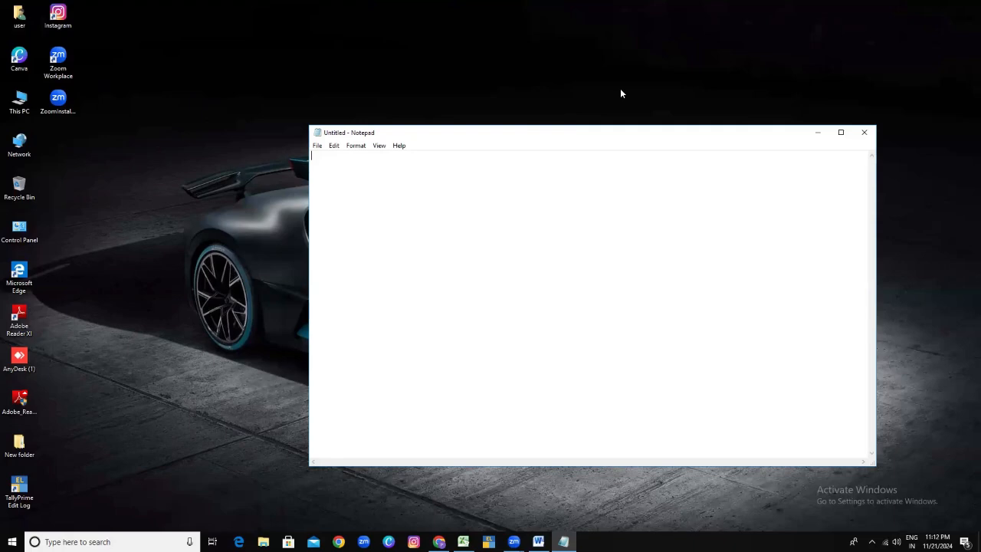
Maximize the Notepad window to turn on its status bar, and restore the window to its smaller size
{"action": "left_click", "coordinate": [840, 134]}
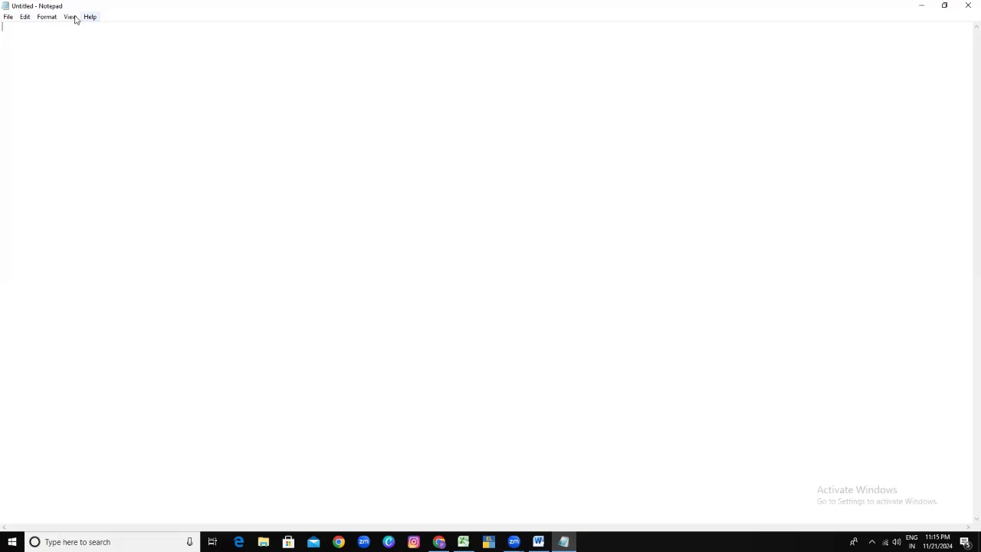
{"action": "left_click", "coordinate": [70, 17]}
{"action": "left_click", "coordinate": [92, 28]}
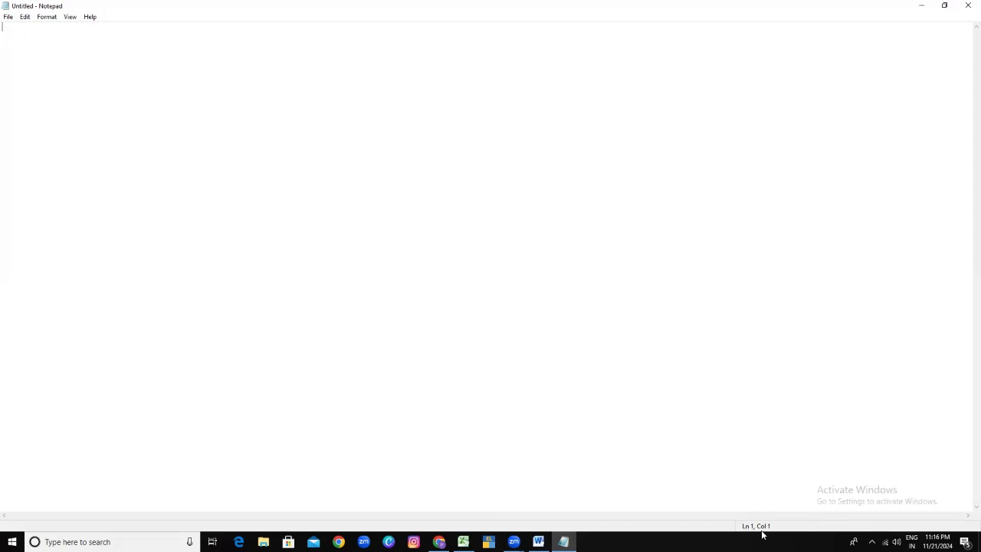
{"action": "double_click", "coordinate": [801, 9]}
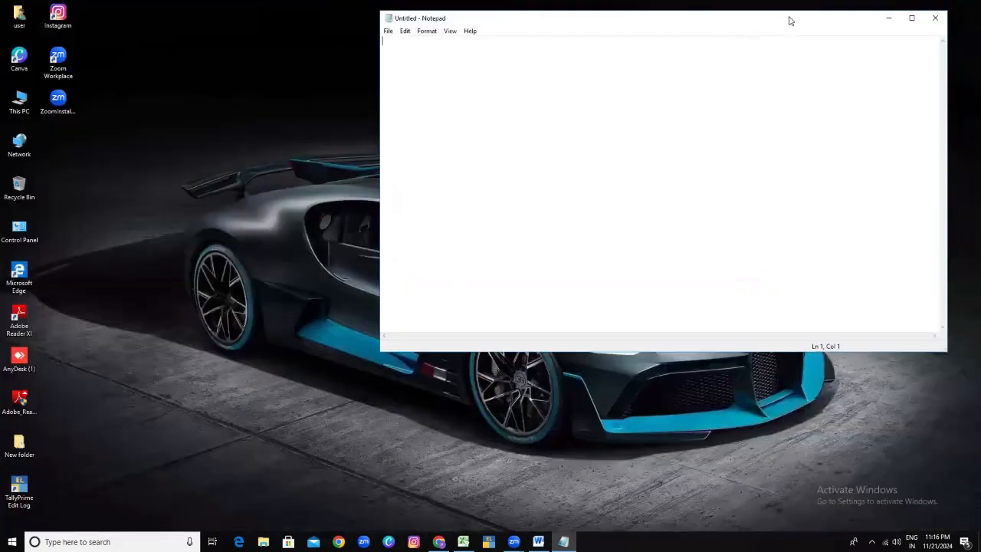
Move the Notepad window towards the middle of the desktop and maximize it
{"action": "left_click_drag", "start_coordinate": [790, 21], "coordinate": [652, 89]}
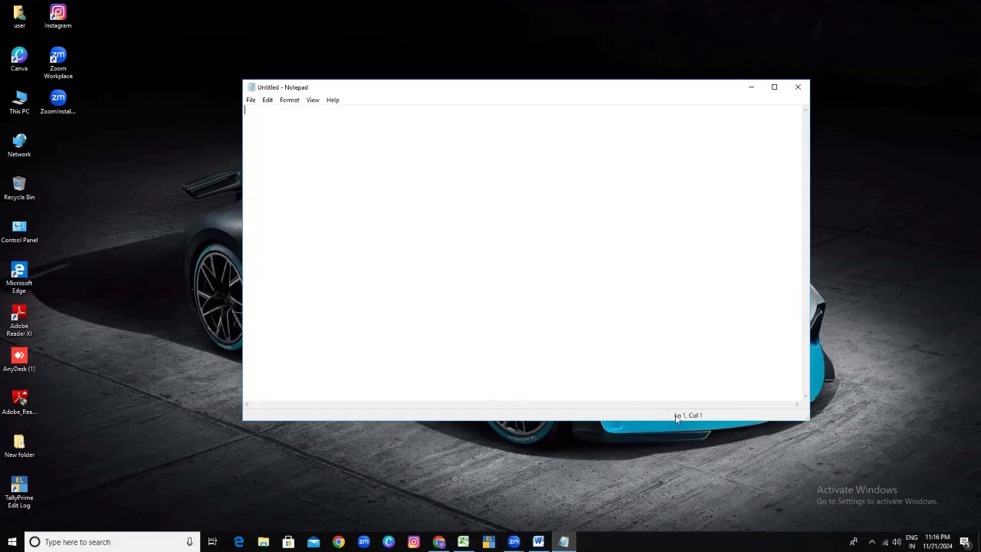
{"action": "left_click", "coordinate": [775, 87]}
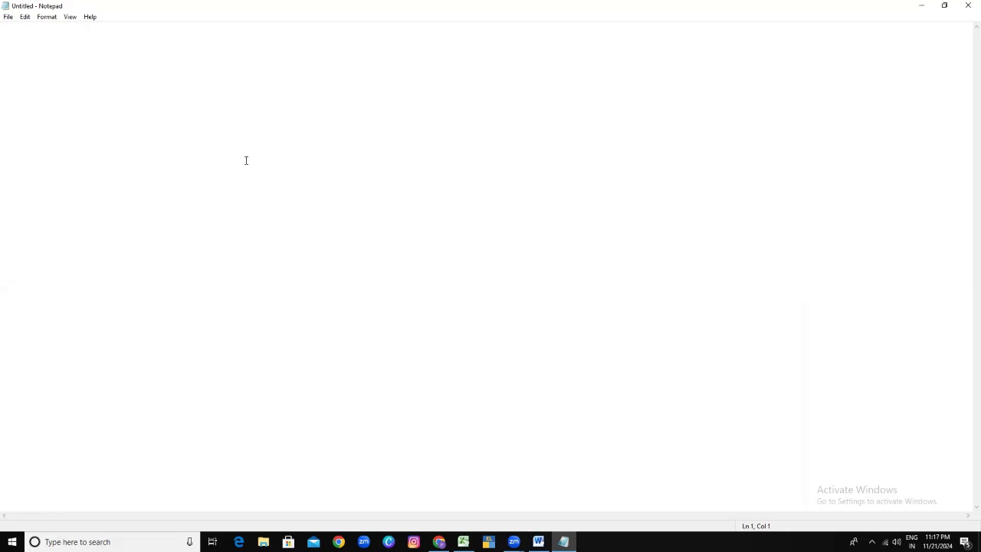
{"action": "left_click", "coordinate": [8, 16]}
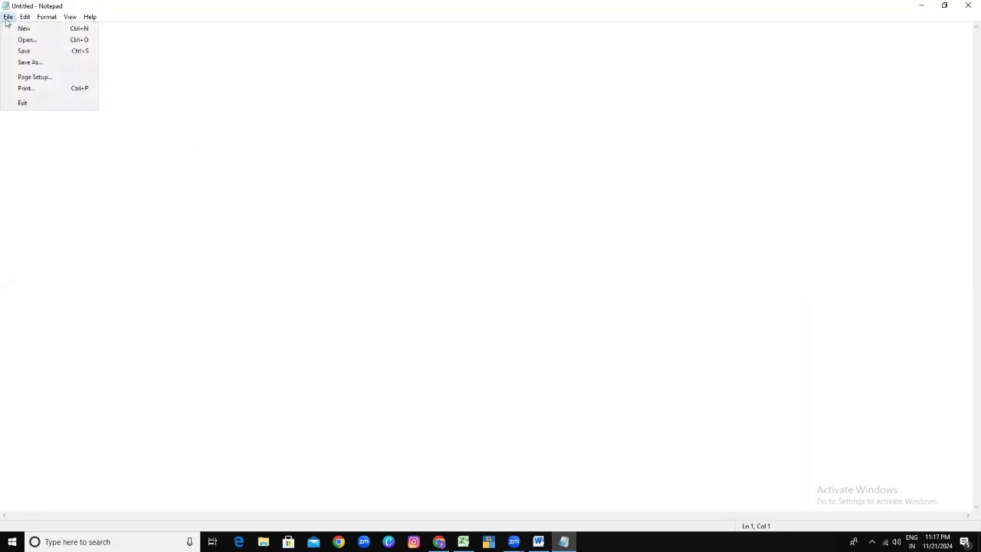
{"action": "left_click", "coordinate": [26, 17]}
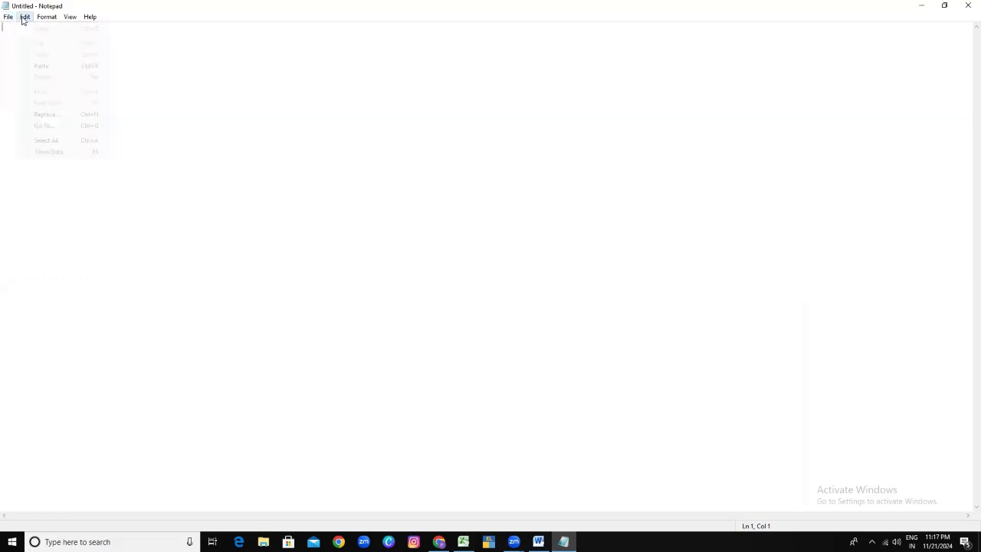
{"action": "mouse_move", "coordinate": [47, 23]}
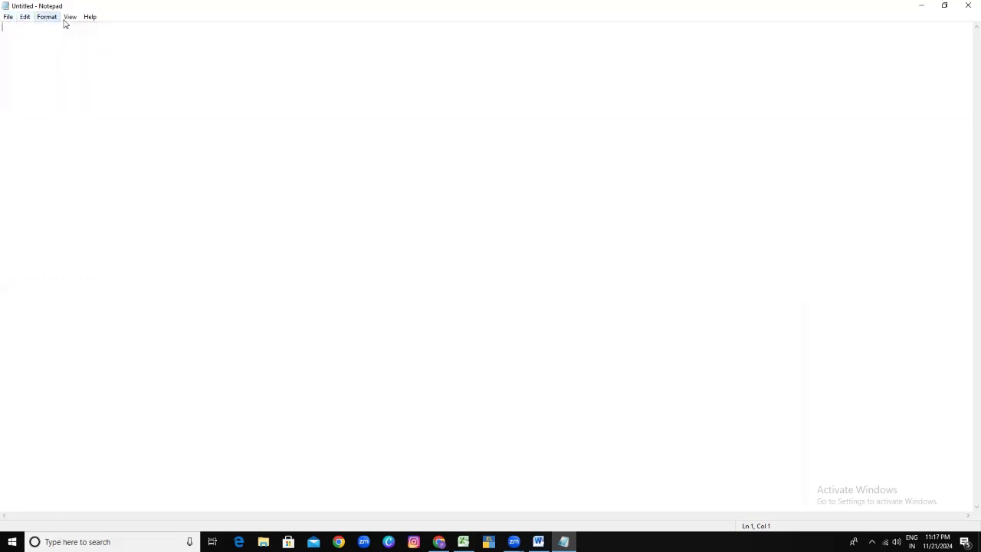
{"action": "mouse_move", "coordinate": [90, 20]}
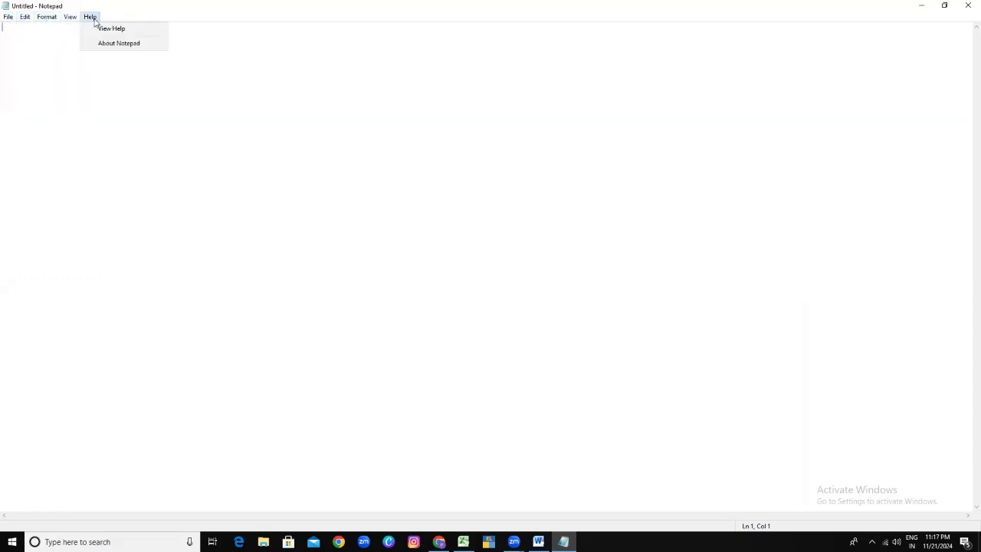
{"action": "left_click", "coordinate": [148, 157]}
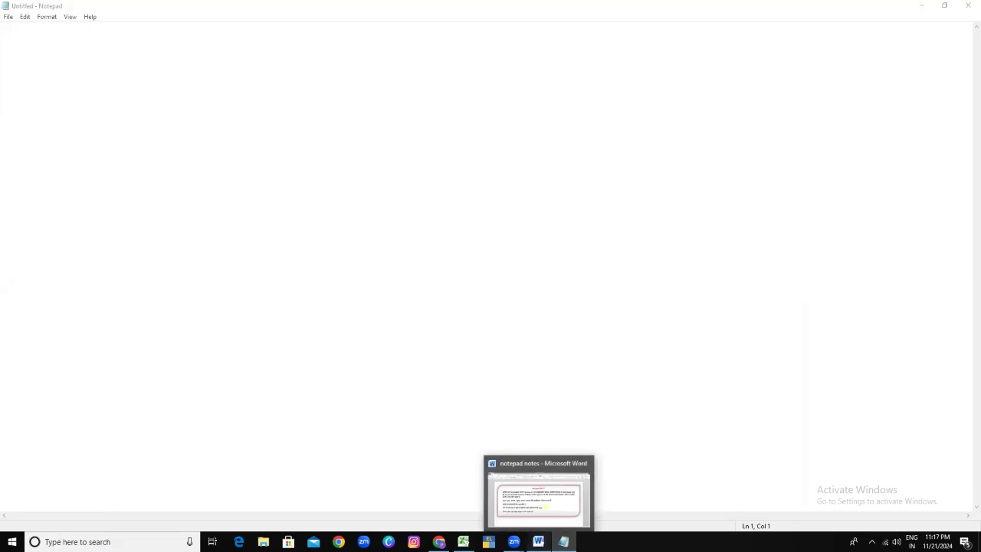
Switch to Word, create a new blank document, and fill it with sample paragraphs using =RAND()
{"action": "left_click", "coordinate": [538, 541]}
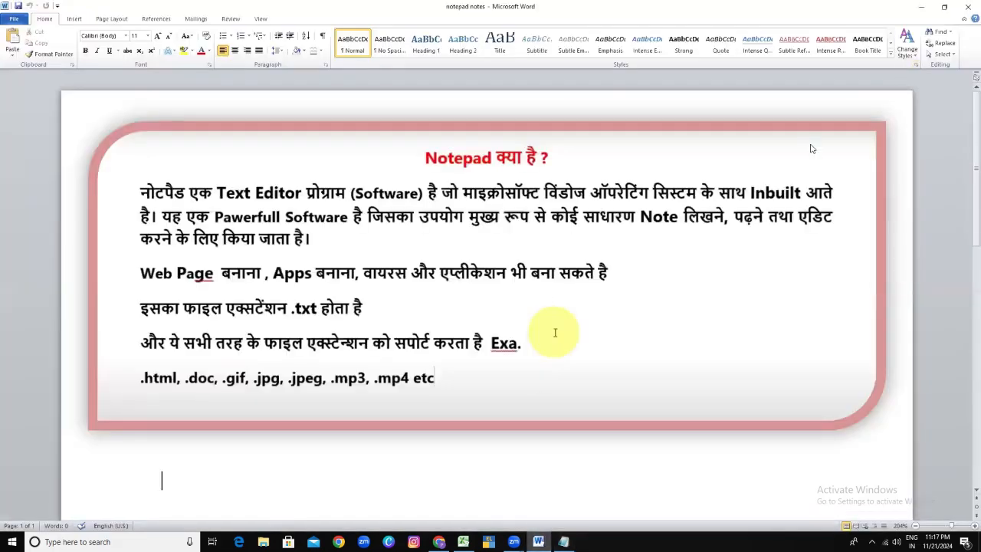
{"action": "key", "text": "ctrl+n"}
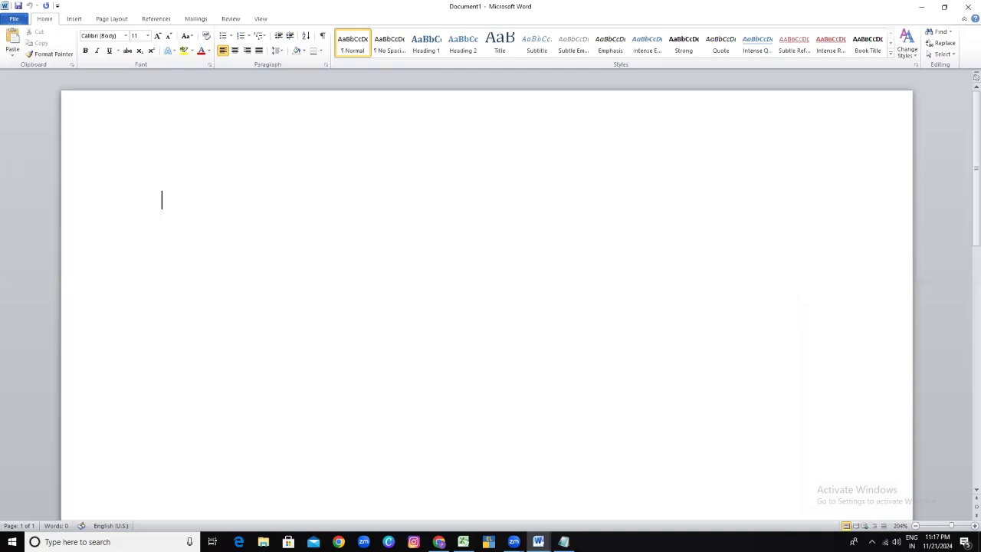
{"action": "type", "text": "=RAND()"}
{"action": "key", "text": "Return"}
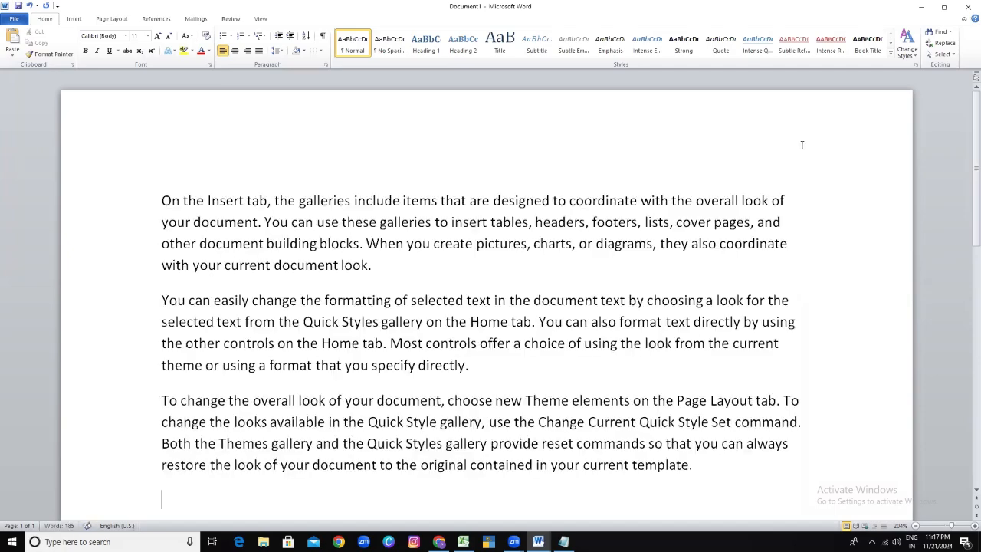
Copy all the sample text, minimize both Word windows, and paste the text into the empty Notepad document
{"action": "key", "text": "ctrl+a"}
{"action": "key", "text": "ctrl+c"}
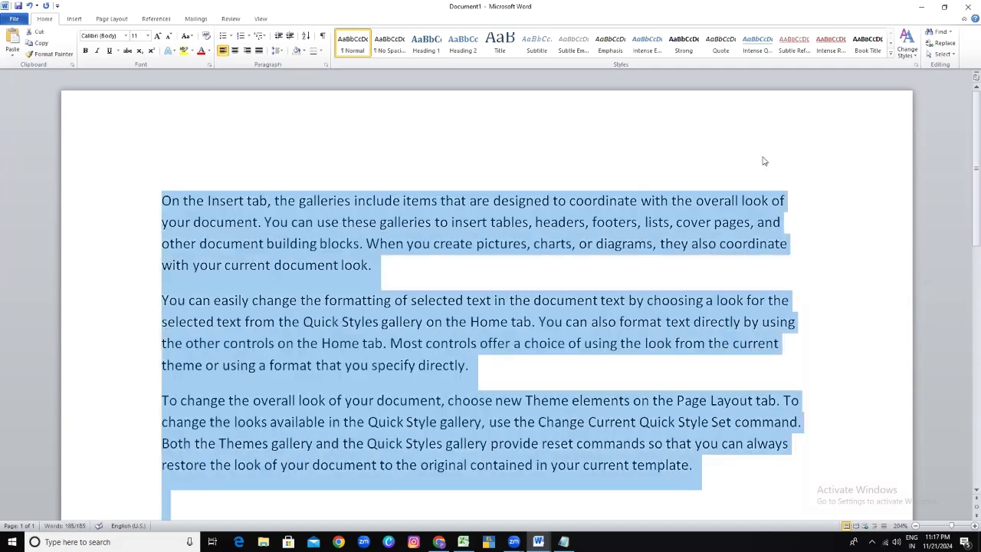
{"action": "left_click", "coordinate": [925, 8]}
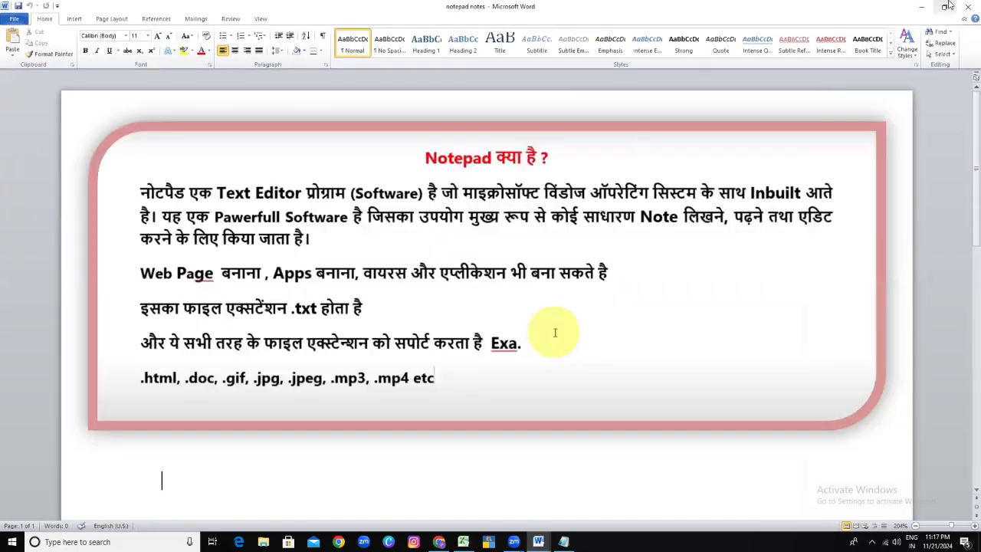
{"action": "left_click", "coordinate": [925, 7]}
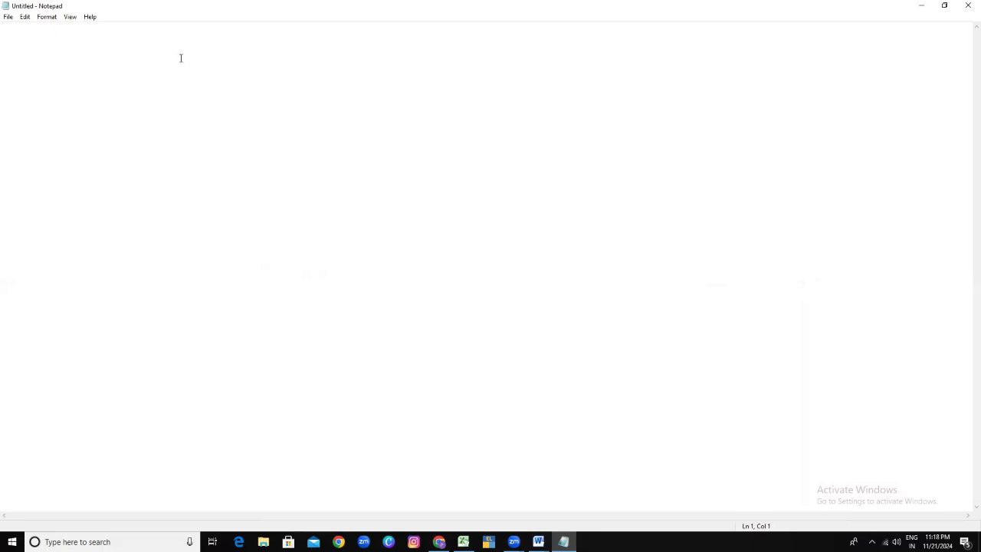
{"action": "key", "text": "ctrl+v"}
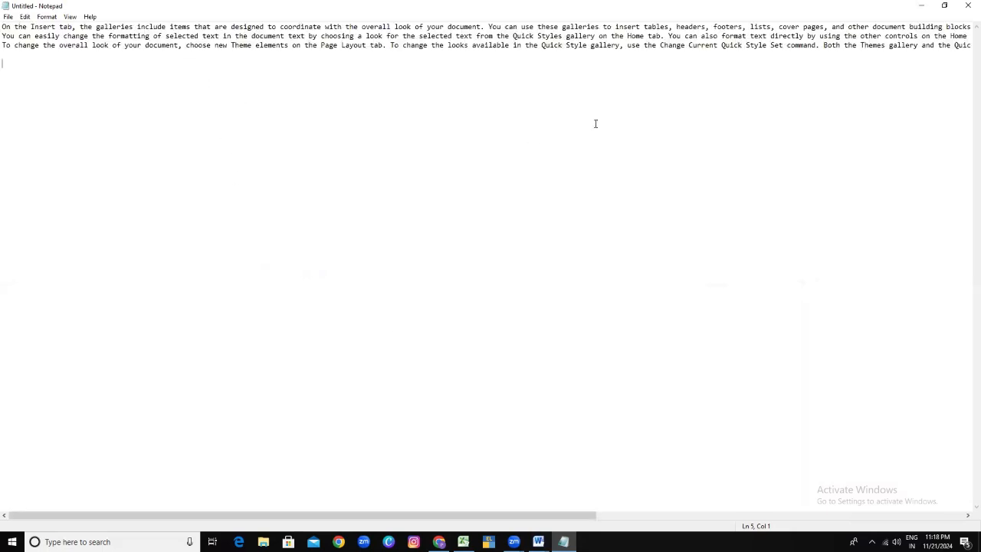
Restore the Notepad window to its smaller size and move it slightly closer to the desktop icons
{"action": "left_click", "coordinate": [944, 6]}
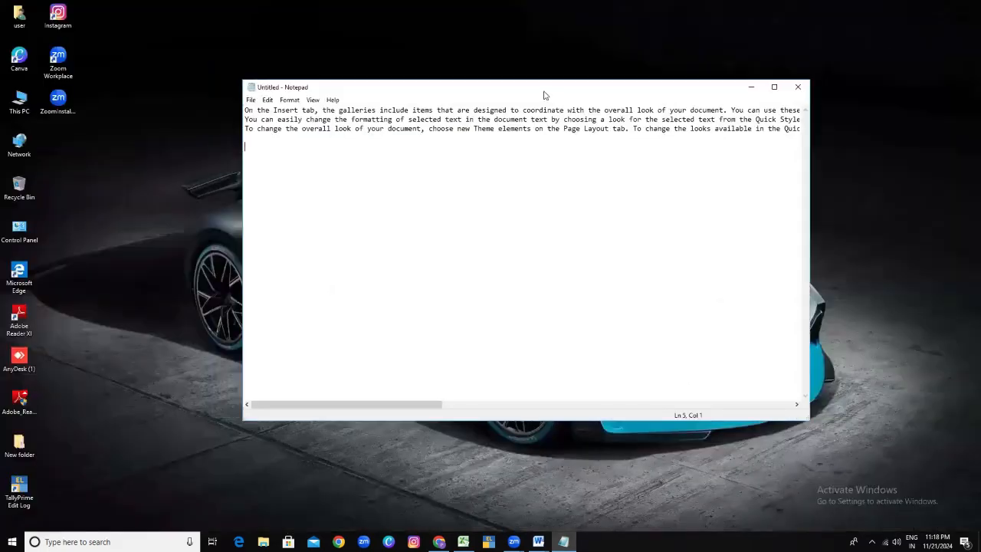
{"action": "left_click_drag", "start_coordinate": [544, 92], "coordinate": [488, 113]}
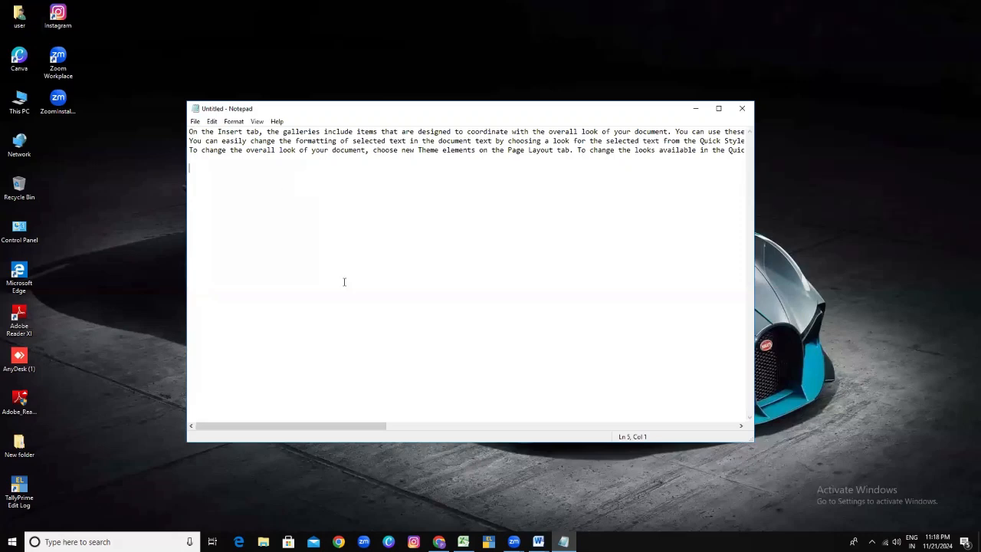
{"action": "mouse_move", "coordinate": [538, 542]}
{"action": "left_click", "coordinate": [196, 122]}
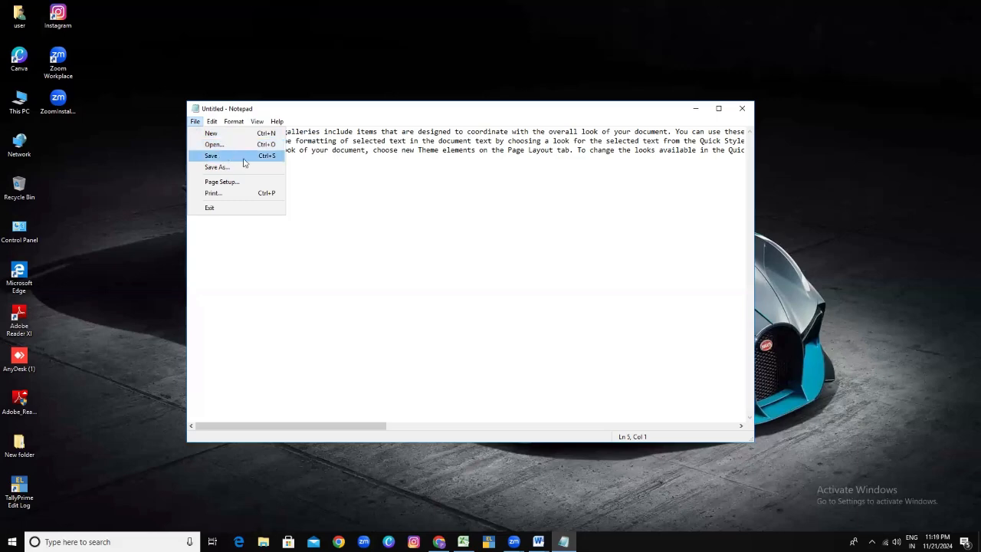
{"action": "left_click", "coordinate": [321, 173]}
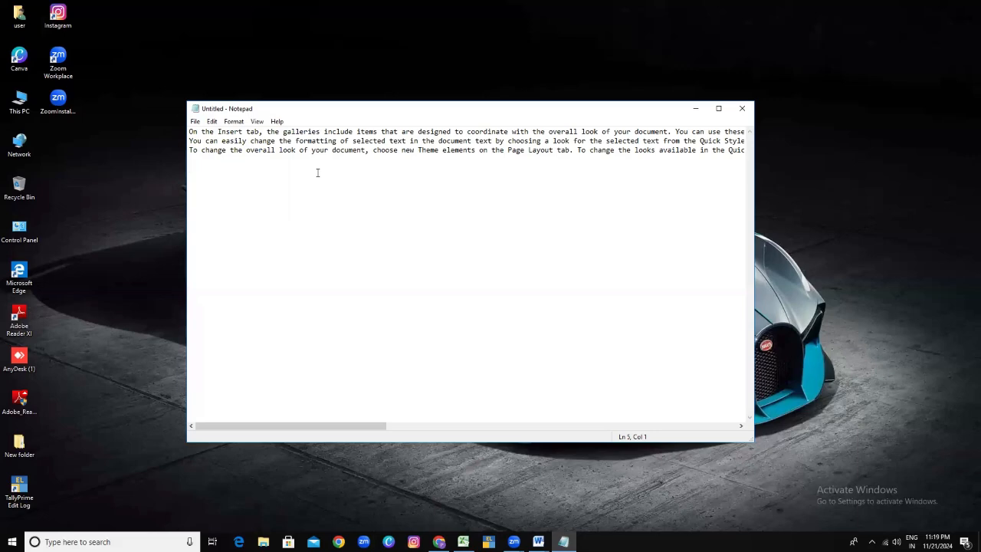
{"action": "left_click", "coordinate": [195, 125]}
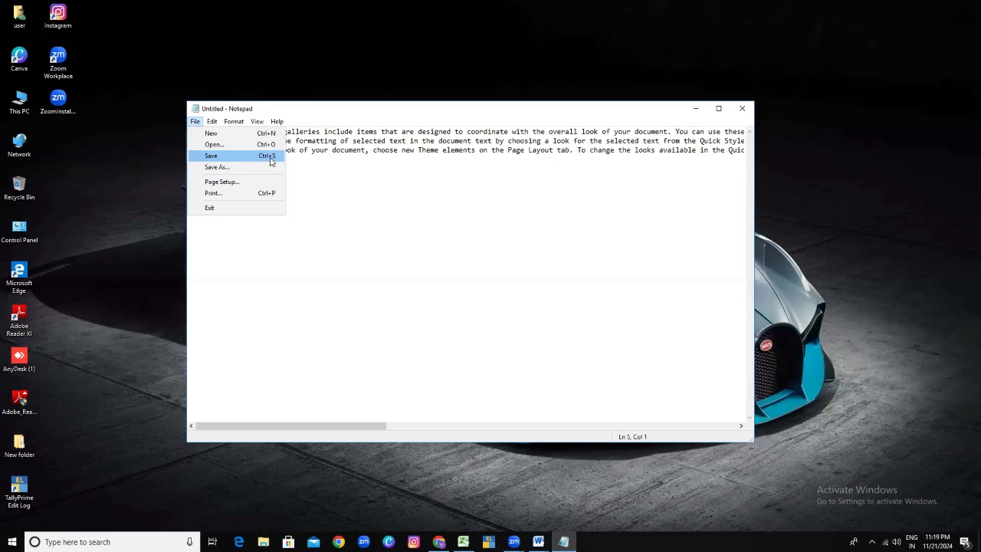
{"action": "left_click", "coordinate": [197, 124]}
Save the pasted text to the Desktop as a text document named KAGOT COMPUTECH
{"action": "left_click", "coordinate": [197, 124]}
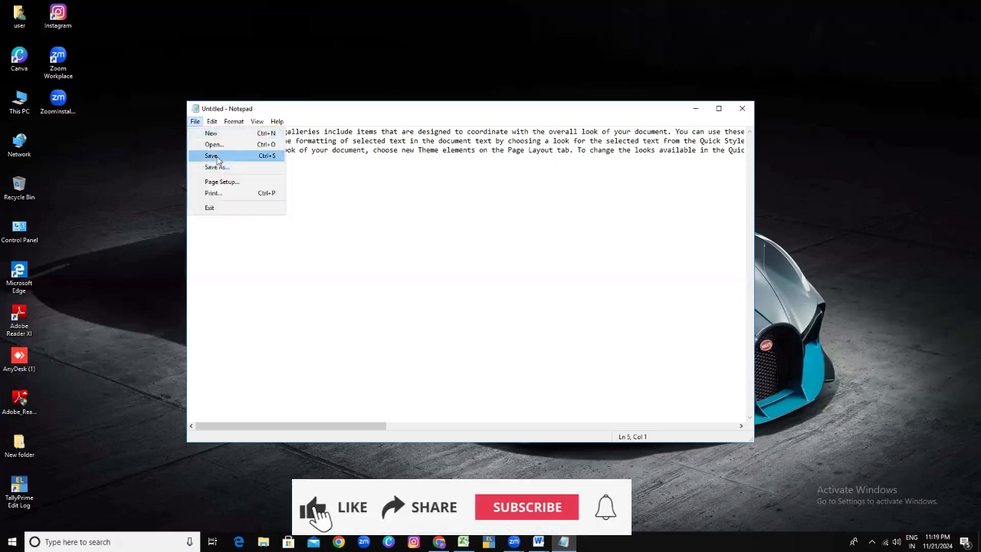
{"action": "left_click", "coordinate": [214, 157]}
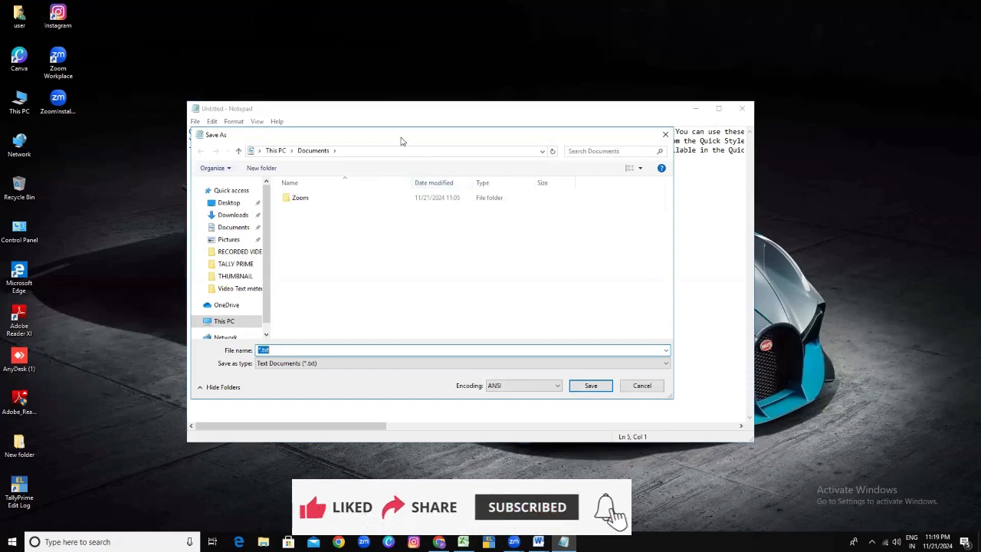
{"action": "left_click_drag", "start_coordinate": [401, 141], "coordinate": [432, 155]}
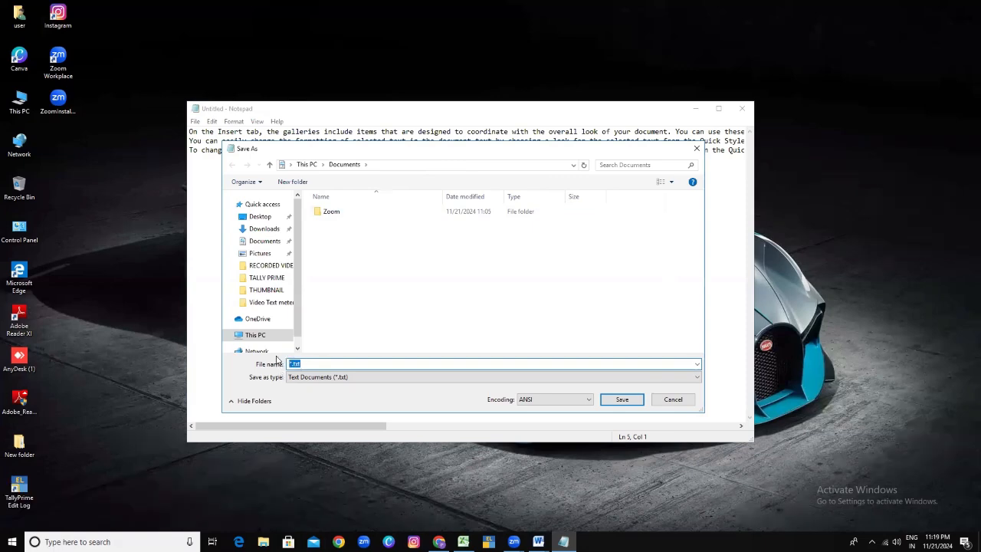
{"action": "type", "text": "KAGOT"}
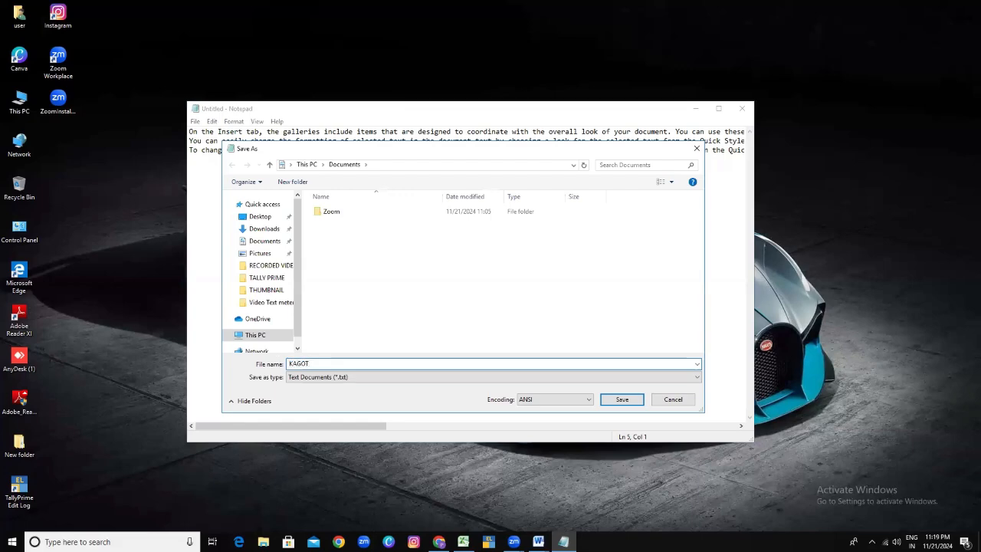
{"action": "type", "text": " COMPUTE"}
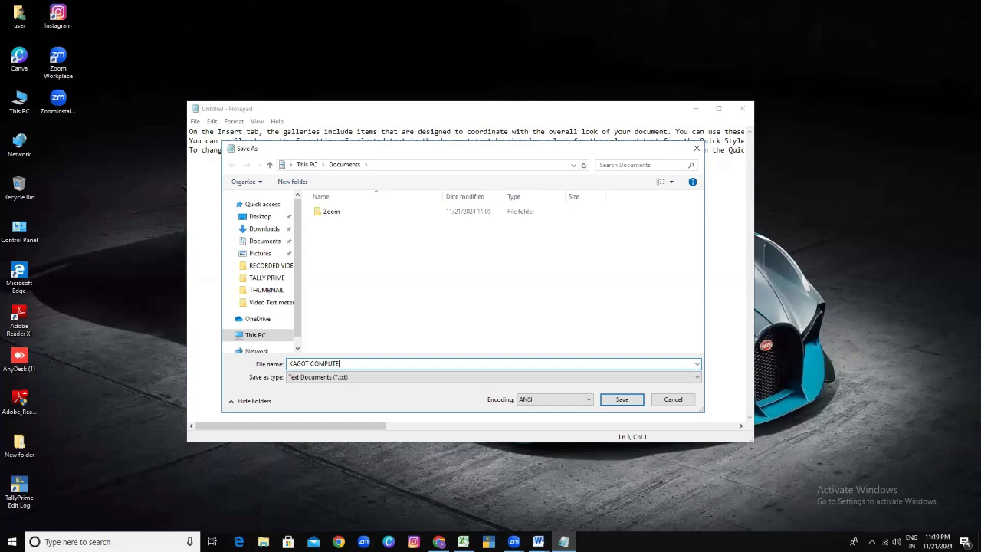
{"action": "type", "text": "CH"}
{"action": "left_click", "coordinate": [261, 219]}
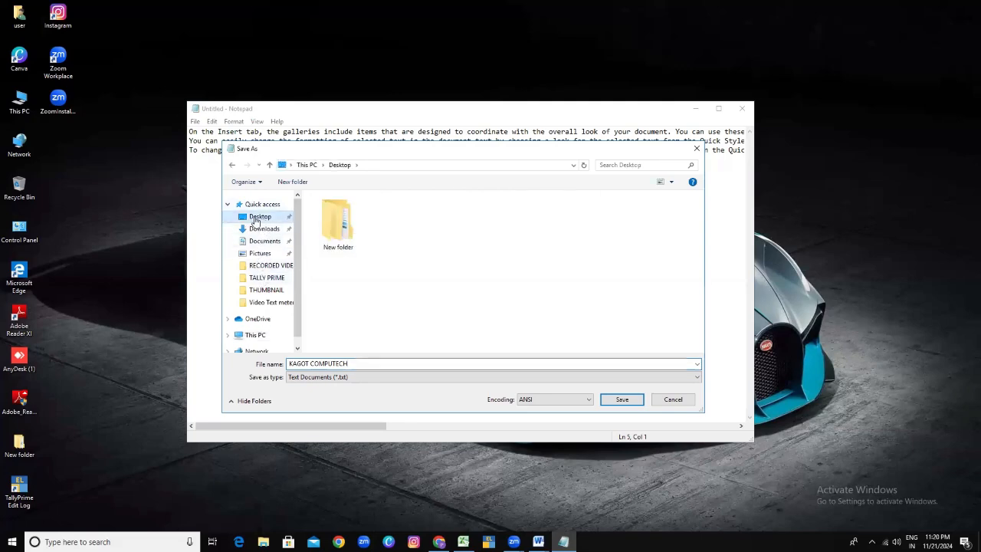
{"action": "left_click", "coordinate": [359, 379]}
{"action": "left_click", "coordinate": [360, 382]}
{"action": "left_click", "coordinate": [619, 402]}
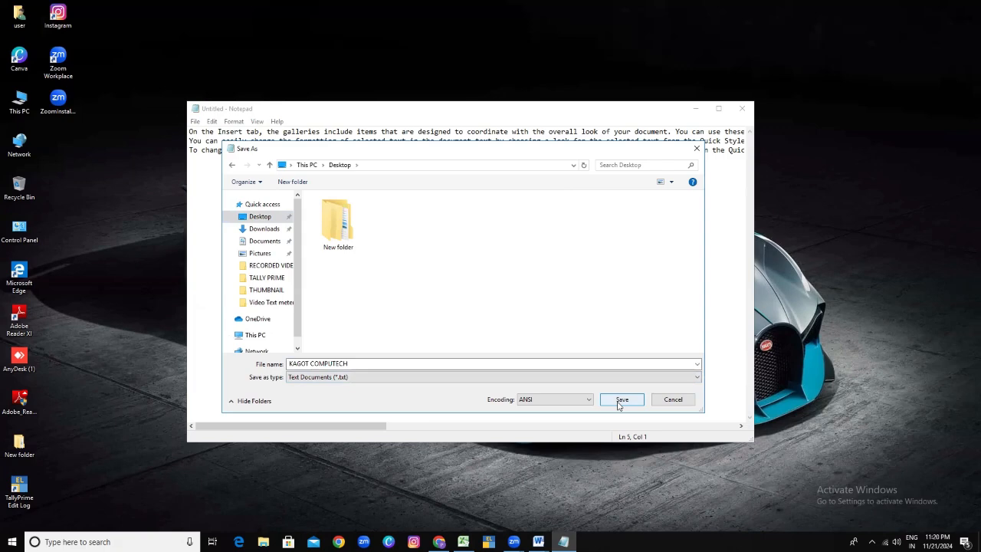
{"action": "left_click", "coordinate": [621, 402]}
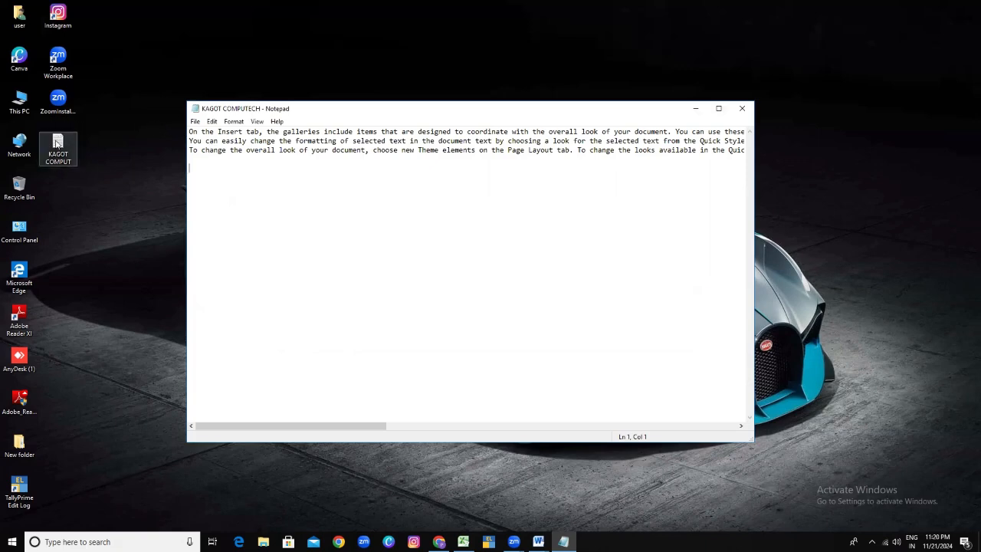
{"action": "left_click", "coordinate": [197, 122]}
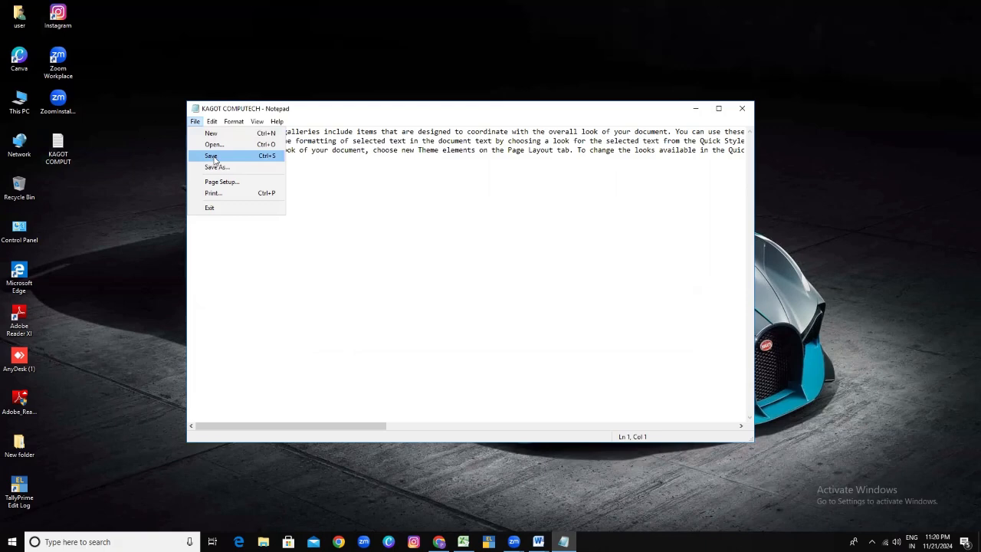
{"action": "left_click", "coordinate": [159, 231]}
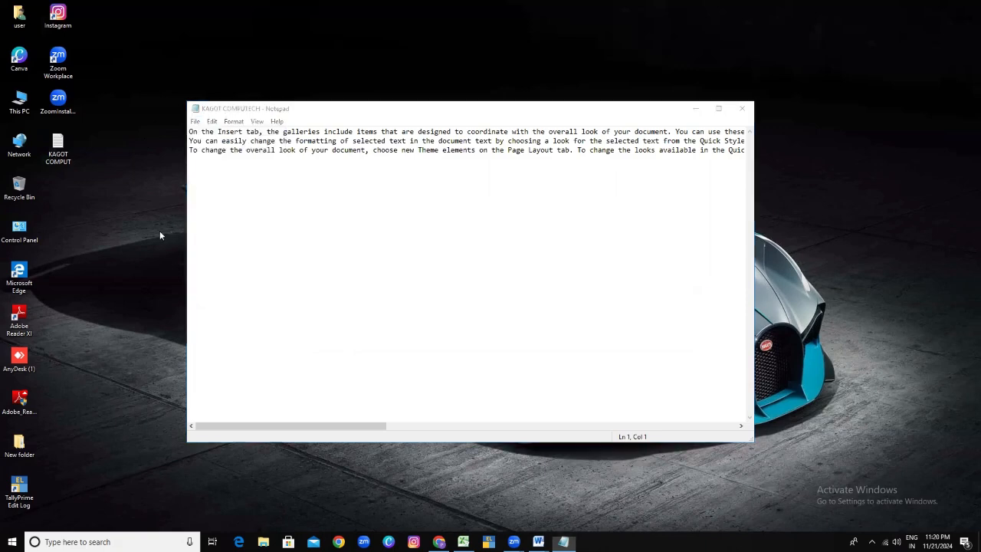
{"action": "left_click", "coordinate": [290, 191]}
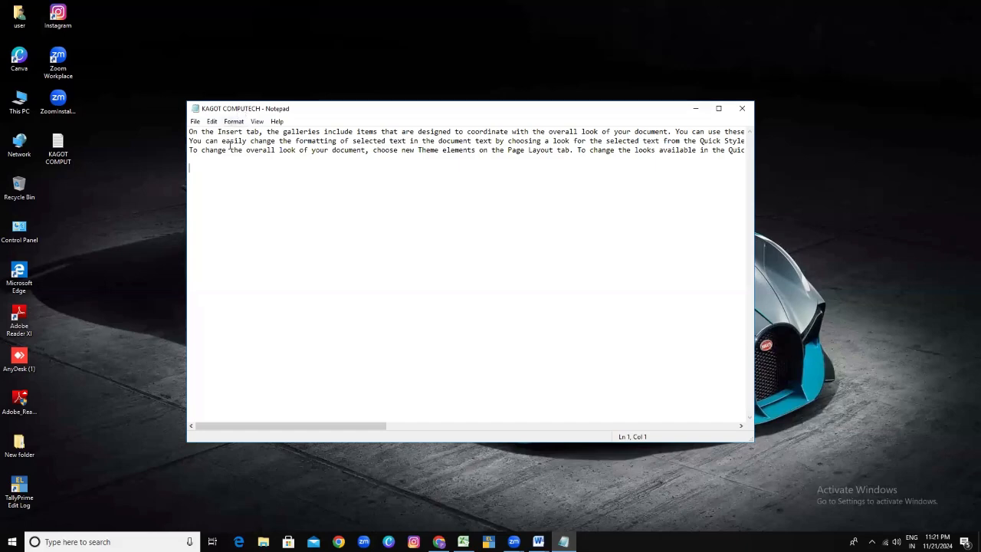
{"action": "left_click", "coordinate": [194, 121]}
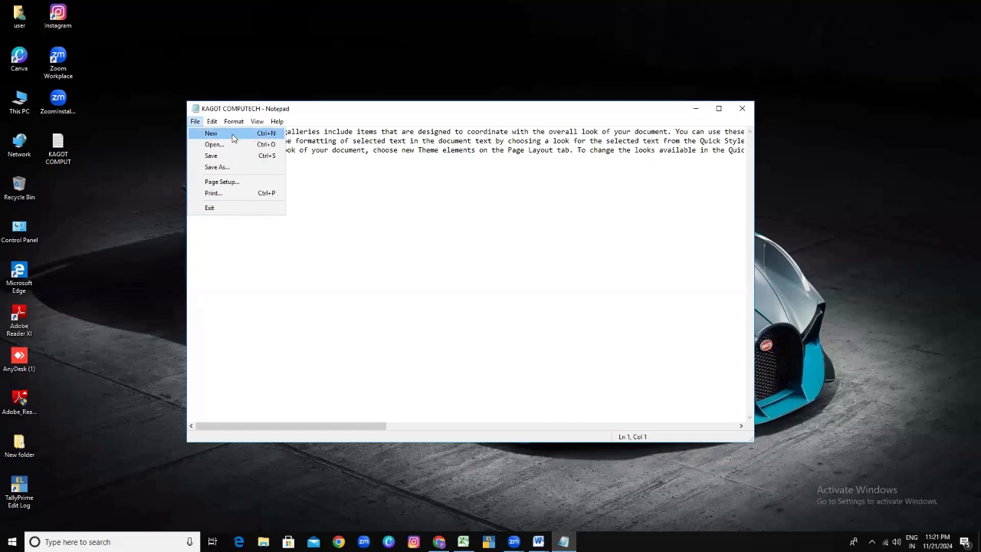
{"action": "left_click", "coordinate": [390, 187]}
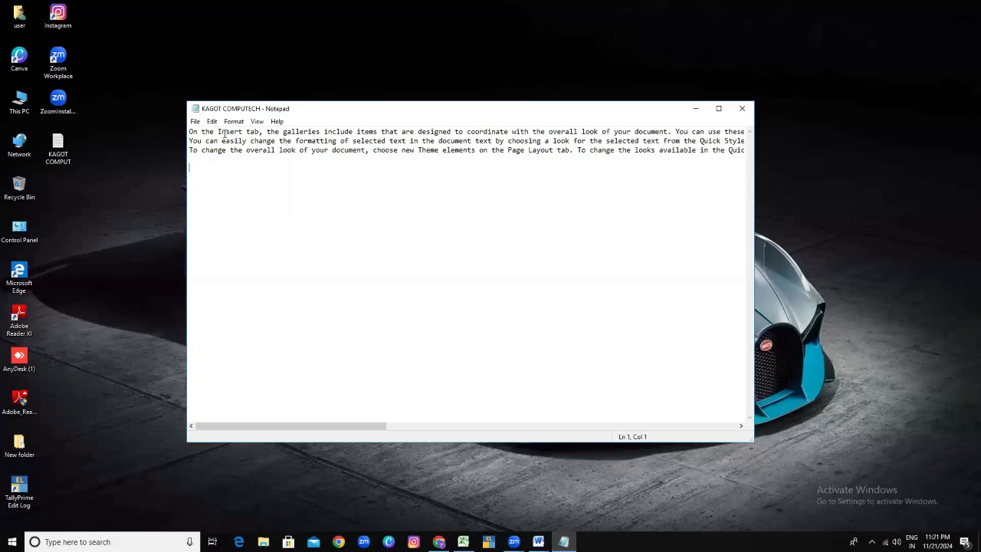
Start a new blank document in the same Notepad window
{"action": "left_click", "coordinate": [196, 122]}
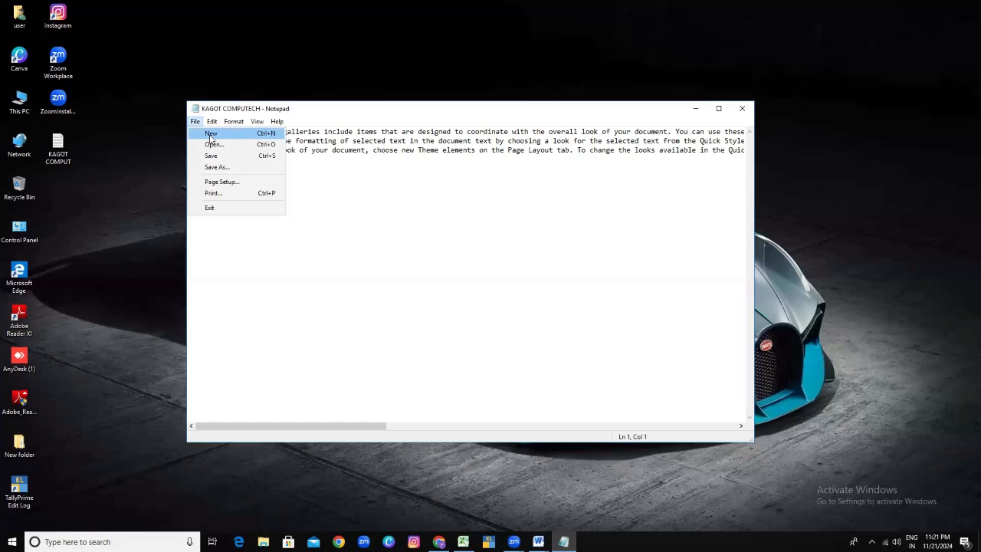
{"action": "left_click", "coordinate": [230, 134]}
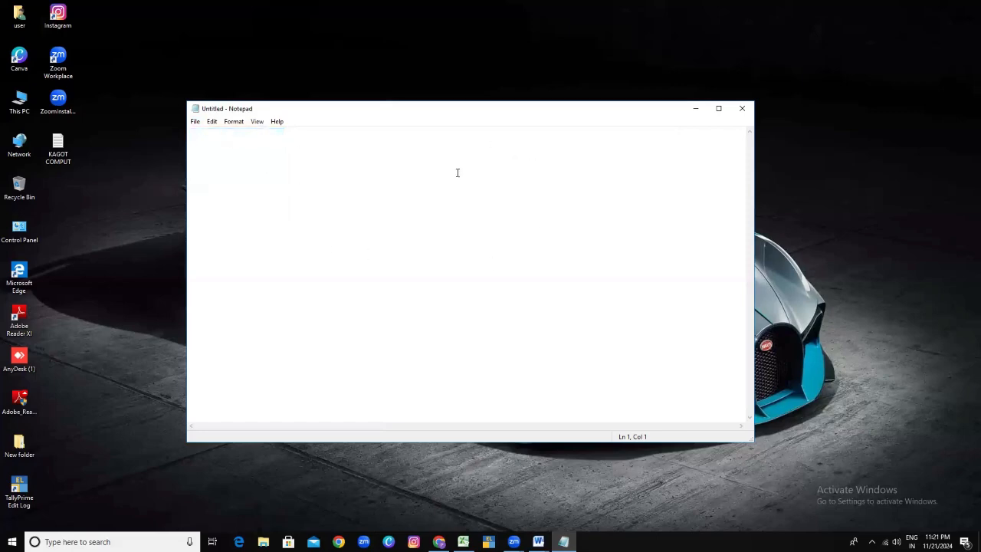
Open the KAGOT COMPUTECH text document from the Desktop and enlarge the Notepad window beside the desktop icons
{"action": "left_click", "coordinate": [195, 121]}
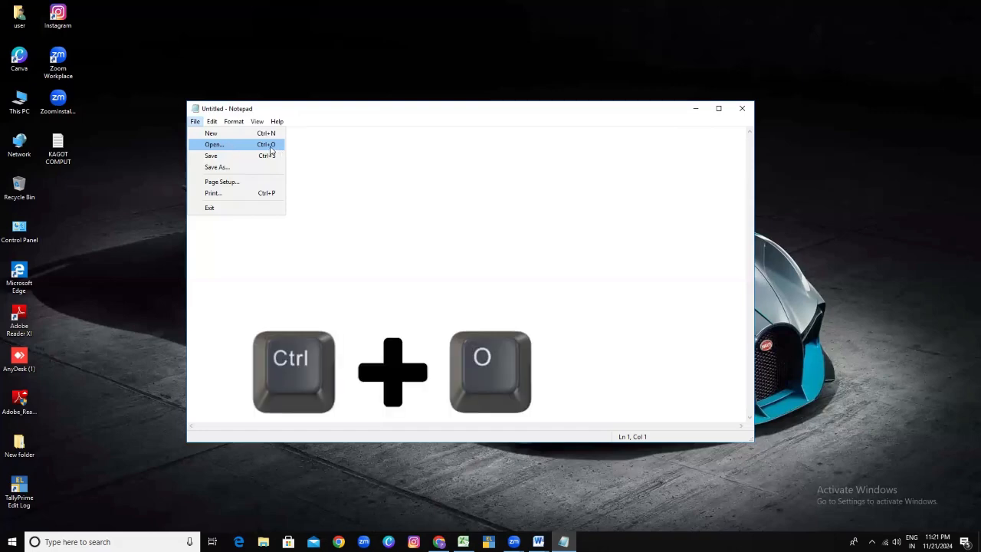
{"action": "left_click", "coordinate": [226, 146]}
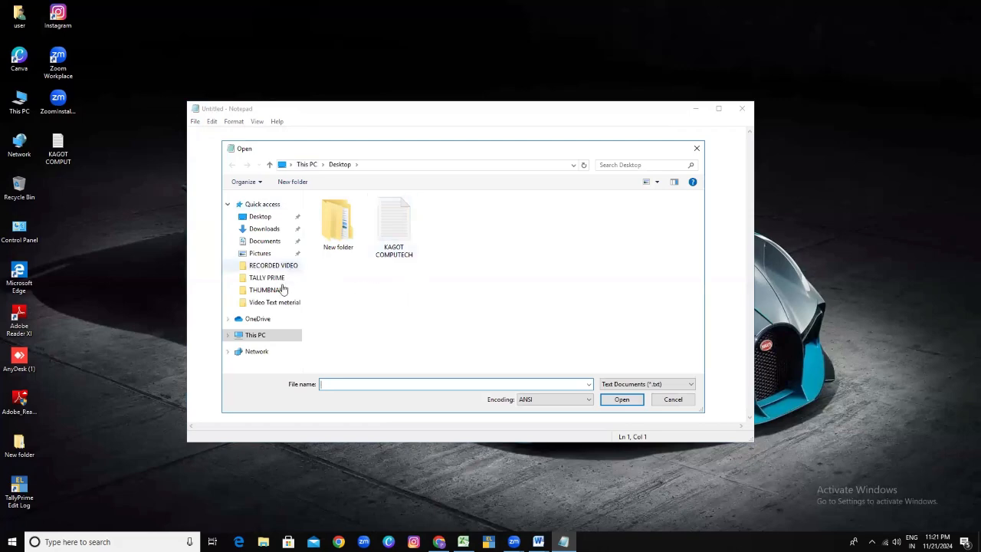
{"action": "left_click", "coordinate": [412, 243]}
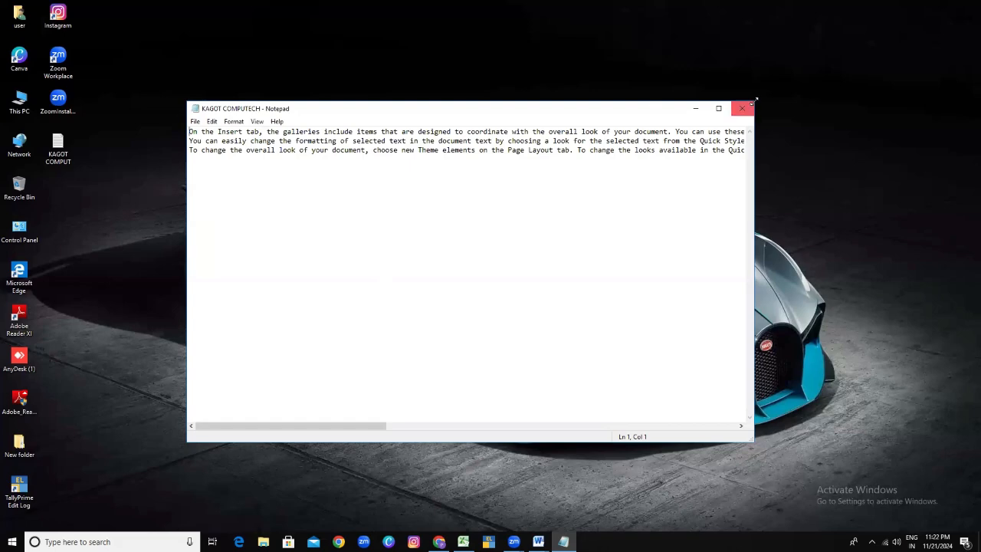
{"action": "left_click_drag", "start_coordinate": [756, 100], "coordinate": [866, 49]}
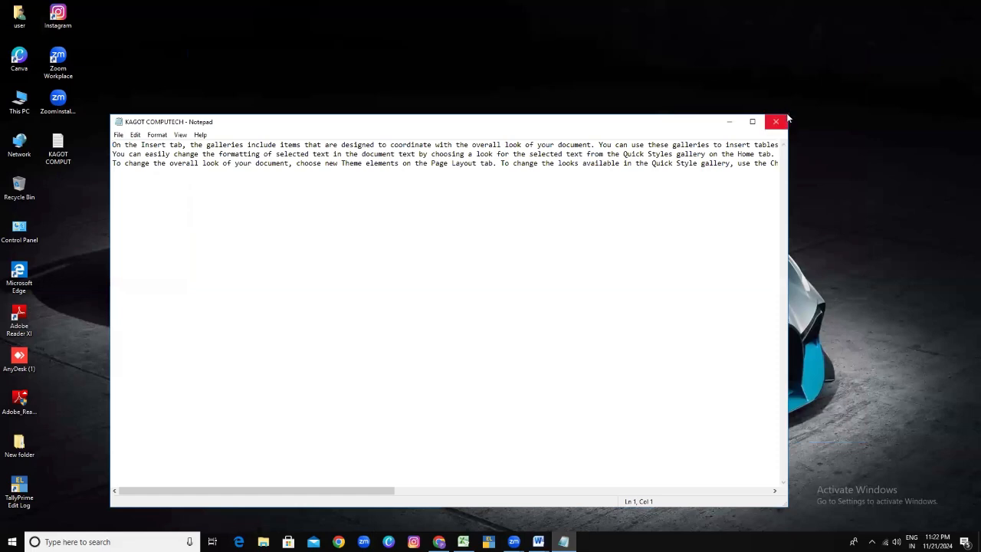
{"action": "left_click_drag", "start_coordinate": [786, 114], "coordinate": [887, 56]}
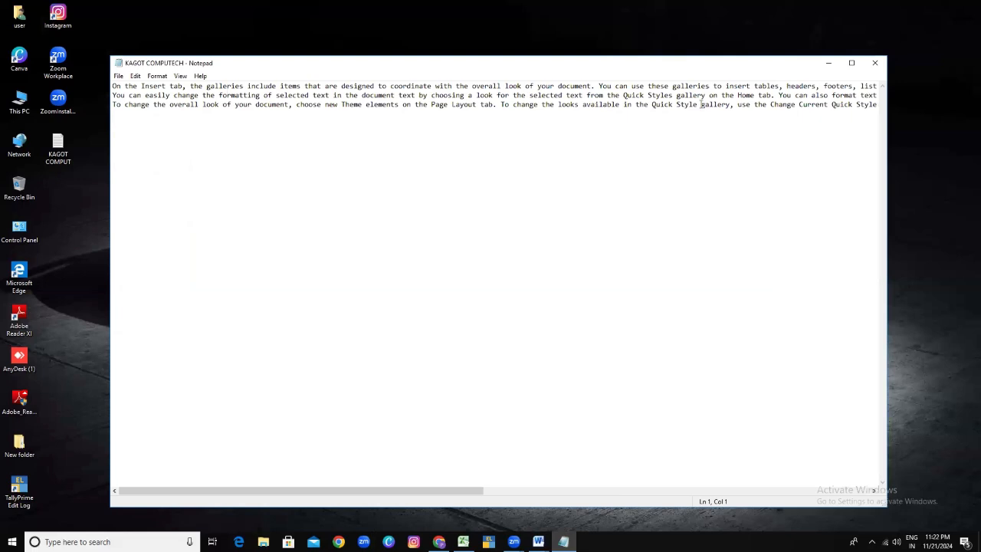
Place the cursor below the text and save the KAGOT COMPUTECH document under its existing name
{"action": "left_click", "coordinate": [118, 76]}
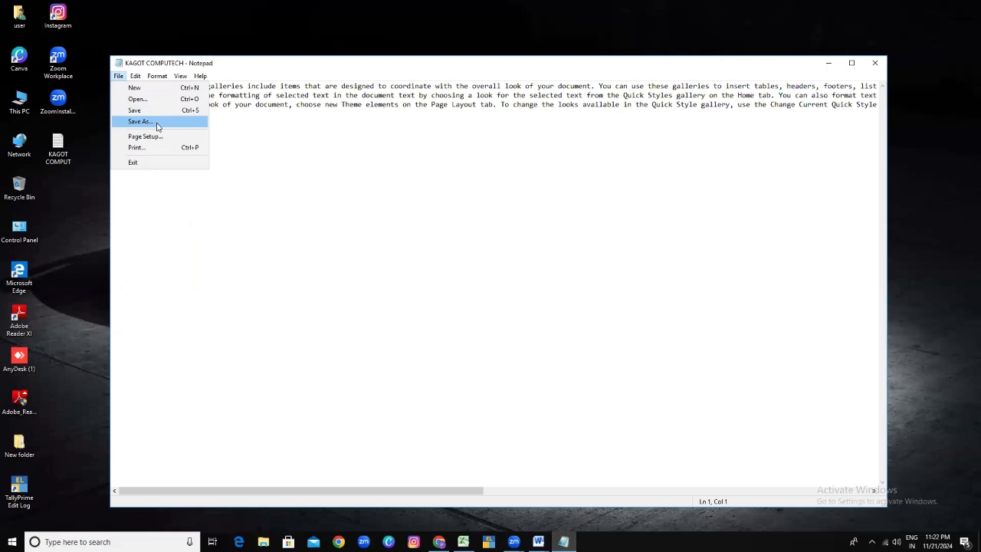
{"action": "left_click", "coordinate": [261, 131]}
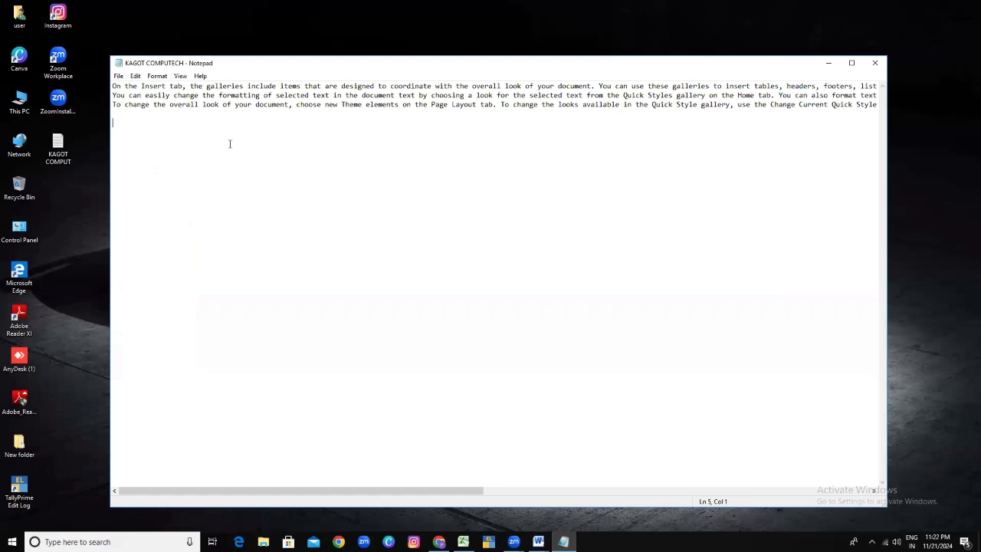
{"action": "left_click", "coordinate": [118, 78]}
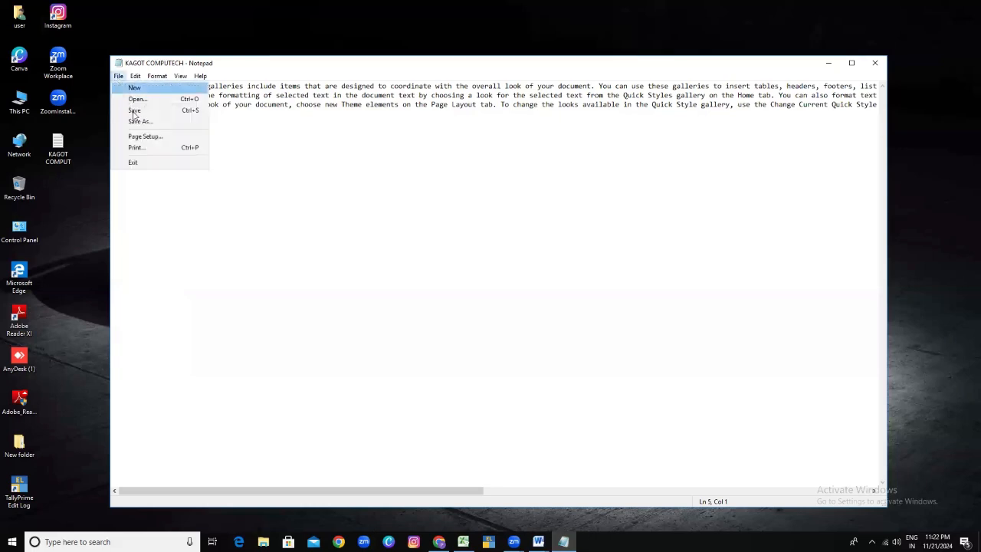
{"action": "left_click", "coordinate": [133, 109]}
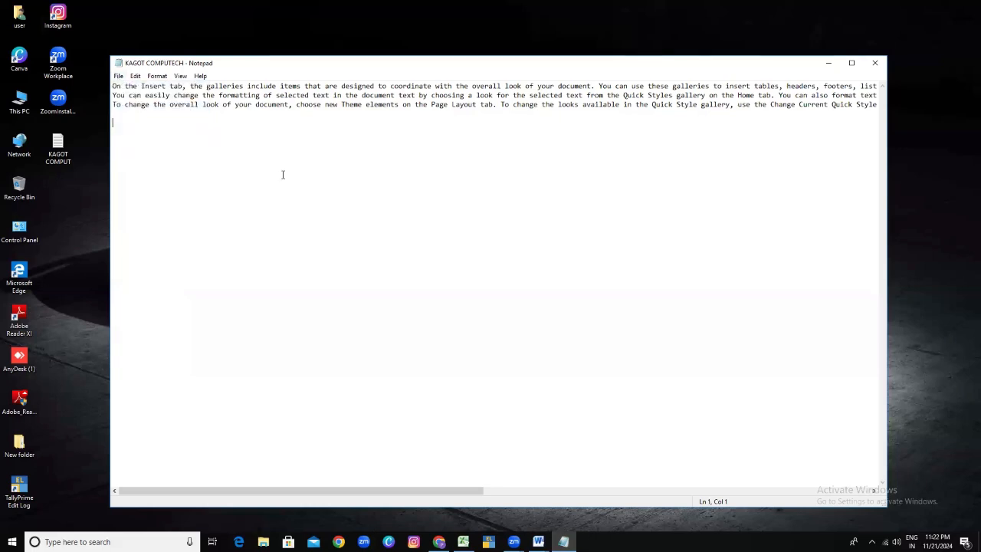
{"action": "left_click", "coordinate": [118, 76]}
{"action": "left_click", "coordinate": [144, 112]}
Save a copy of the document to the Desktop as KAGOT COMPUTECH 1
{"action": "left_click", "coordinate": [119, 76]}
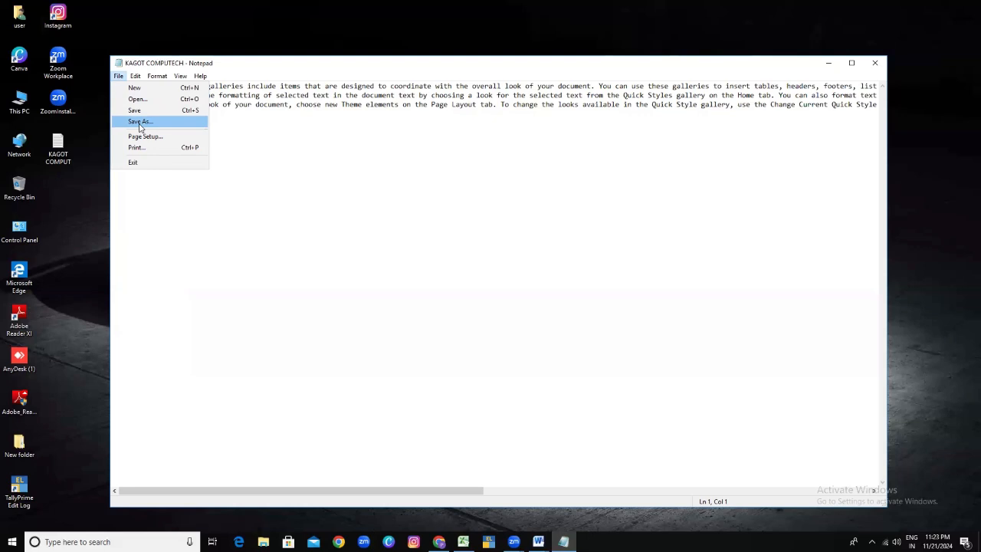
{"action": "left_click", "coordinate": [140, 123]}
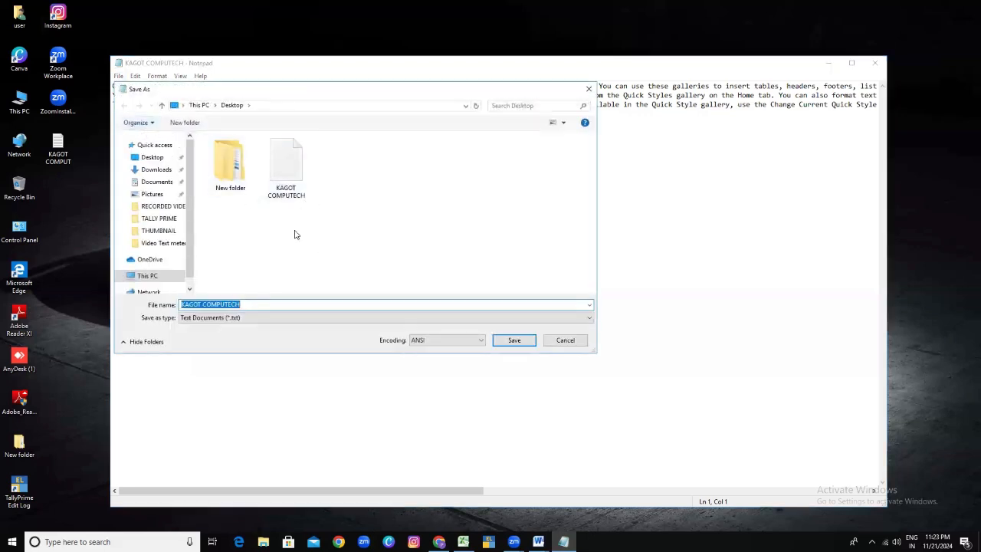
{"action": "left_click", "coordinate": [246, 304]}
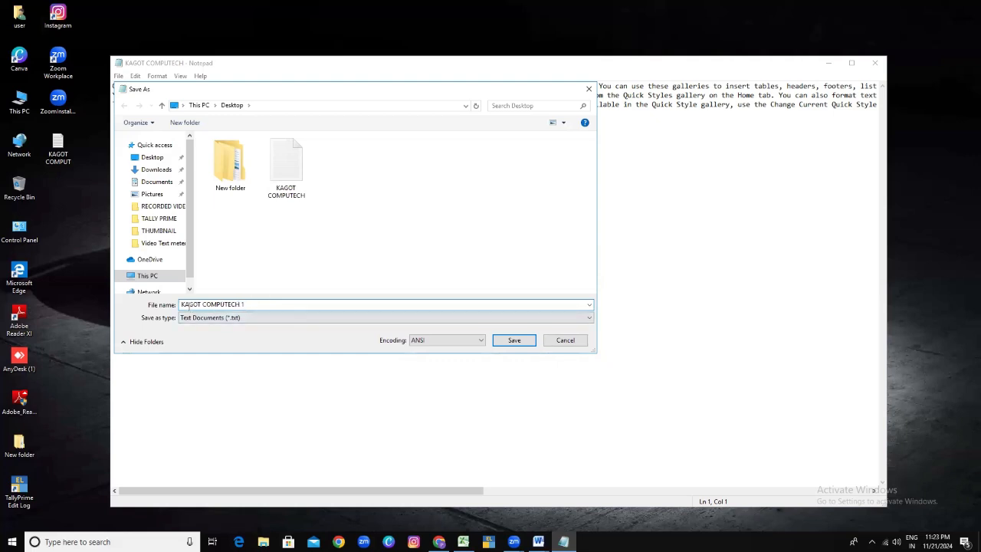
{"action": "left_click", "coordinate": [157, 158]}
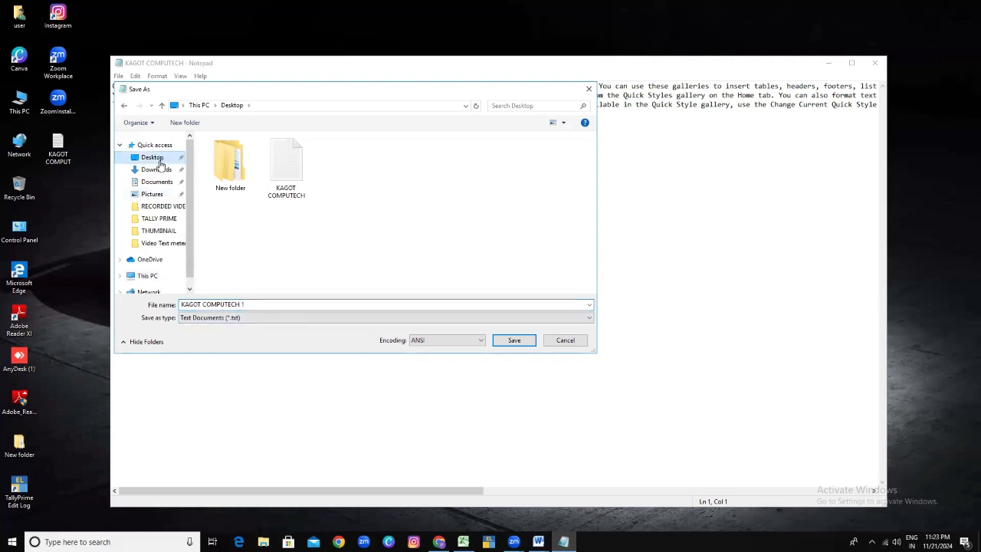
{"action": "left_click", "coordinate": [512, 341]}
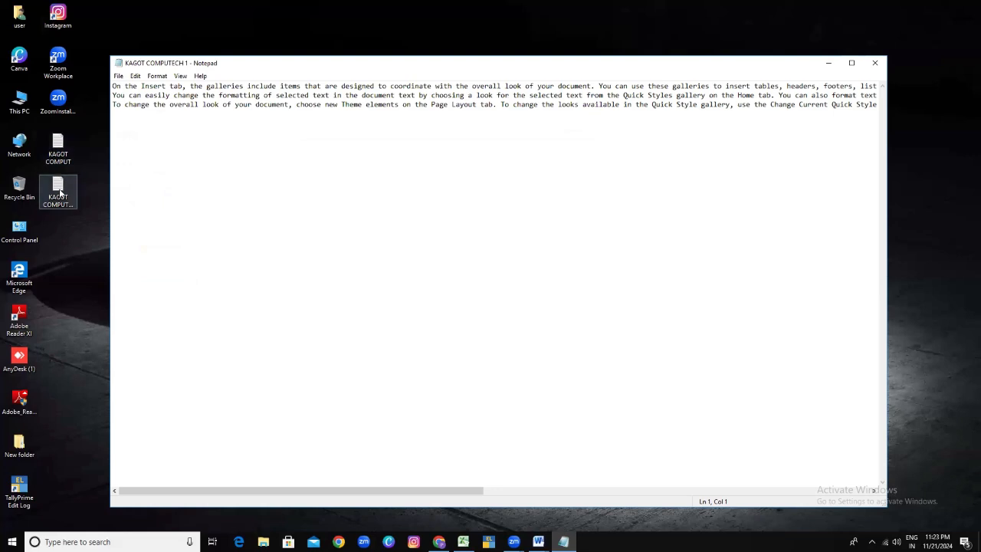
{"action": "left_click", "coordinate": [118, 76]}
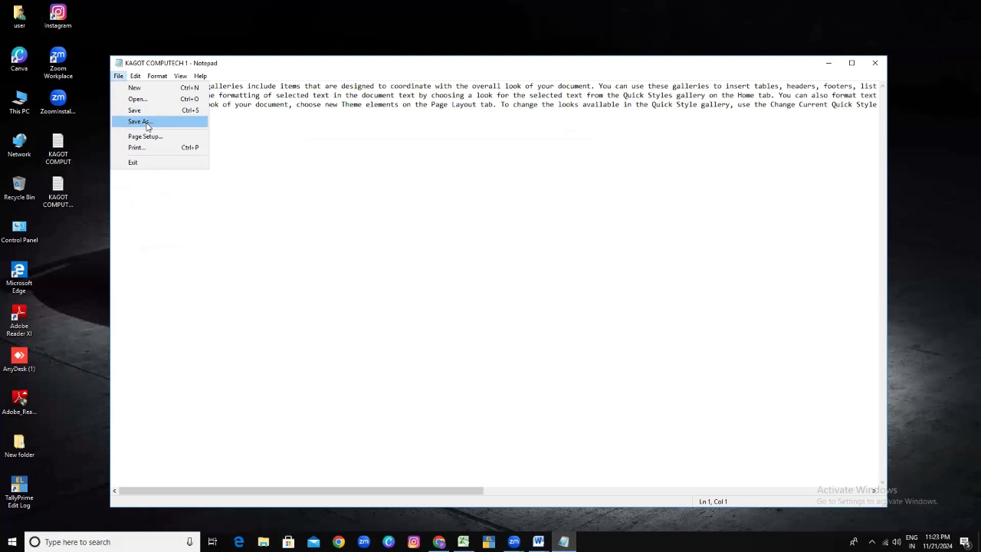
{"action": "left_click", "coordinate": [99, 176]}
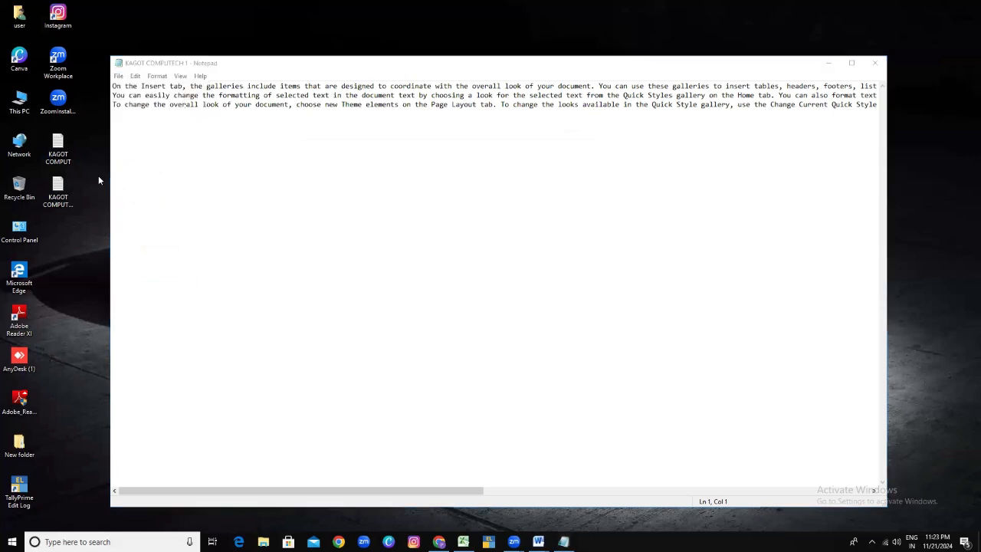
Set the paper size to A4 in the page setup, and try landscape orientation before returning to portrait
{"action": "left_click", "coordinate": [121, 78]}
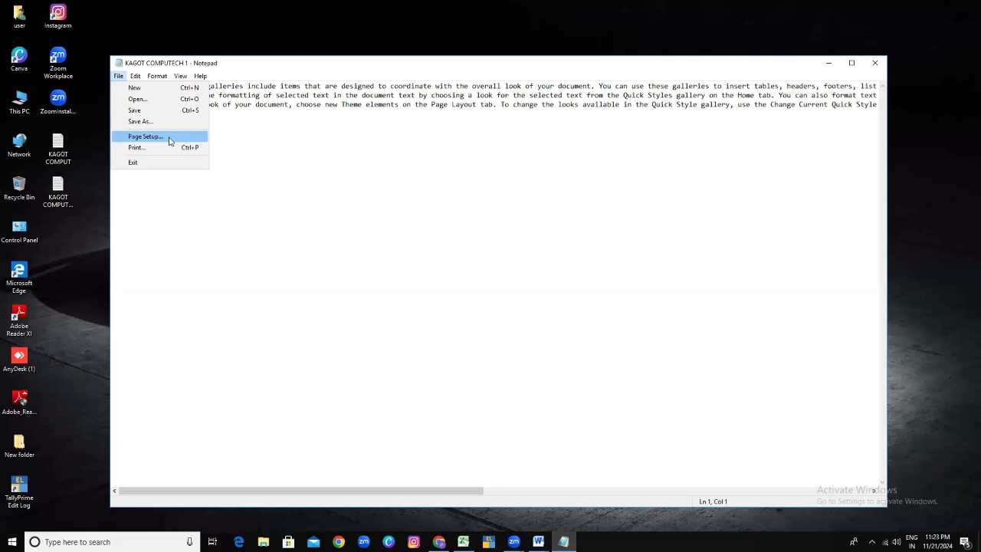
{"action": "left_click", "coordinate": [169, 138]}
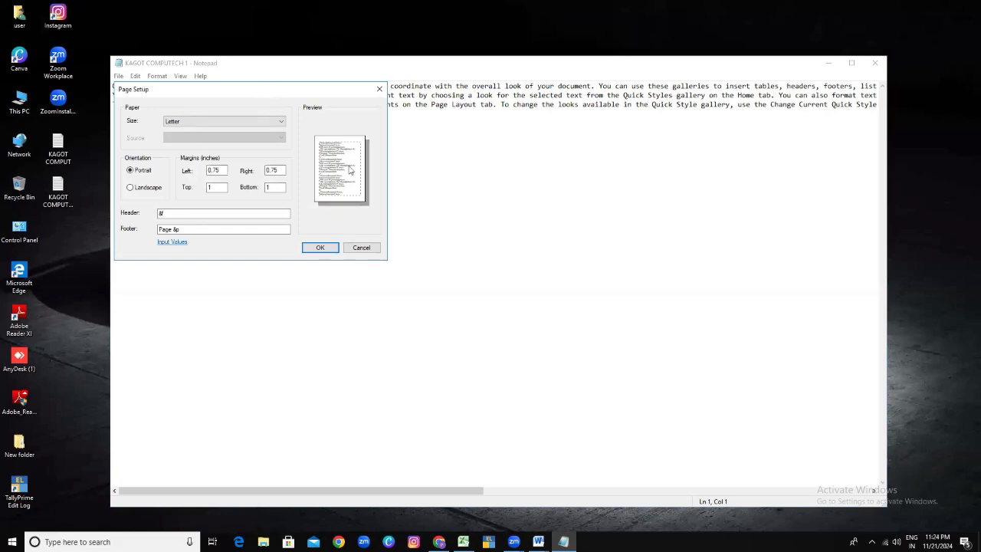
{"action": "left_click_drag", "start_coordinate": [268, 92], "coordinate": [347, 170]}
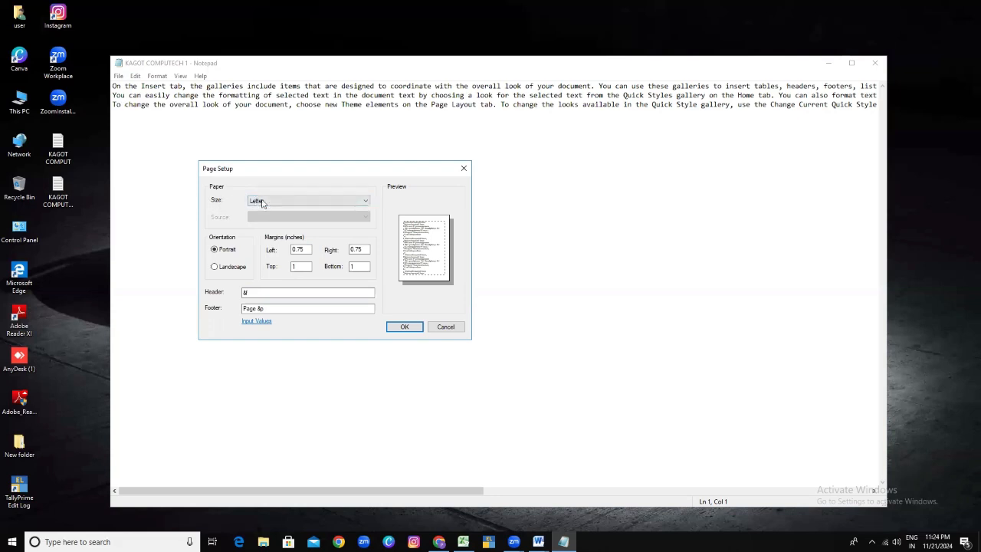
{"action": "left_click", "coordinate": [295, 202]}
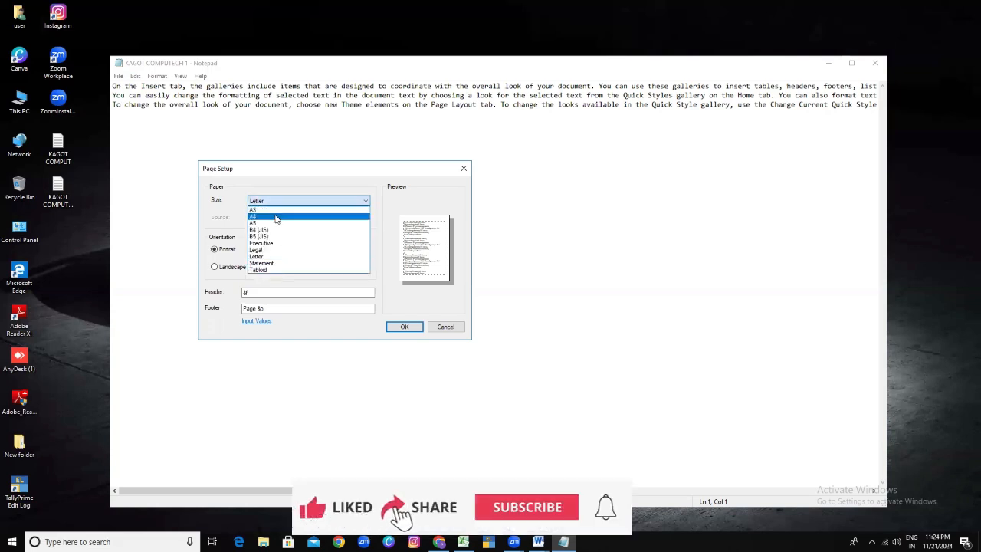
{"action": "left_click", "coordinate": [276, 218]}
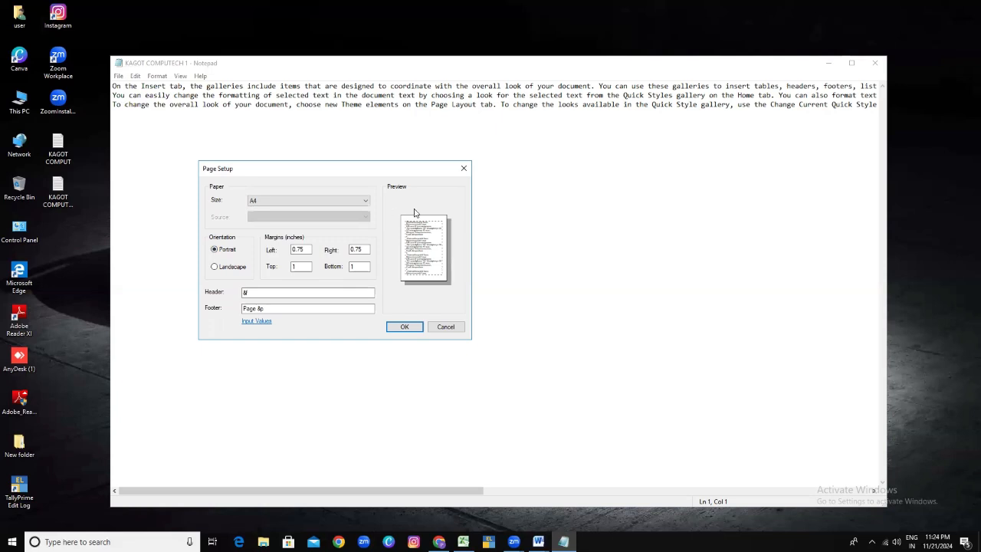
{"action": "left_click", "coordinate": [214, 266]}
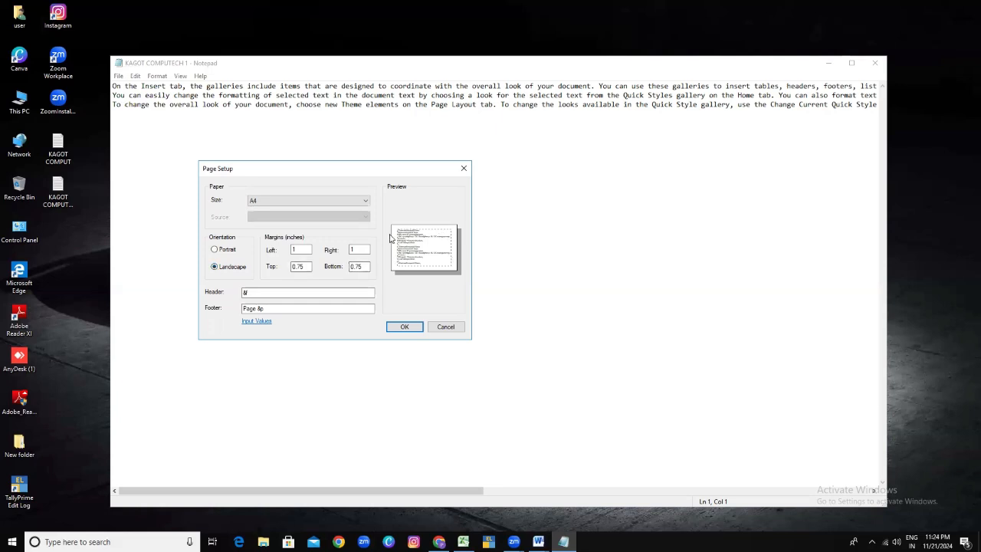
{"action": "left_click", "coordinate": [215, 250]}
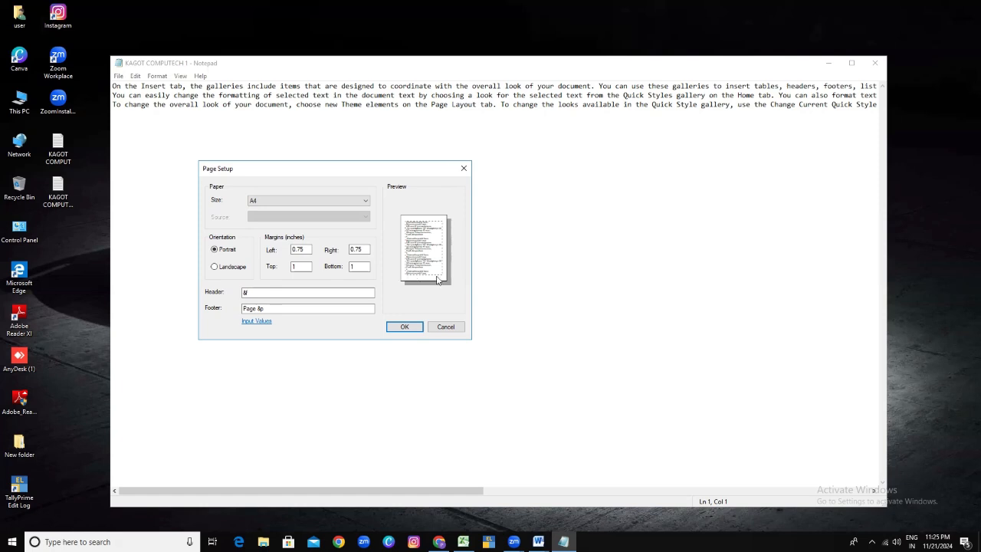
Set the left and right margins to 1 inch, and try a 3-inch top margin before setting it to 1 inch
{"action": "double_click", "coordinate": [308, 250]}
{"action": "type", "text": "1"}
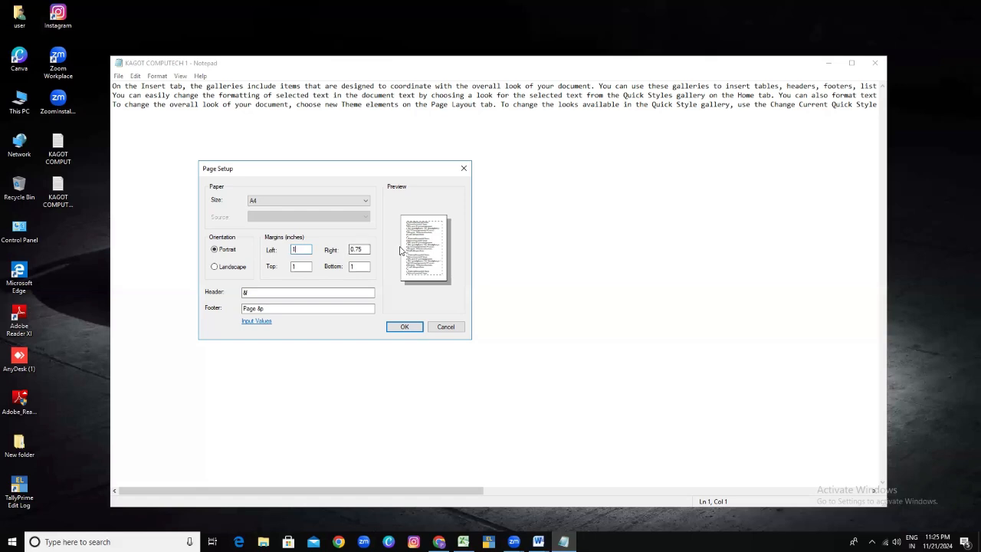
{"action": "double_click", "coordinate": [354, 251]}
{"action": "type", "text": "1"}
{"action": "left_click_drag", "start_coordinate": [301, 267], "coordinate": [285, 267]}
{"action": "type", "text": "3"}
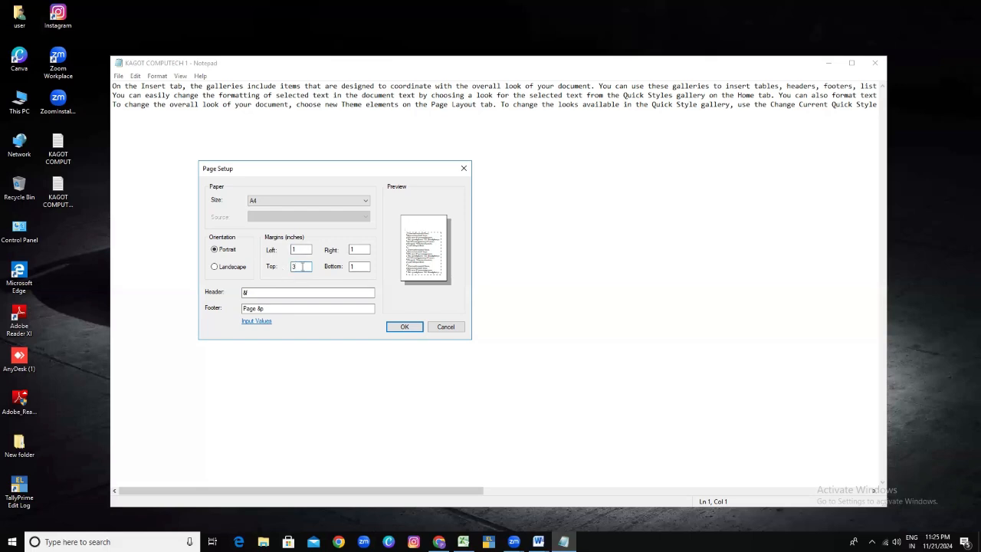
{"action": "key", "text": "BackSpace"}
{"action": "type", "text": "1"}
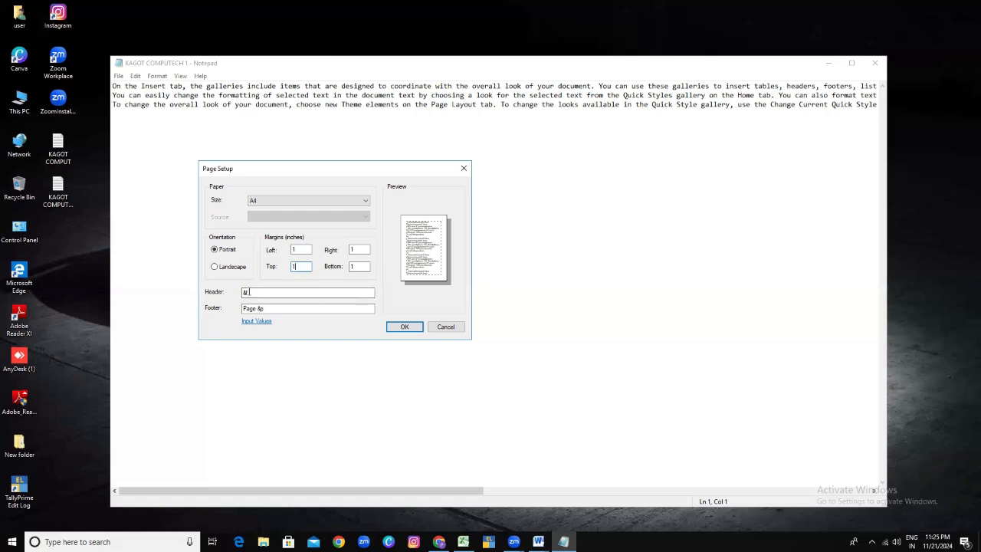
Highlight the header and footer codes in the page setup and accept the page settings
{"action": "double_click", "coordinate": [246, 292]}
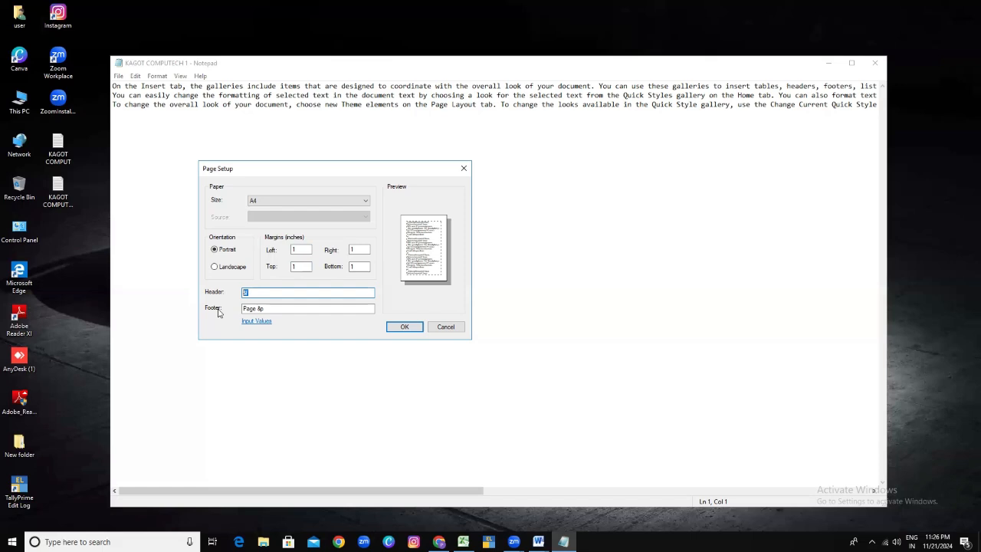
{"action": "left_click", "coordinate": [266, 308]}
{"action": "left_click_drag", "start_coordinate": [242, 304], "coordinate": [224, 304]}
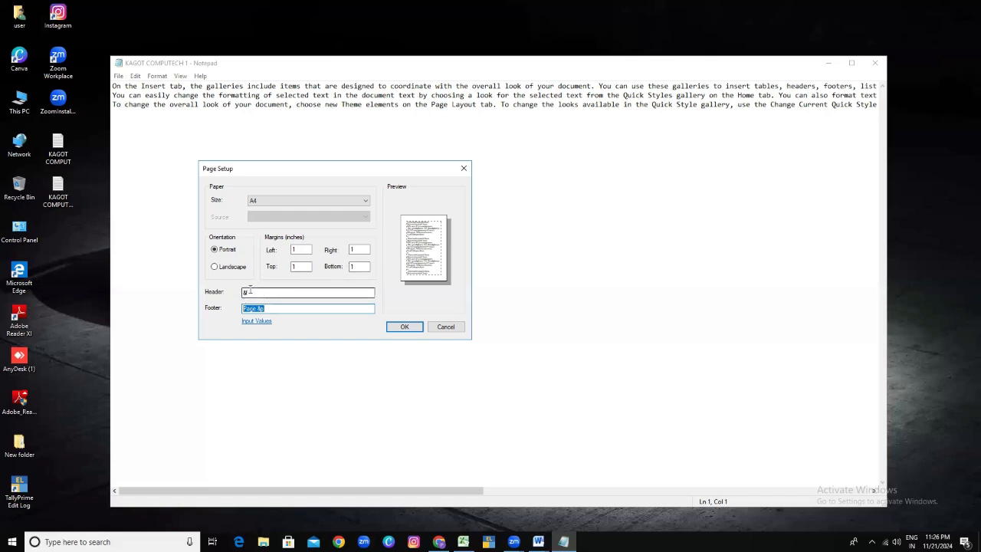
{"action": "left_click_drag", "start_coordinate": [251, 292], "coordinate": [219, 307]}
{"action": "left_click", "coordinate": [405, 327]}
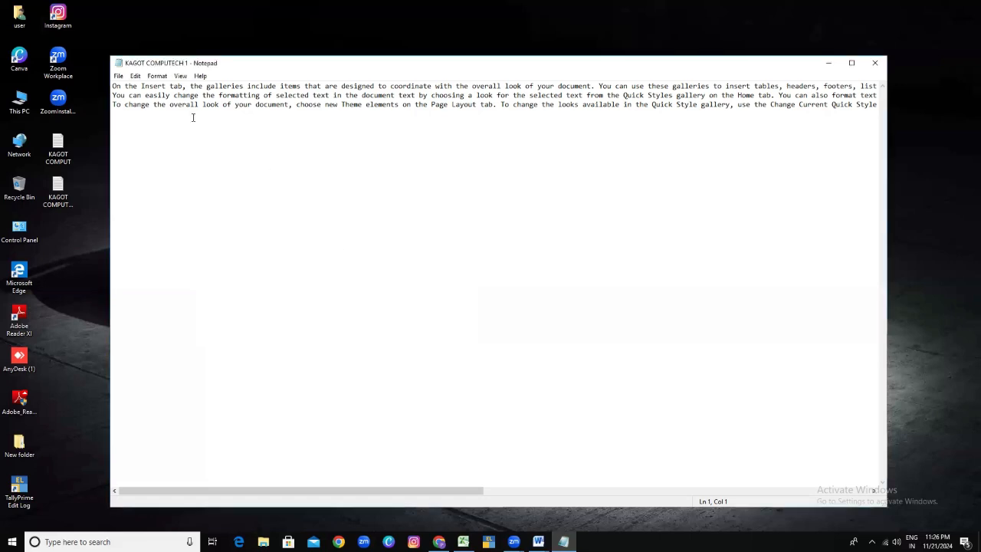
Try to set the number of copies to 5 in the print settings with Microsoft Print to PDF selected
{"action": "left_click", "coordinate": [119, 76]}
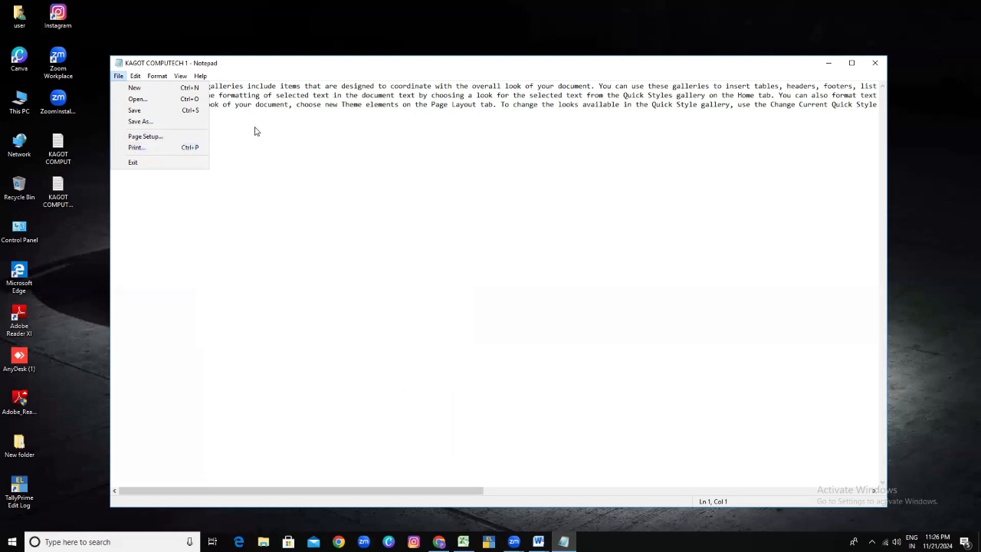
{"action": "left_click", "coordinate": [174, 147]}
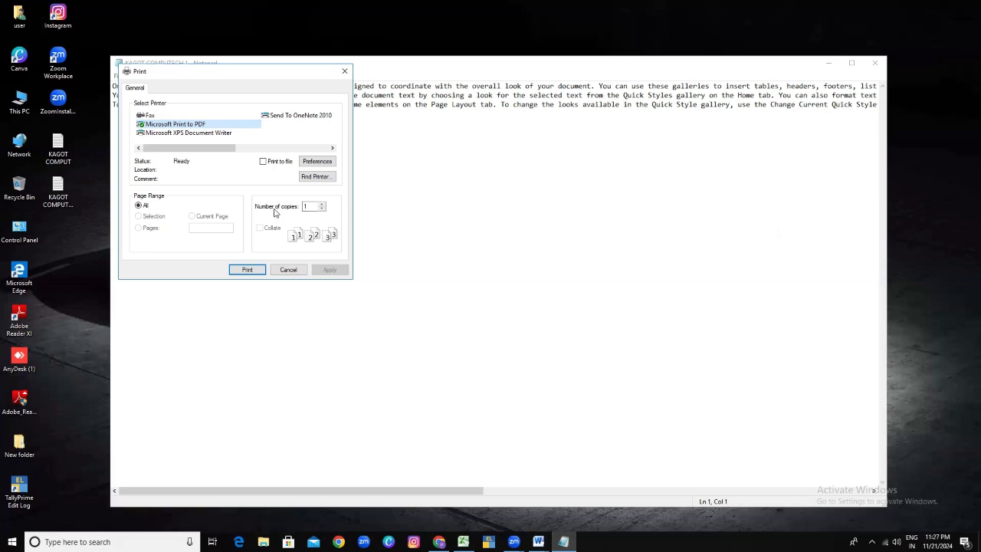
{"action": "left_click_drag", "start_coordinate": [313, 206], "coordinate": [304, 206]}
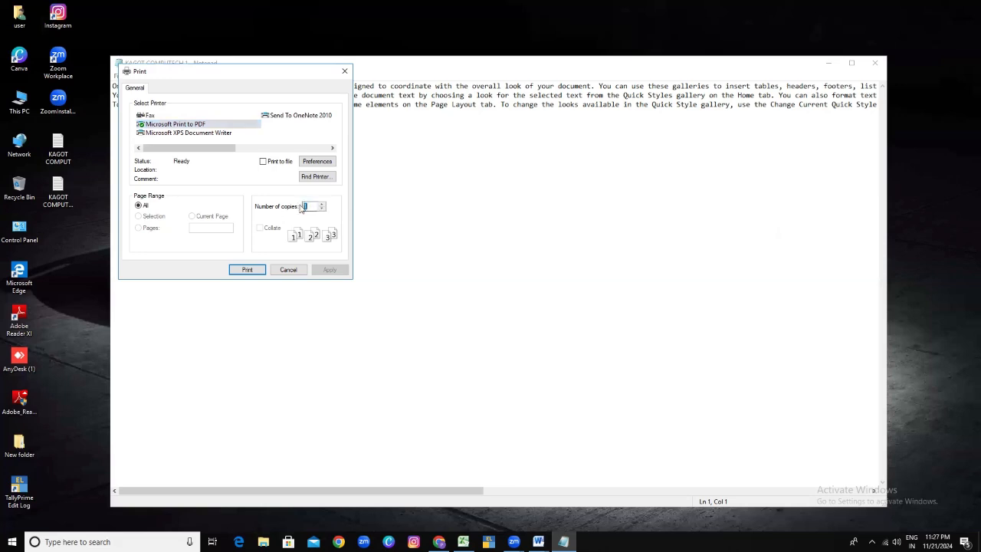
{"action": "type", "text": "5"}
{"action": "left_click", "coordinate": [331, 272]}
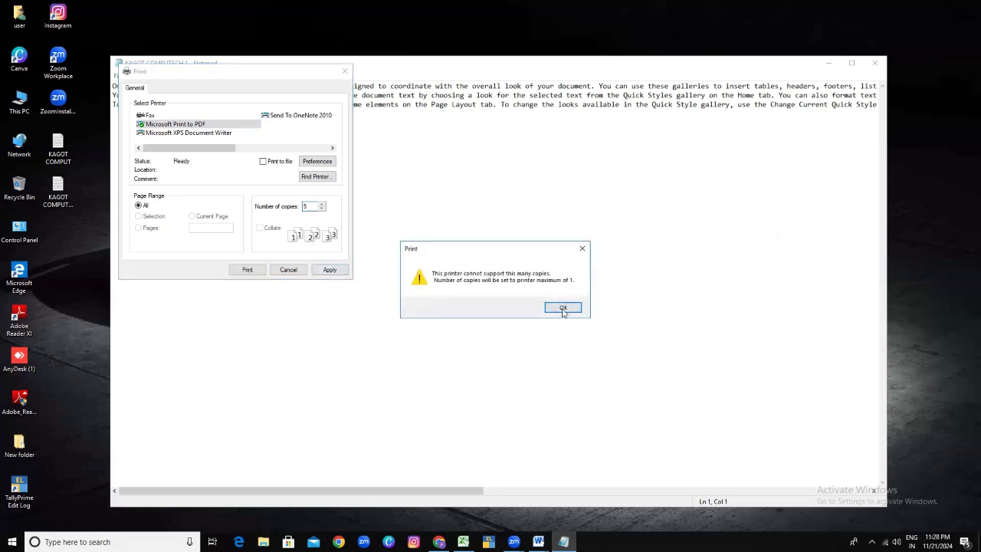
{"action": "left_click", "coordinate": [560, 308]}
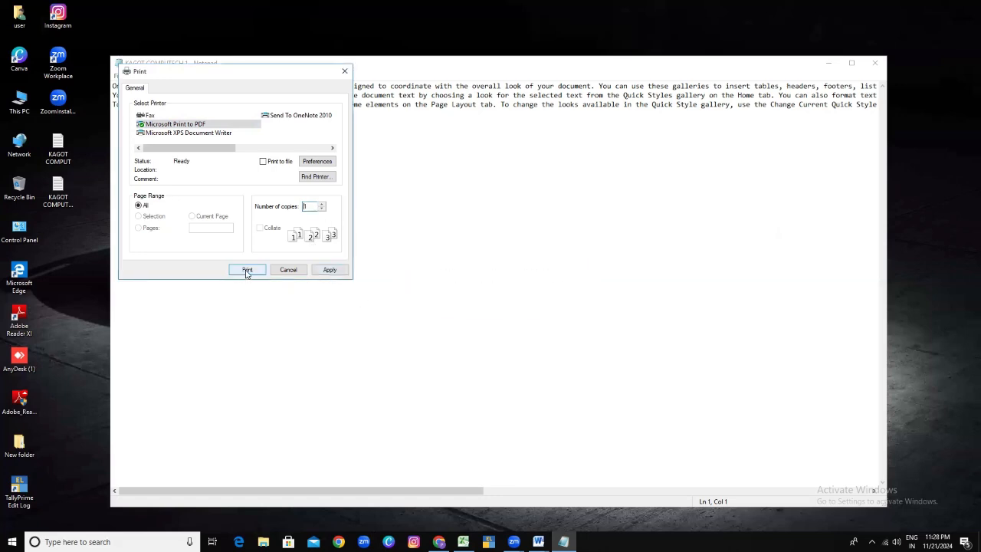
Start printing the document to PDF, and cancel at the prompt for saving the print output
{"action": "left_click", "coordinate": [247, 271]}
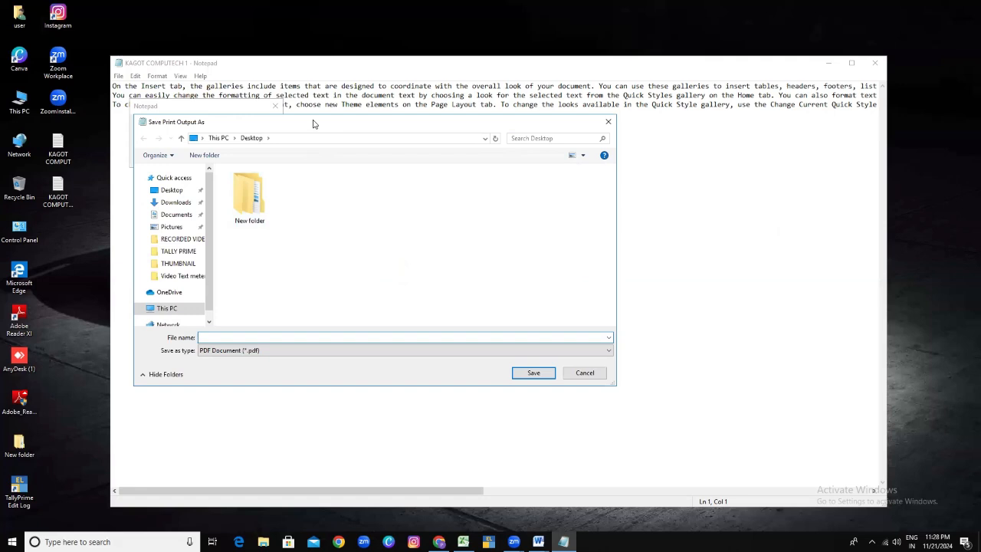
{"action": "left_click_drag", "start_coordinate": [313, 123], "coordinate": [351, 189]}
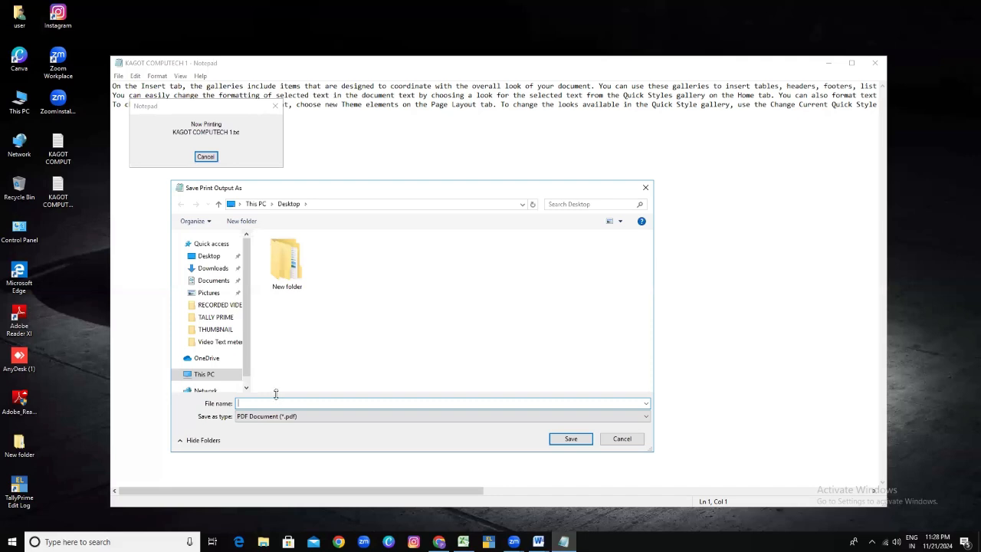
{"action": "left_click", "coordinate": [644, 189]}
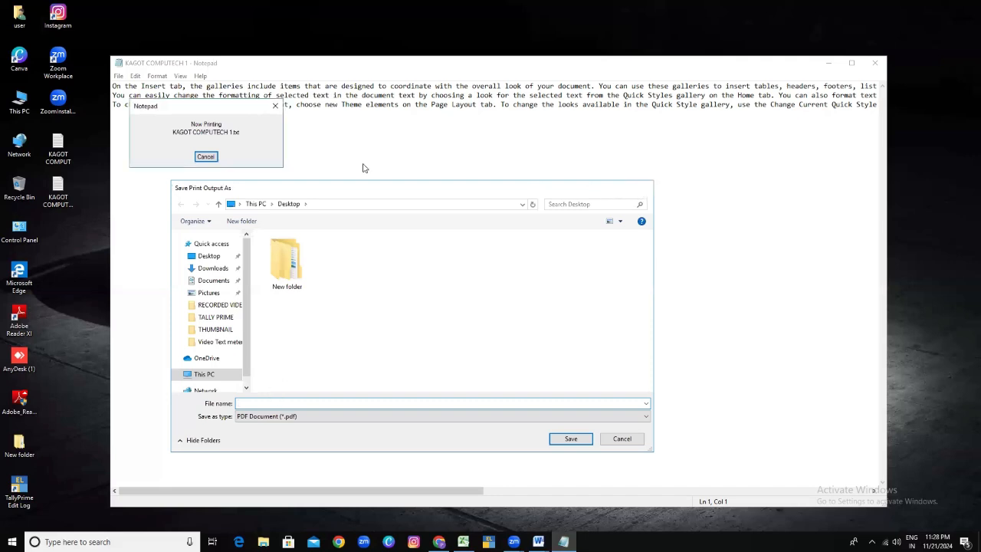
{"action": "left_click", "coordinate": [566, 249]}
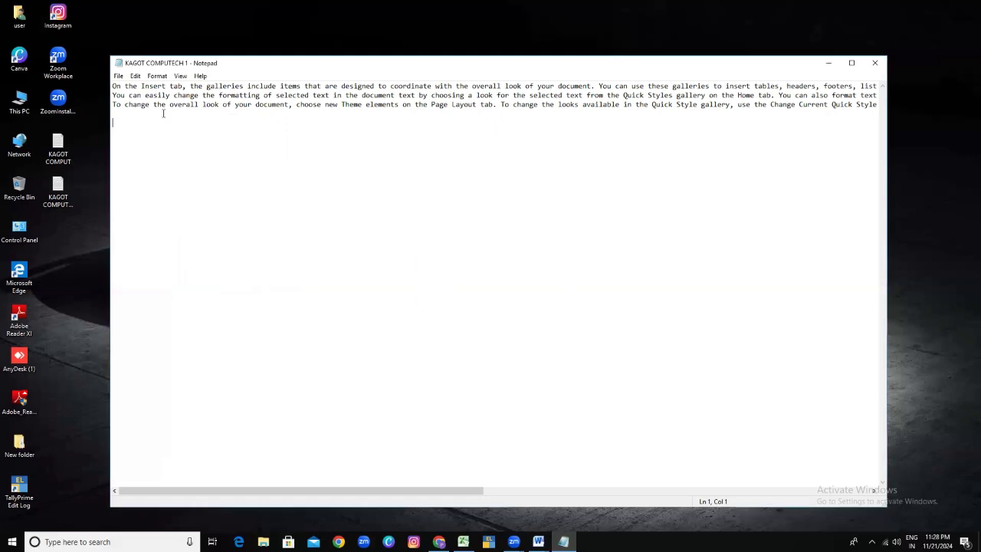
{"action": "left_click", "coordinate": [119, 77]}
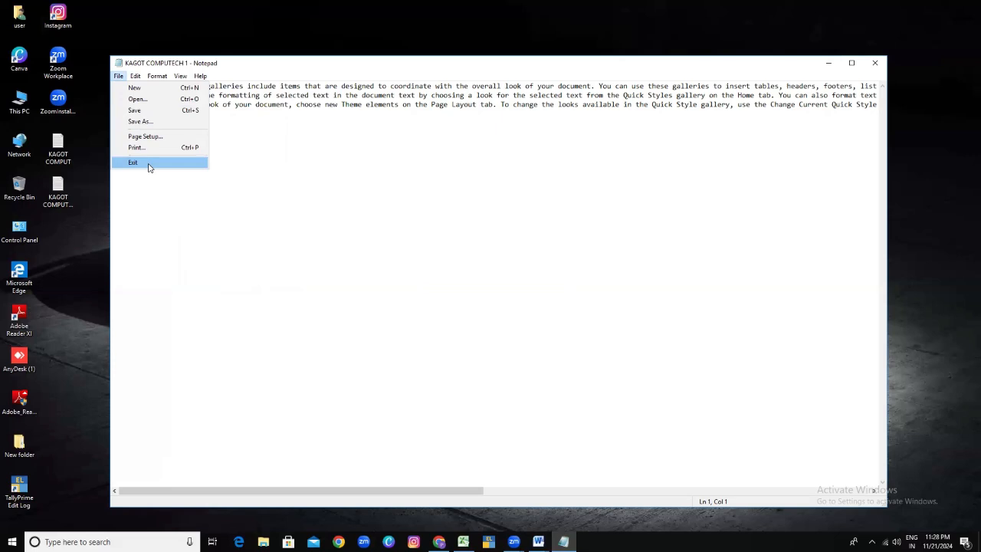
{"action": "left_click", "coordinate": [222, 197]}
{"action": "left_click", "coordinate": [119, 77]}
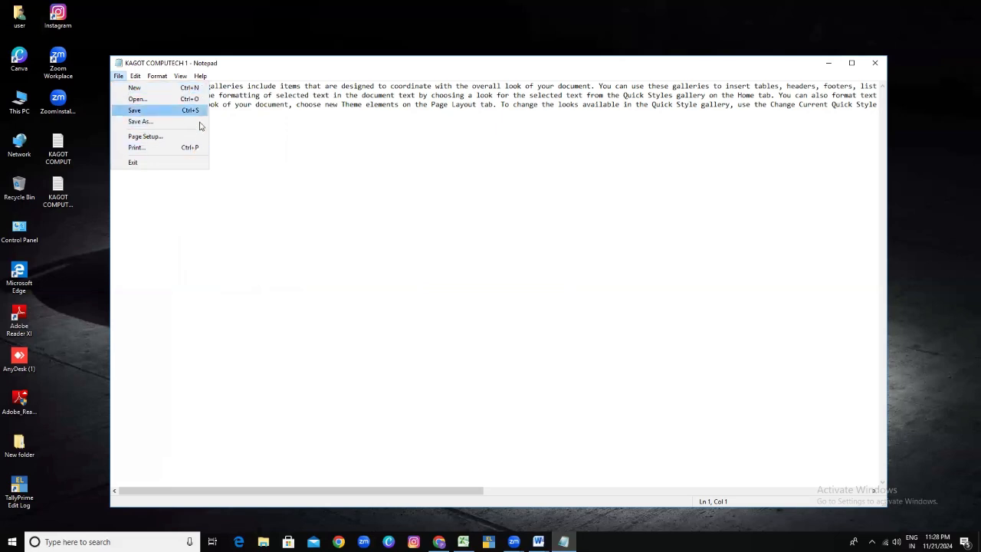
{"action": "left_click", "coordinate": [261, 184]}
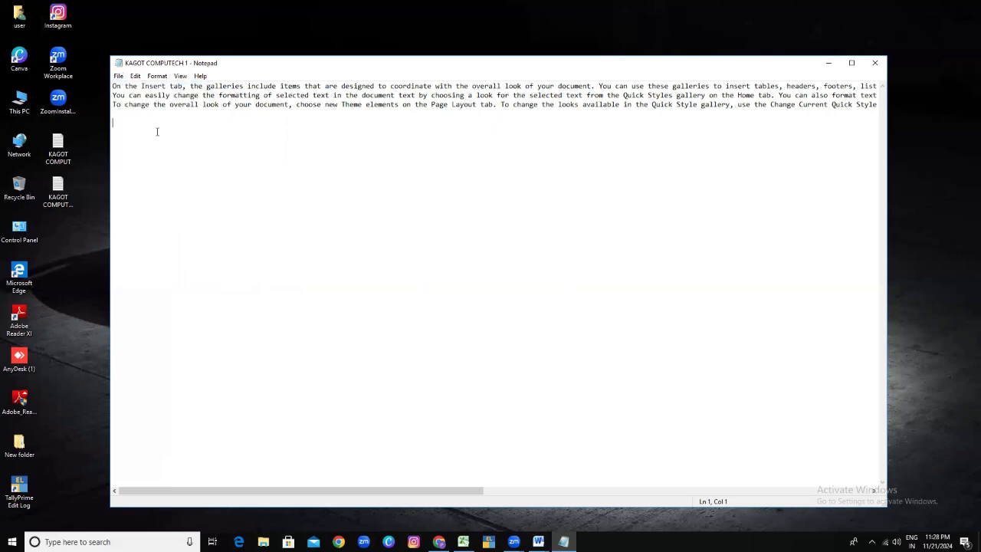
{"action": "left_click", "coordinate": [135, 80]}
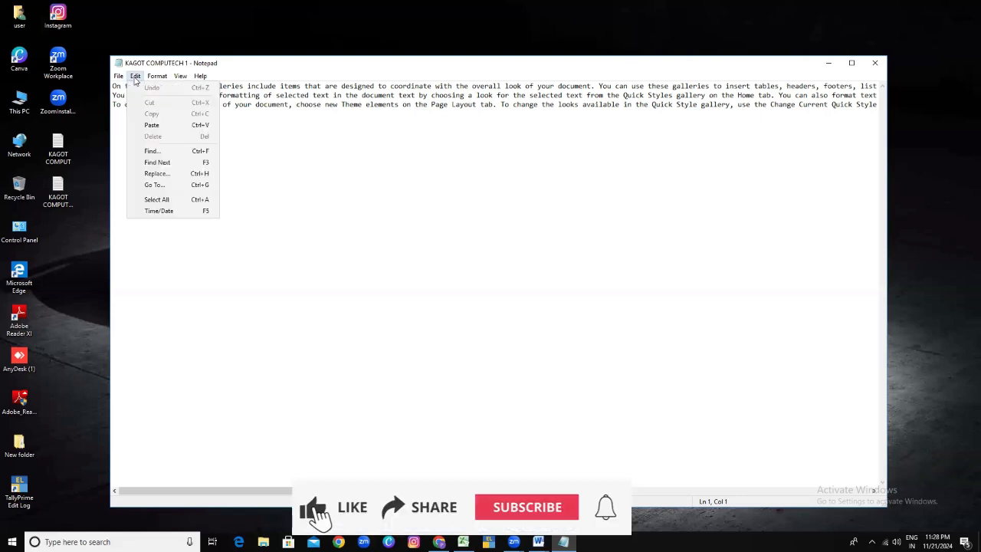
{"action": "key", "text": "Right"}
{"action": "mouse_move", "coordinate": [137, 78]}
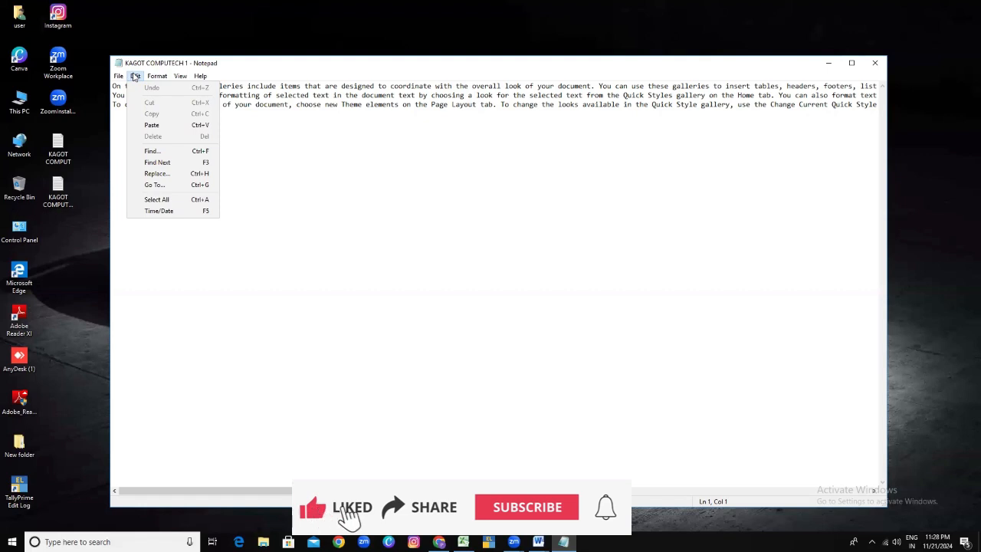
{"action": "left_click", "coordinate": [189, 222]}
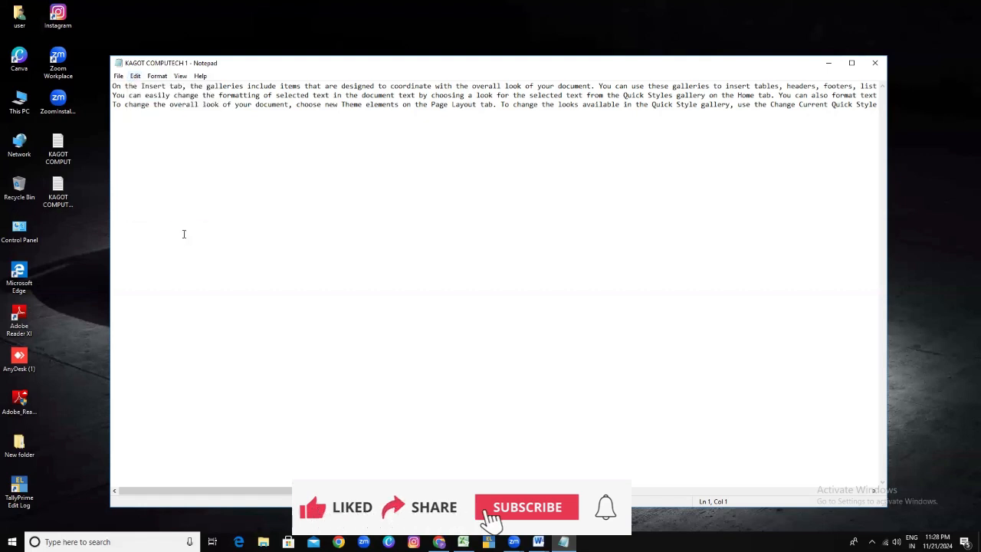
{"action": "left_click", "coordinate": [138, 80]}
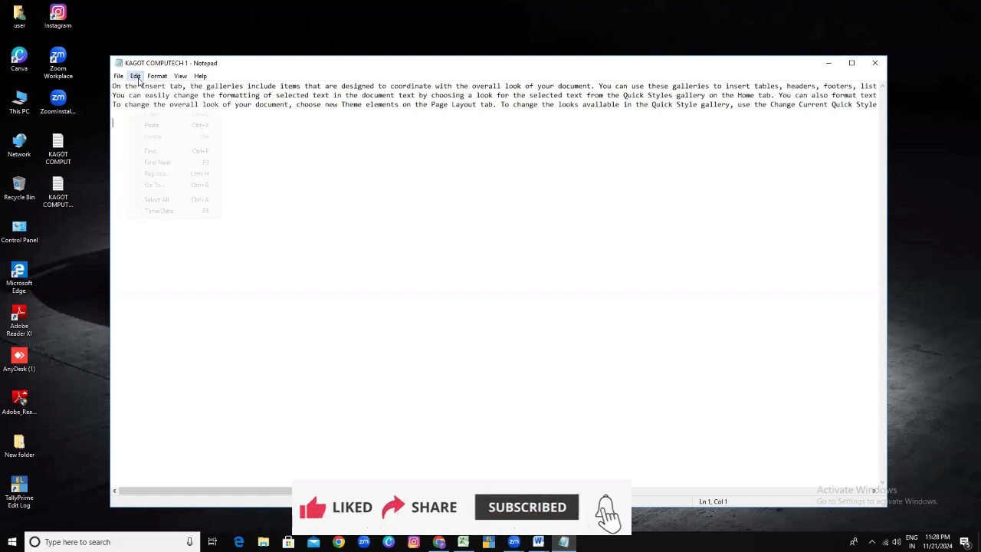
{"action": "left_click", "coordinate": [304, 110]}
{"action": "left_click", "coordinate": [304, 110]}
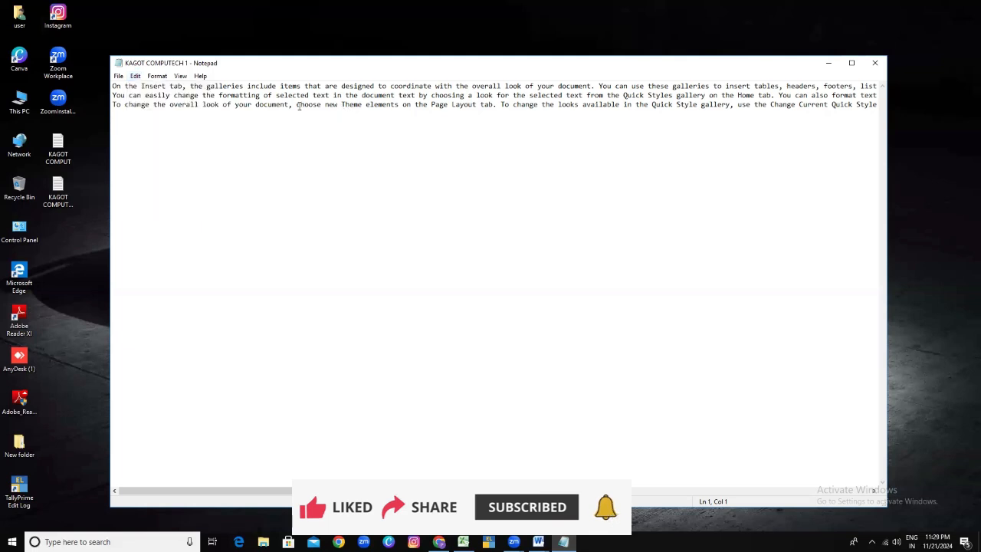
Delete the phrase "choose new Theme elements on the Page Layout tab." from the third line, and undo the deletion
{"action": "left_click_drag", "start_coordinate": [297, 105], "coordinate": [497, 105]}
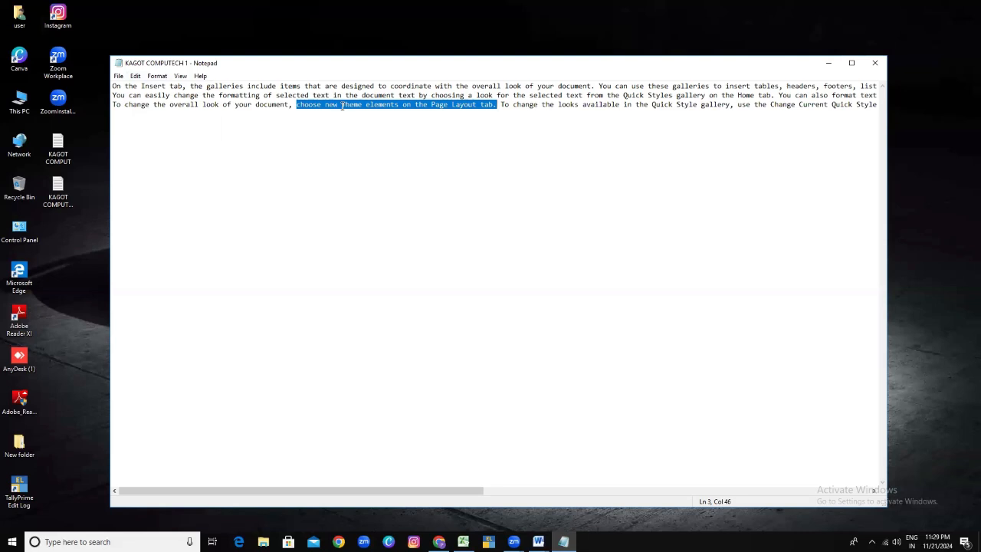
{"action": "left_click", "coordinate": [135, 76]}
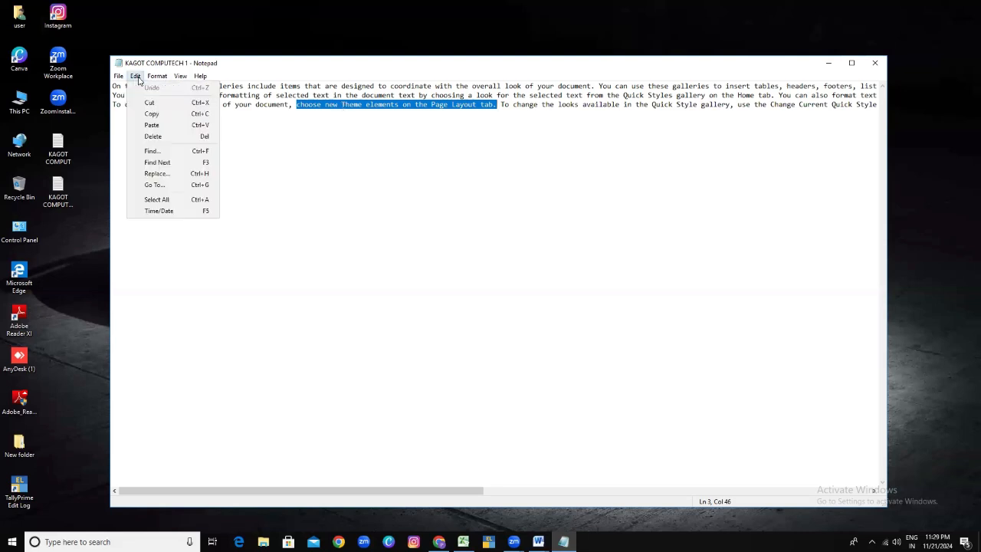
{"action": "left_click", "coordinate": [169, 139]}
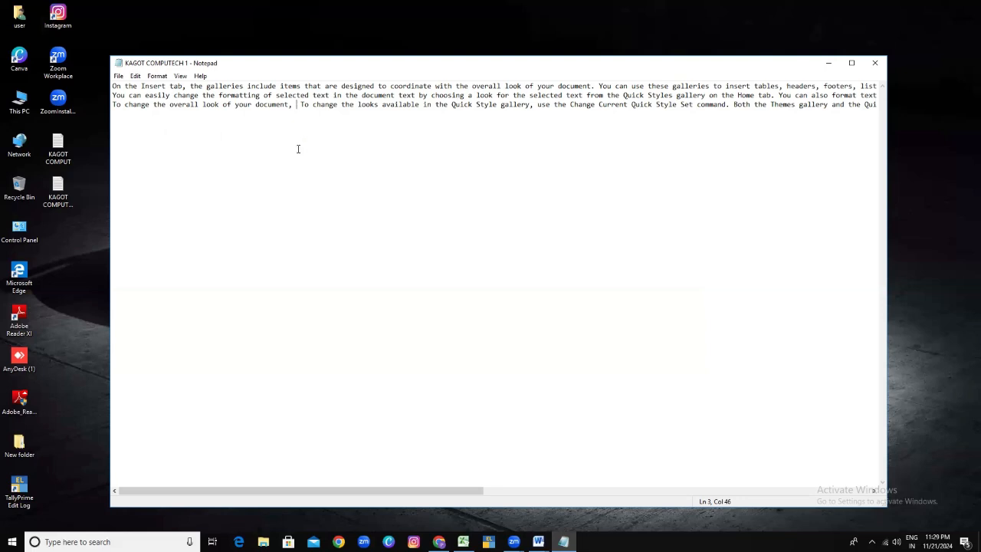
{"action": "left_click", "coordinate": [135, 76]}
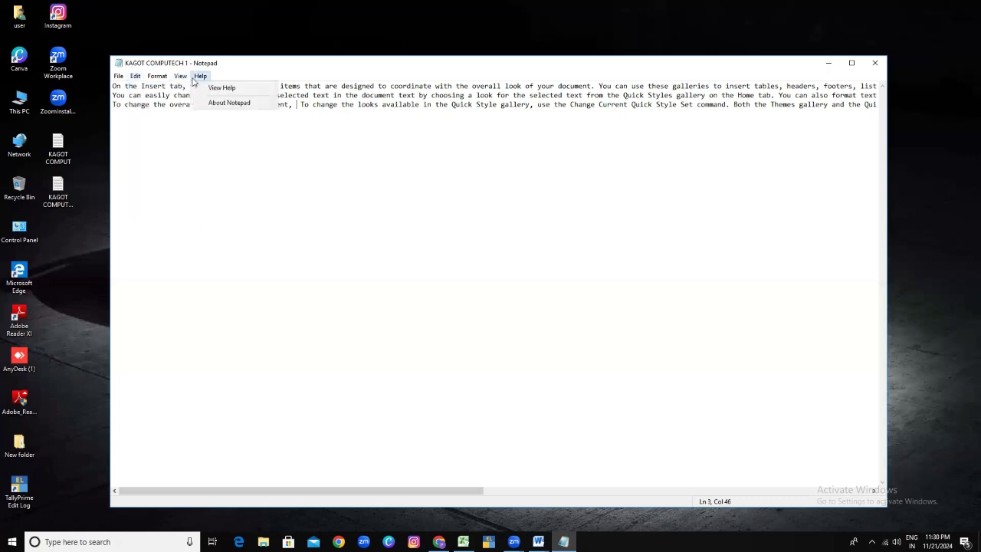
{"action": "mouse_move", "coordinate": [149, 80]}
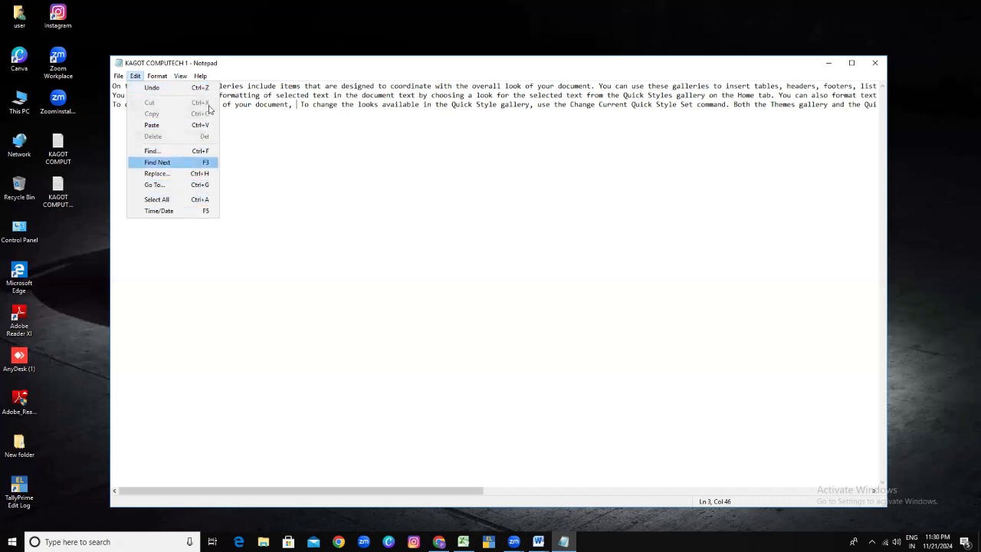
{"action": "left_click", "coordinate": [151, 88]}
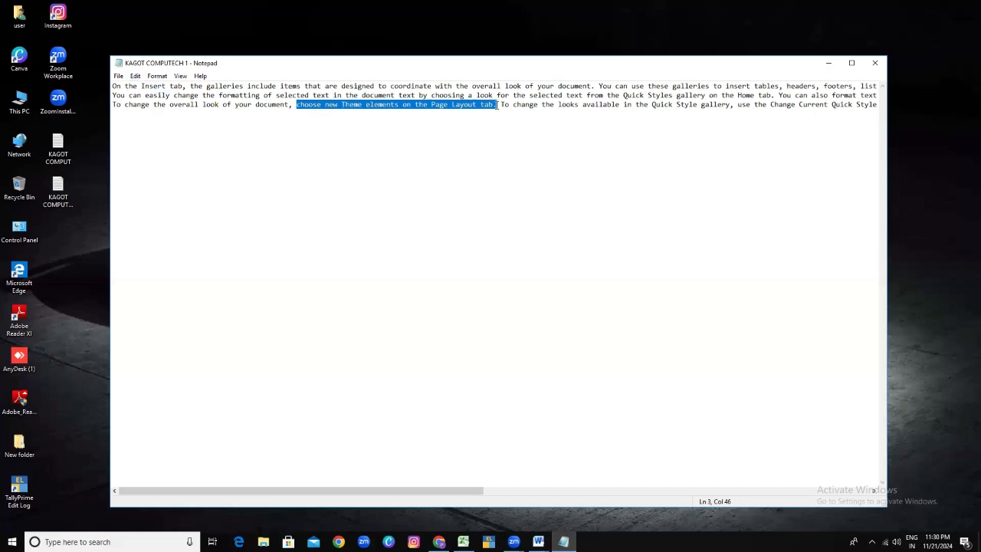
Cut the selected phrase "choose new Theme elements on the Page Layout tab.", undo the cut, and clear the selection
{"action": "left_click", "coordinate": [139, 79]}
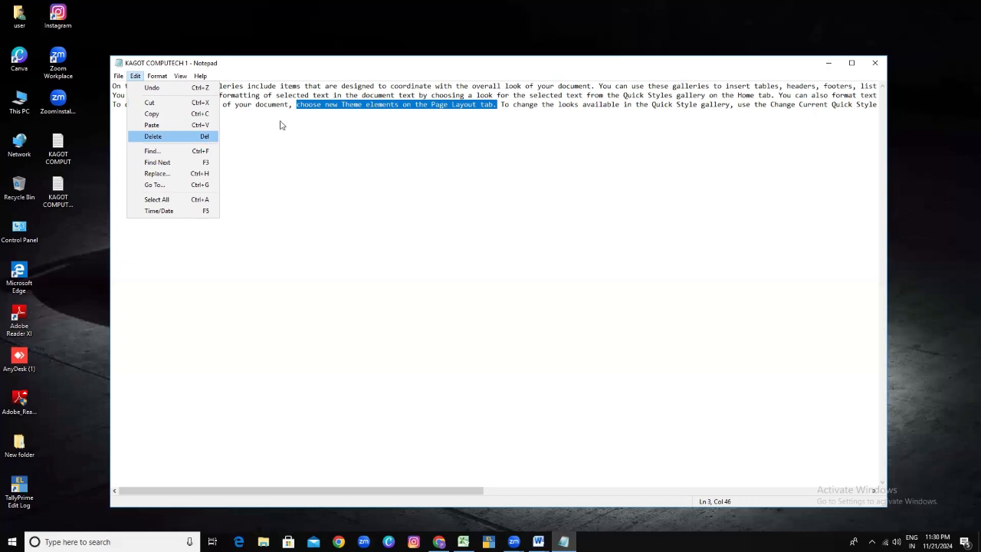
{"action": "left_click", "coordinate": [162, 104]}
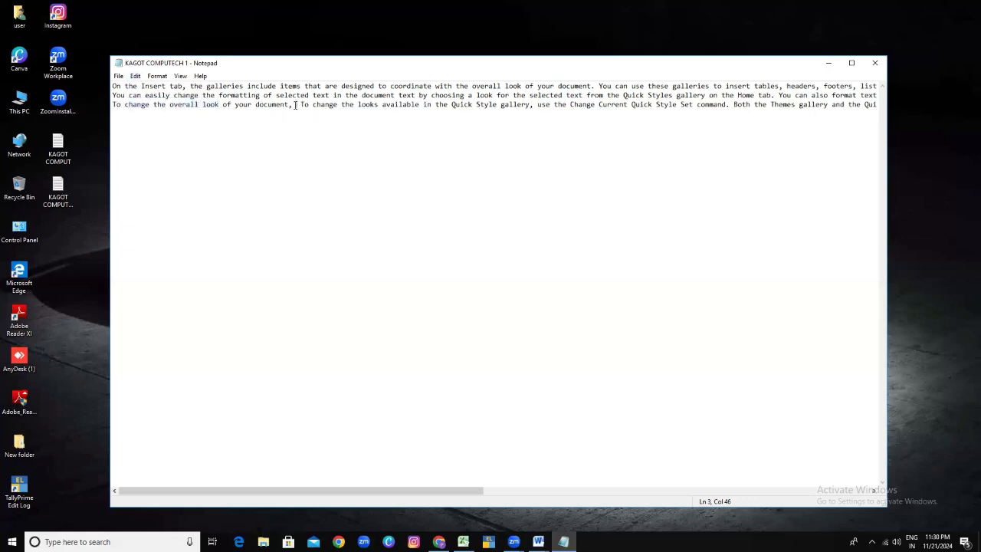
{"action": "left_click", "coordinate": [135, 77]}
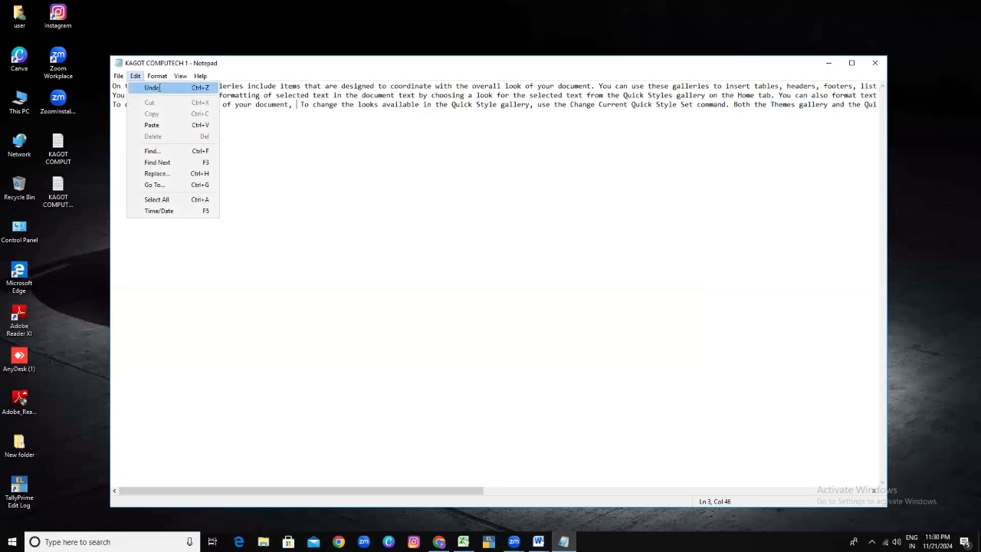
{"action": "left_click", "coordinate": [153, 87]}
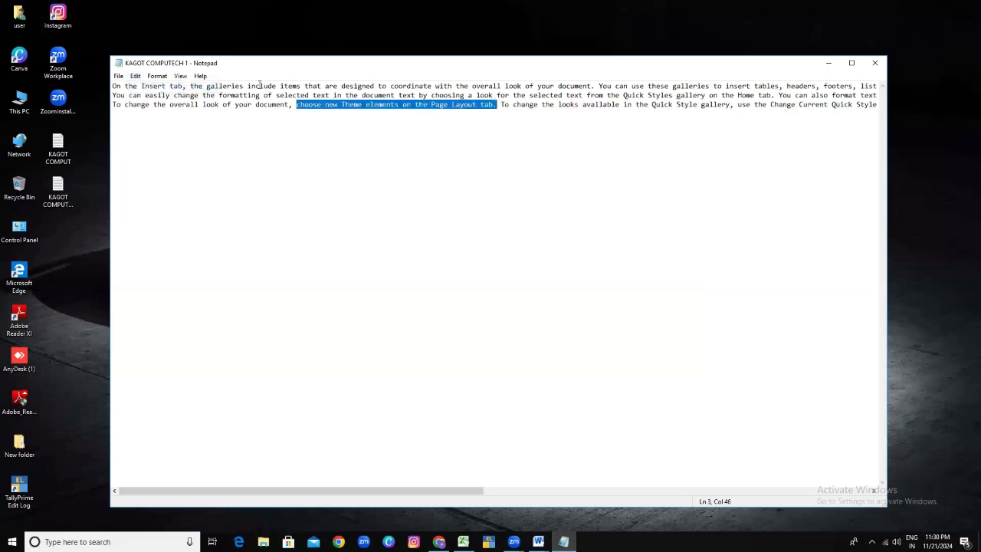
{"action": "left_click", "coordinate": [136, 76]}
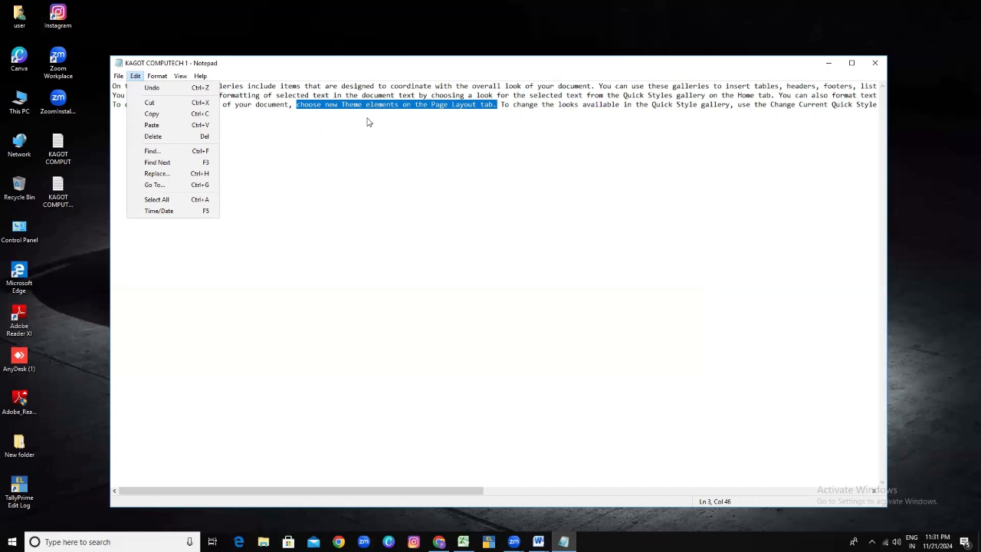
{"action": "left_click", "coordinate": [310, 124]}
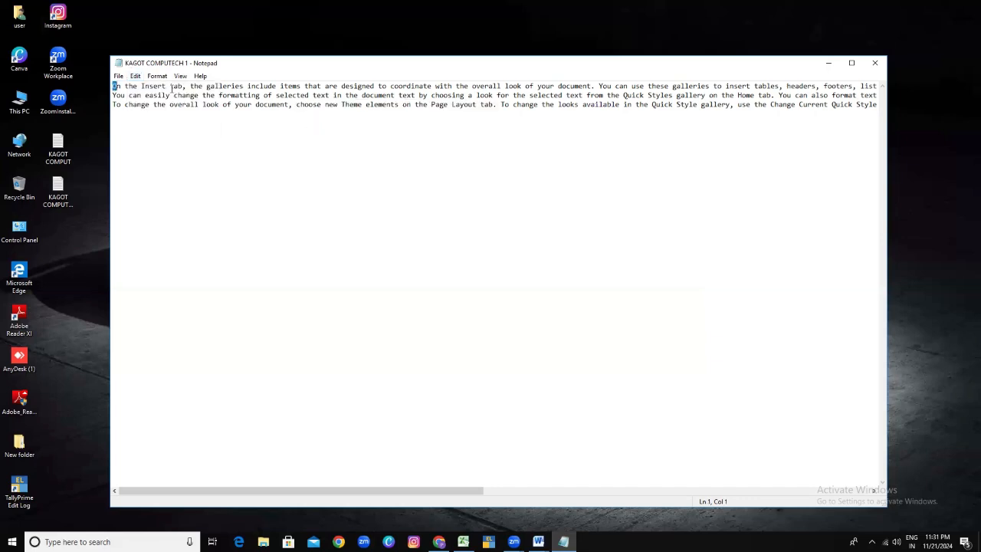
Copy "On the Insert tab, the galleries include items that are designed" from the first line and paste it on line 5
{"action": "left_click_drag", "start_coordinate": [112, 86], "coordinate": [371, 85]}
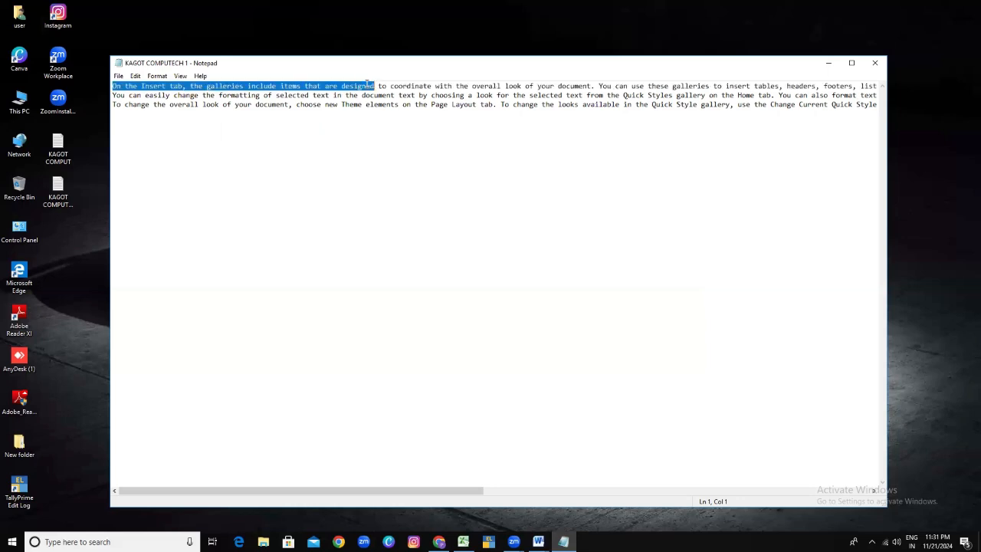
{"action": "left_click", "coordinate": [134, 76]}
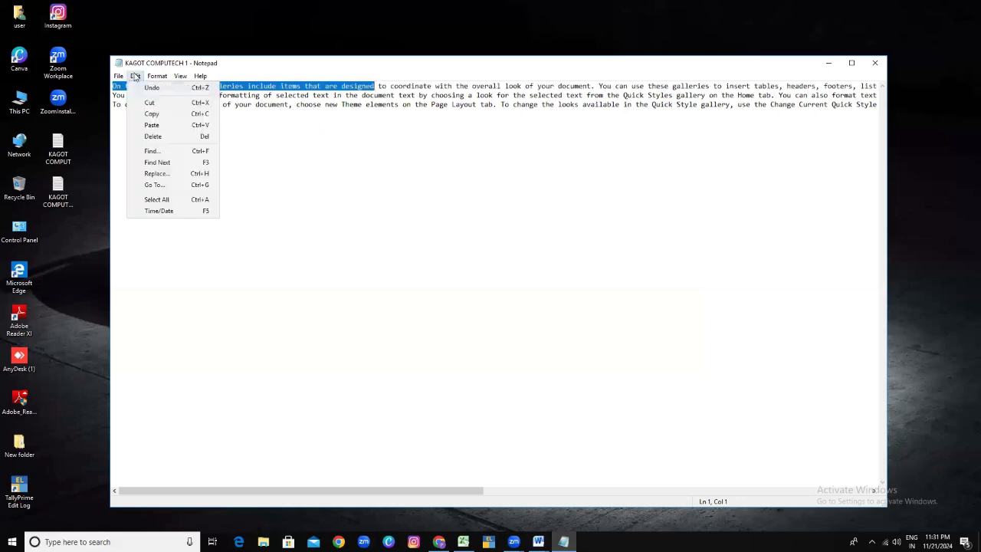
{"action": "left_click", "coordinate": [152, 113]}
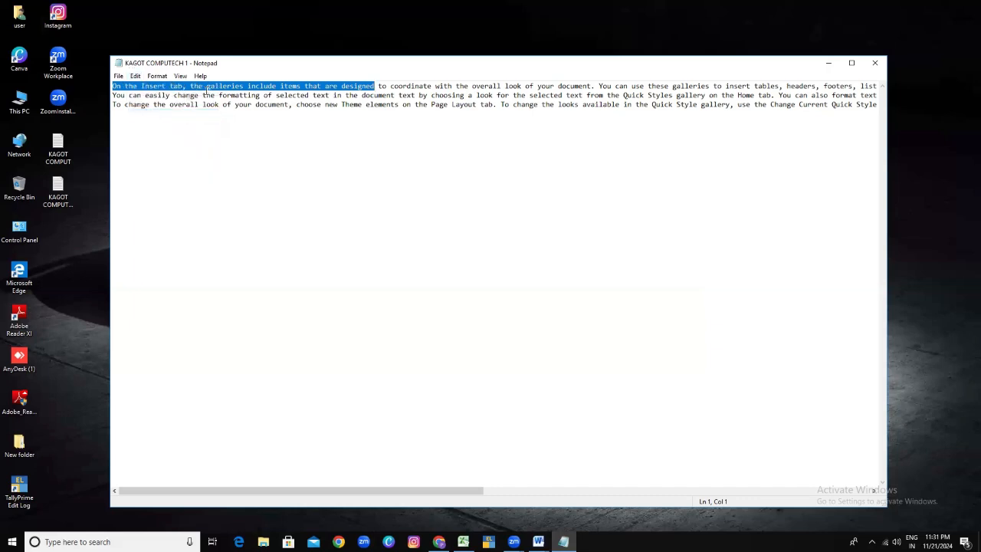
{"action": "left_click", "coordinate": [135, 133]}
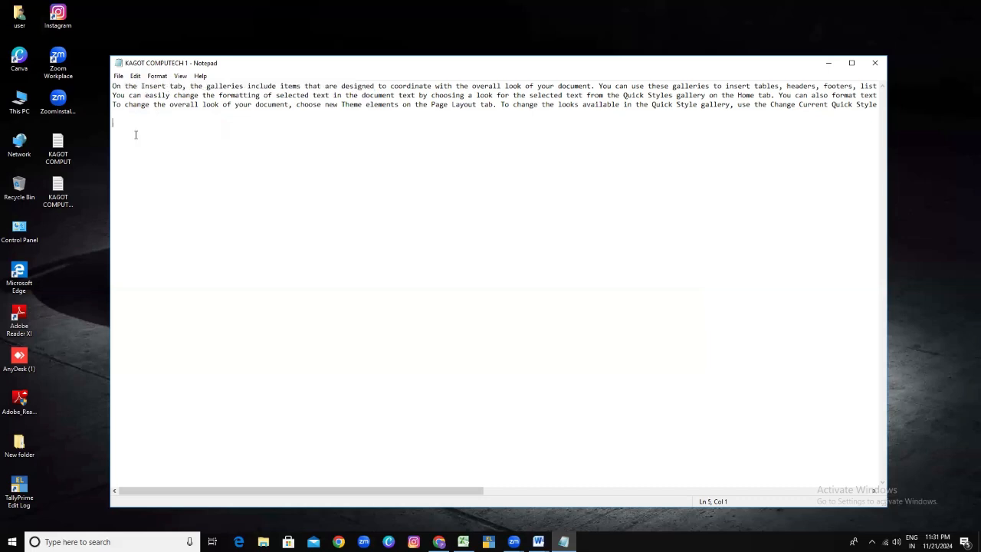
{"action": "left_click", "coordinate": [136, 77]}
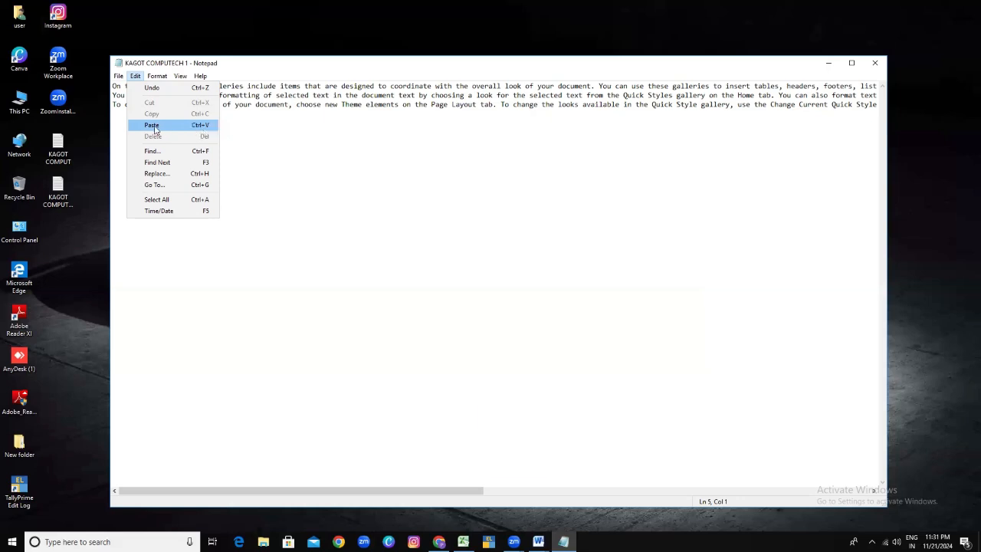
{"action": "left_click", "coordinate": [213, 131]}
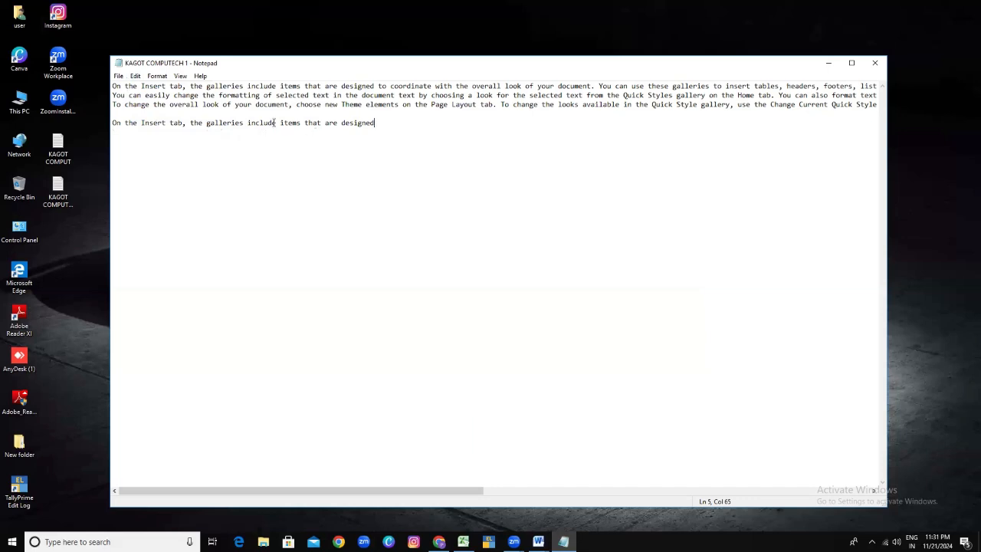
{"action": "left_click_drag", "start_coordinate": [113, 86], "coordinate": [375, 77]}
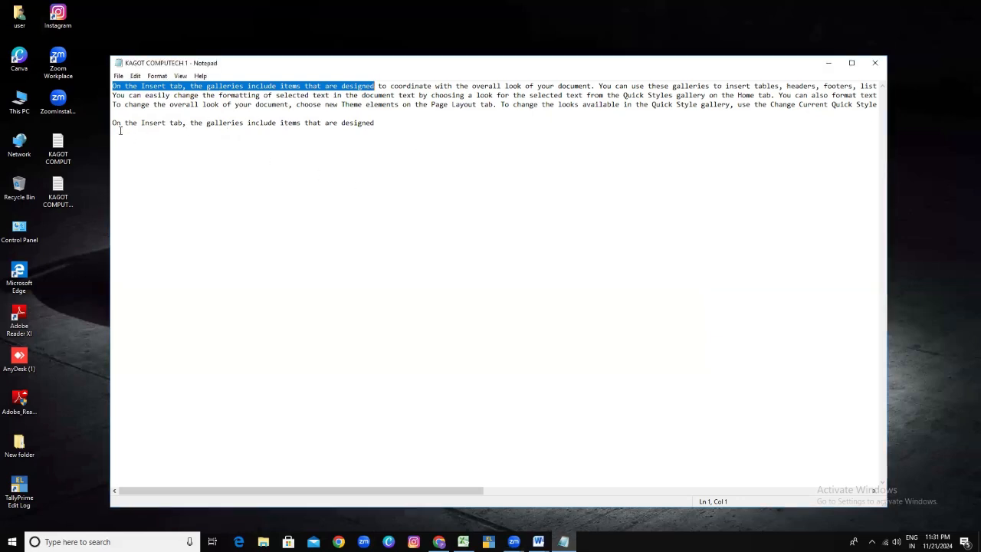
{"action": "left_click", "coordinate": [136, 76]}
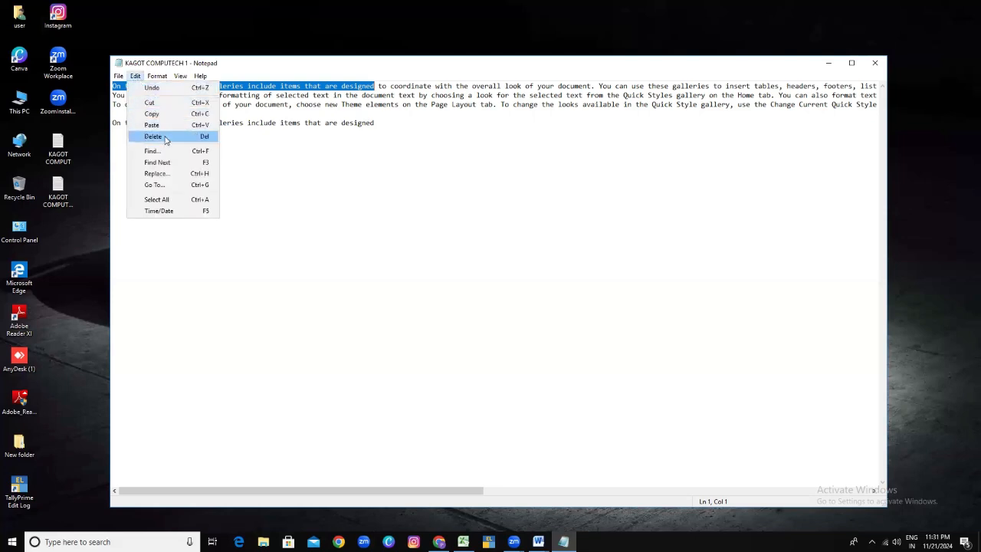
{"action": "left_click", "coordinate": [355, 177]}
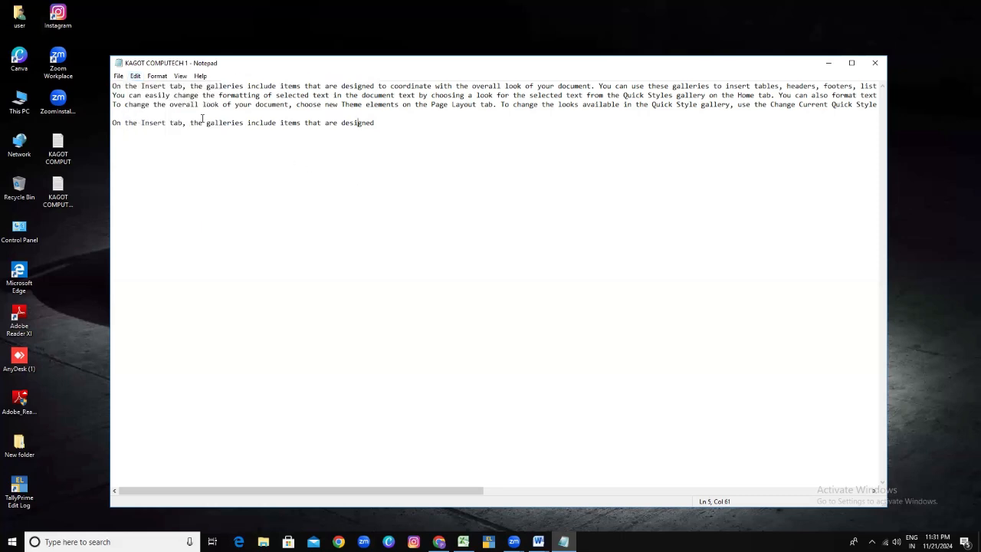
{"action": "left_click", "coordinate": [138, 77]}
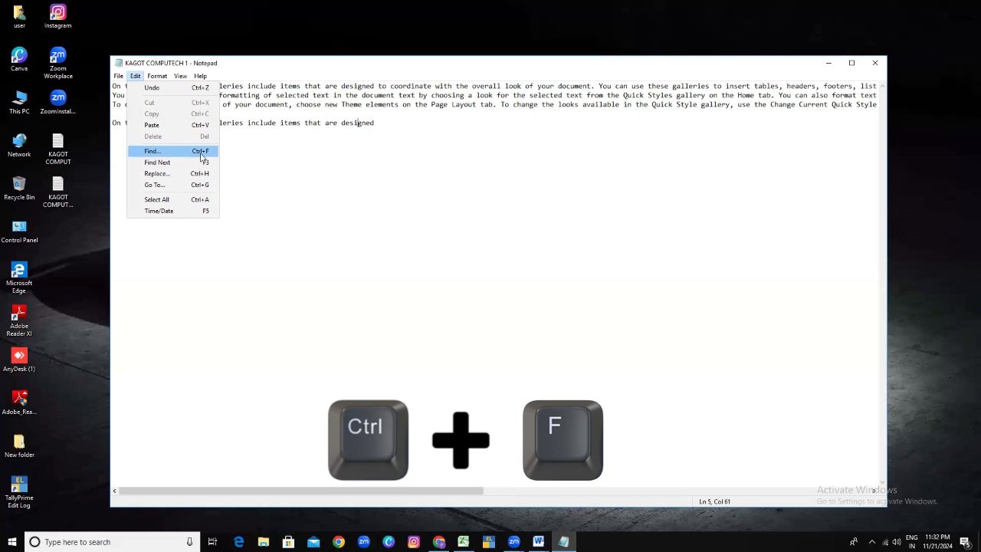
{"action": "left_click", "coordinate": [321, 154]}
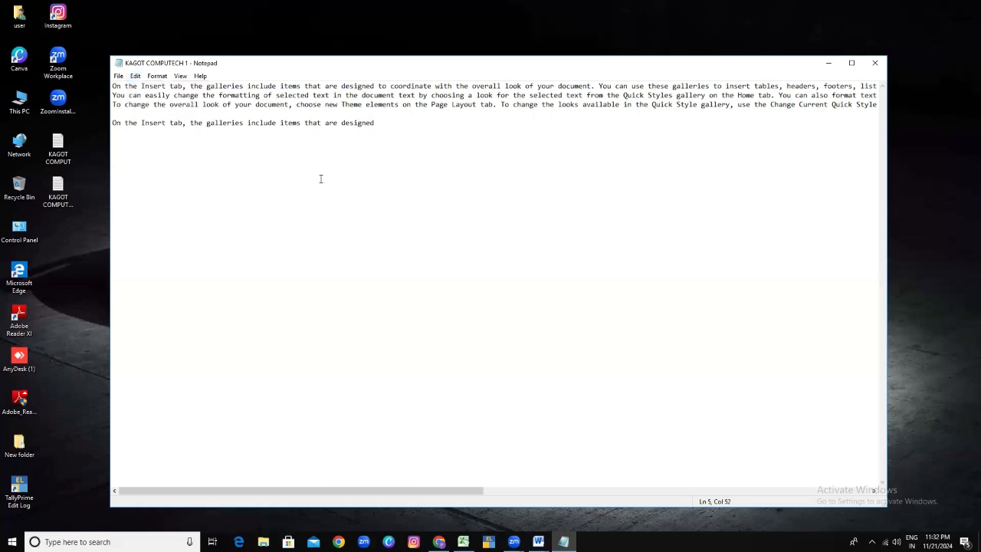
Search downward from the first line for the word "the" without matching case
{"action": "key", "text": "ctrl+f"}
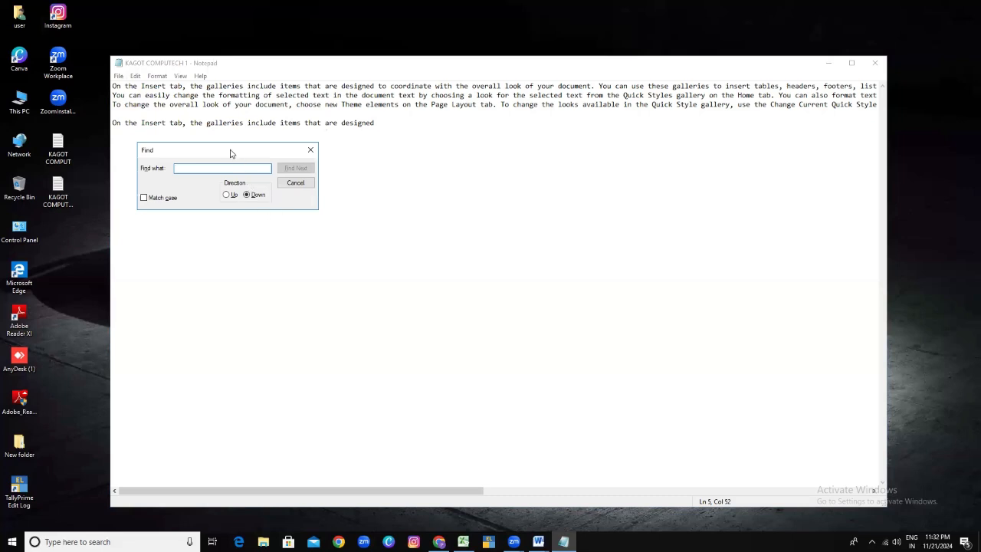
{"action": "left_click_drag", "start_coordinate": [225, 151], "coordinate": [283, 190]}
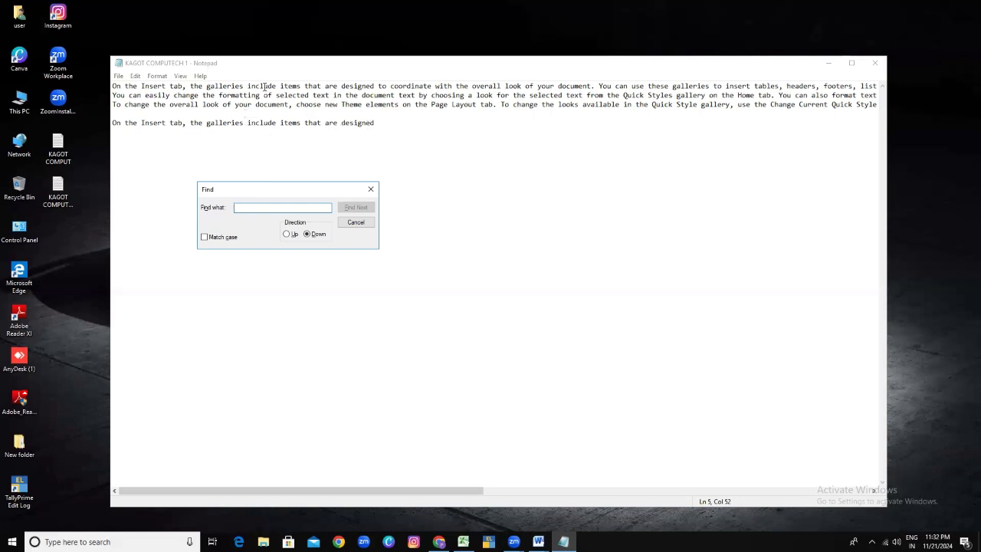
{"action": "double_click", "coordinate": [130, 86]}
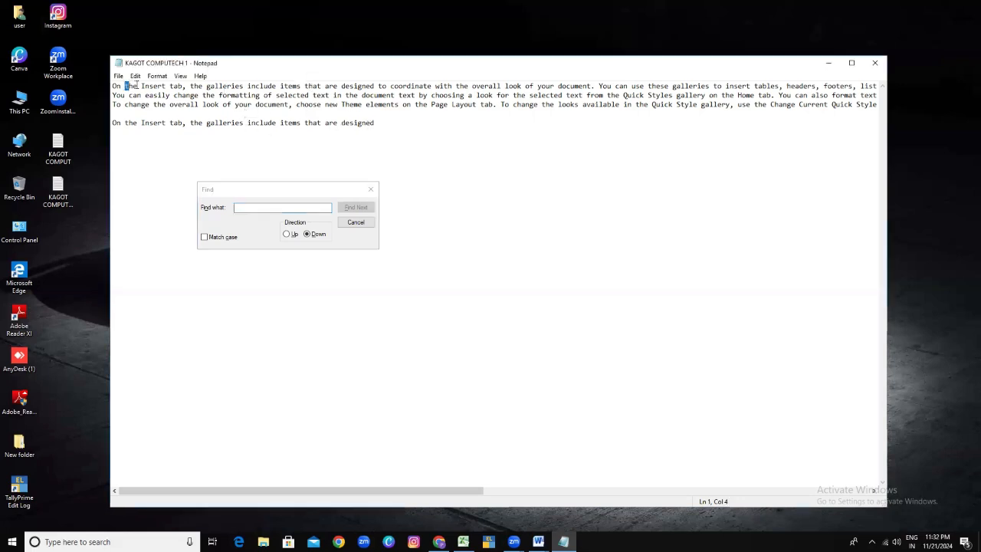
{"action": "left_click", "coordinate": [240, 206]}
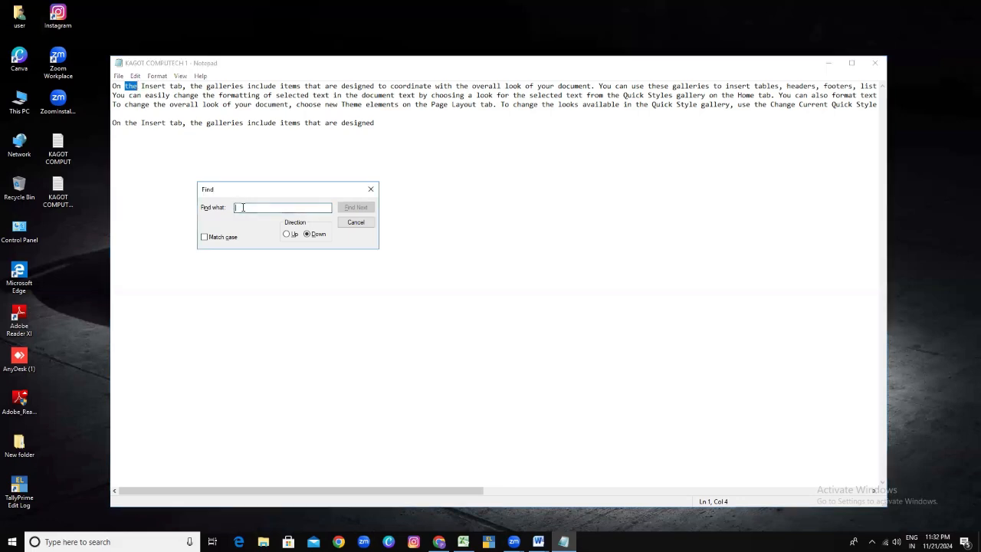
{"action": "type", "text": "TGE"}
{"action": "key", "text": "BackSpace"}
{"action": "key", "text": "BackSpace"}
{"action": "key", "text": "BackSpace"}
{"action": "type", "text": "the"}
{"action": "left_click", "coordinate": [357, 208]}
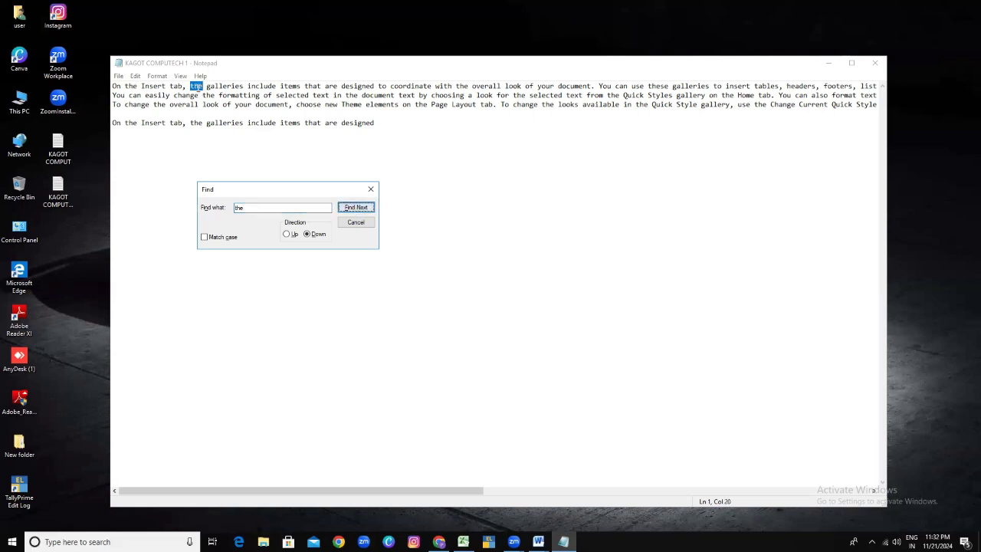
Step through further occurrences of "the" as far as "they also coordinate" in the first line, and close the Find dialog
{"action": "left_click", "coordinate": [357, 207]}
{"action": "left_click", "coordinate": [365, 209]}
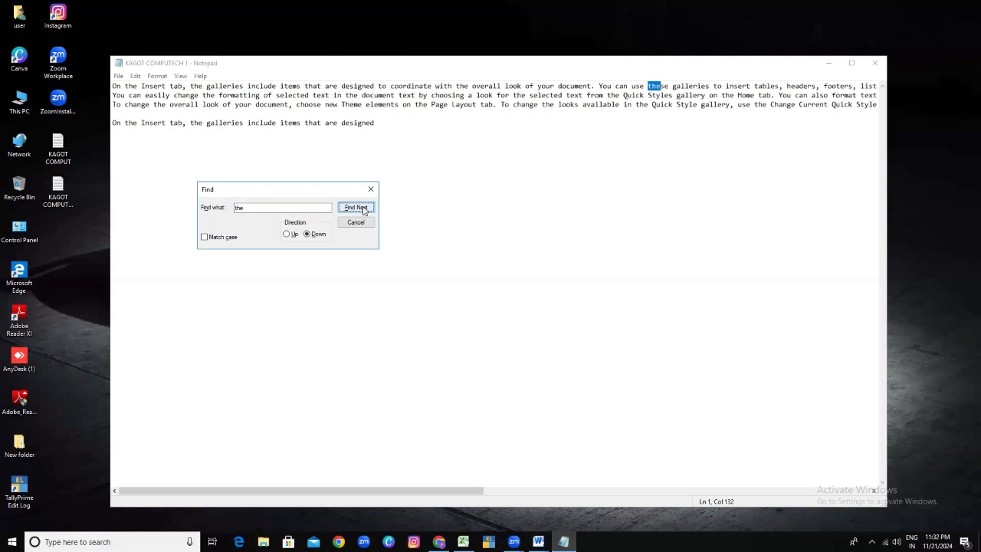
{"action": "left_click", "coordinate": [365, 209]}
{"action": "left_click", "coordinate": [365, 209]}
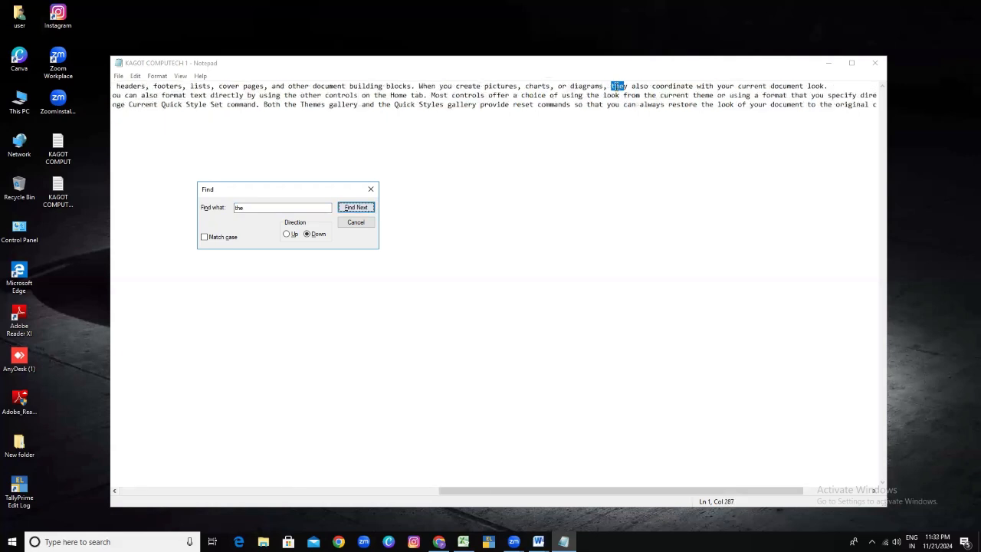
{"action": "left_click", "coordinate": [370, 189]}
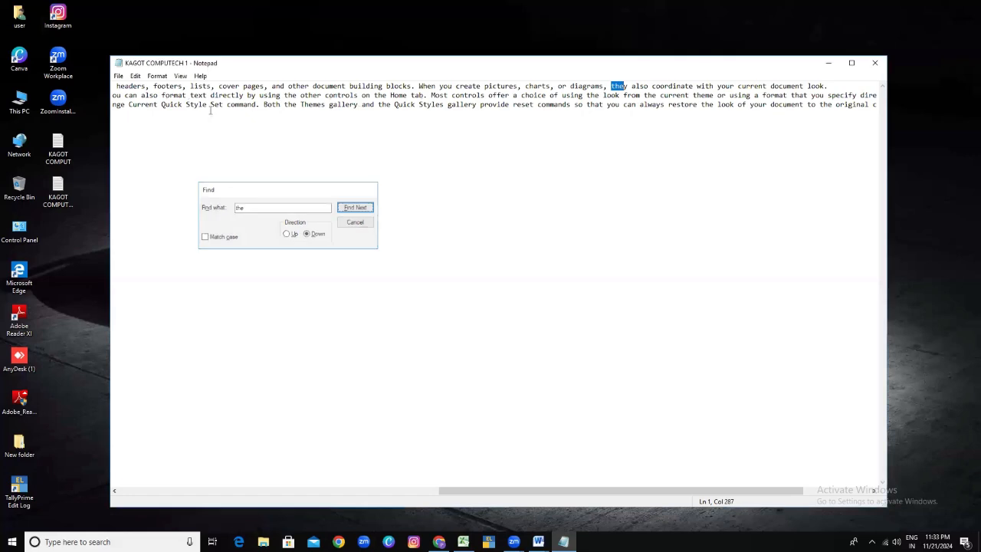
Repeat Find Next for "the" through the second line up to the occurrence before "Page Layout tab" in the third line
{"action": "left_click", "coordinate": [135, 76]}
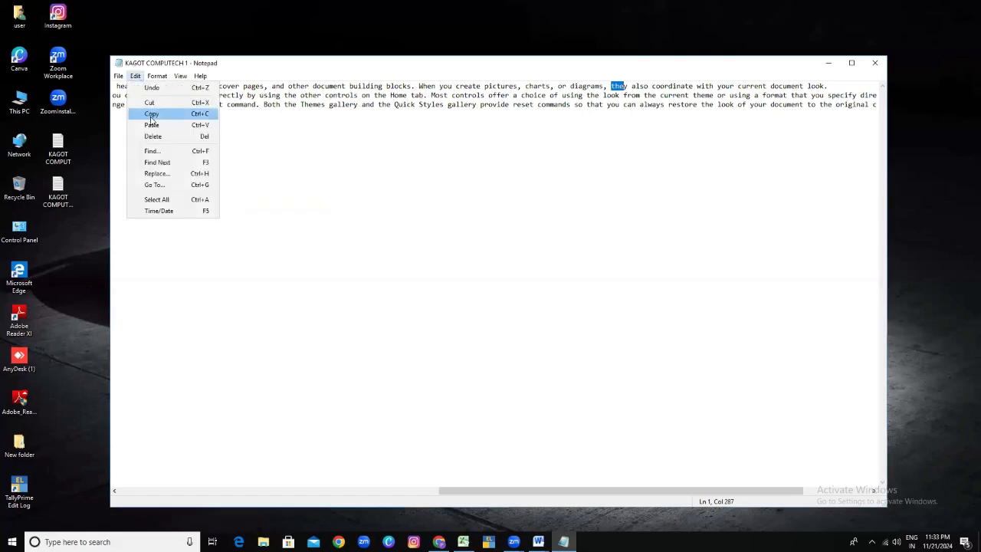
{"action": "left_click", "coordinate": [174, 165]}
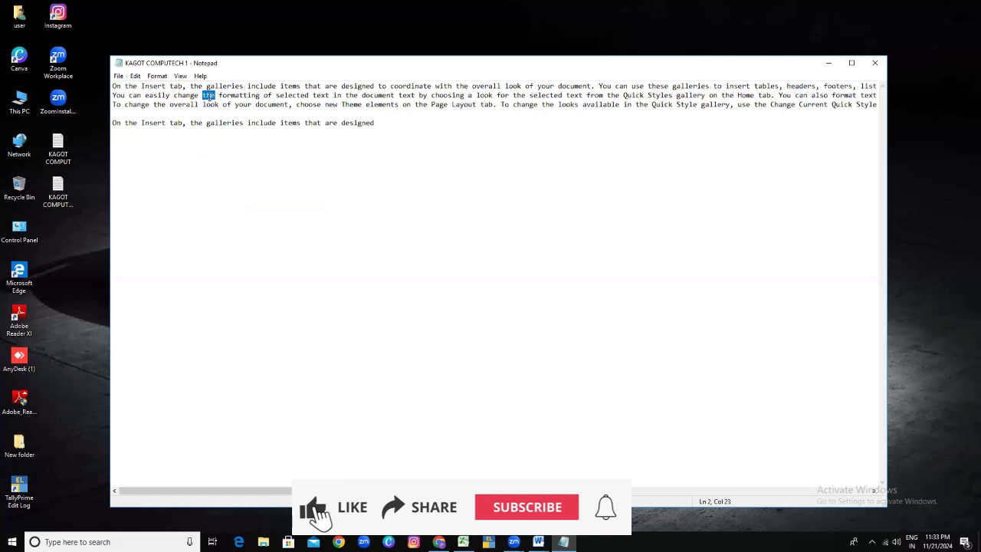
{"action": "left_click", "coordinate": [135, 76]}
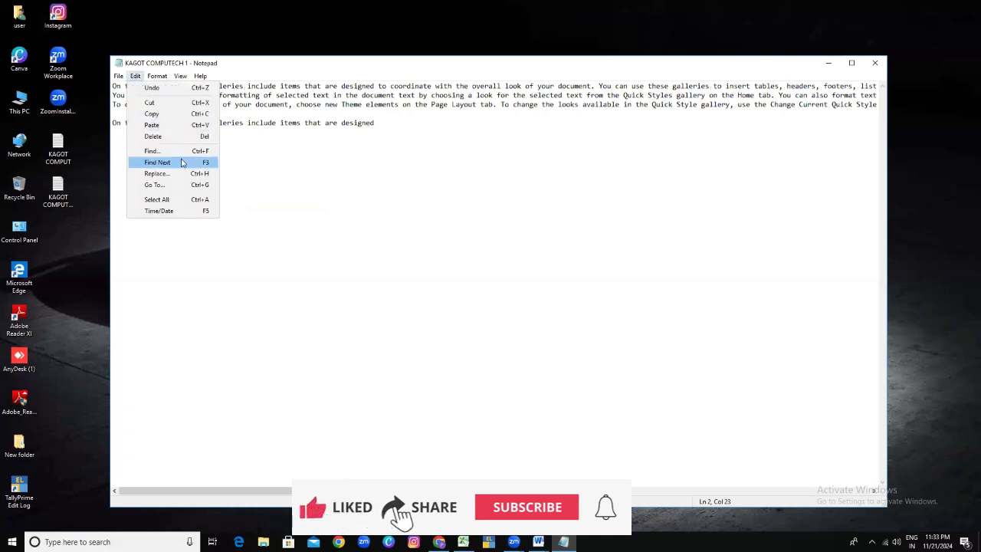
{"action": "left_click", "coordinate": [181, 159]}
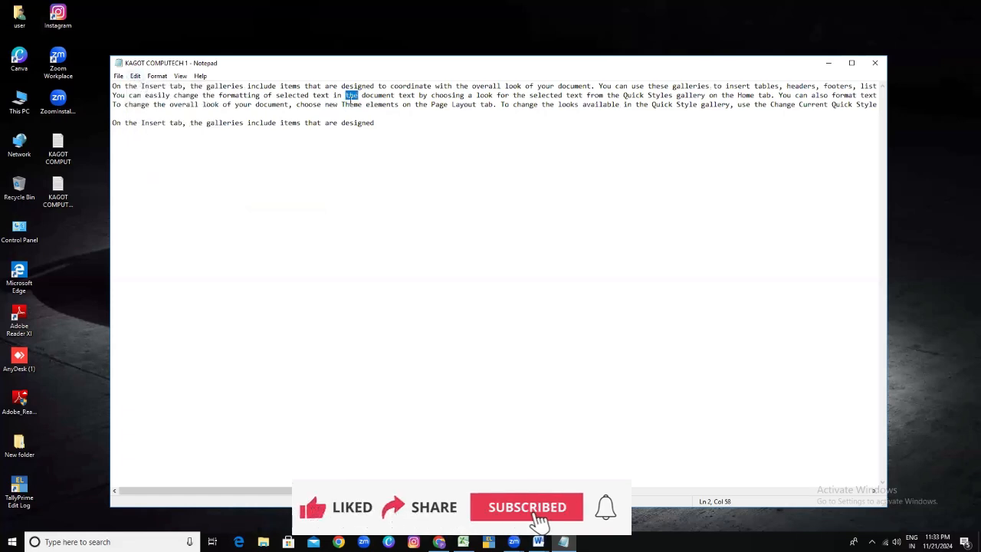
{"action": "left_click", "coordinate": [135, 76]}
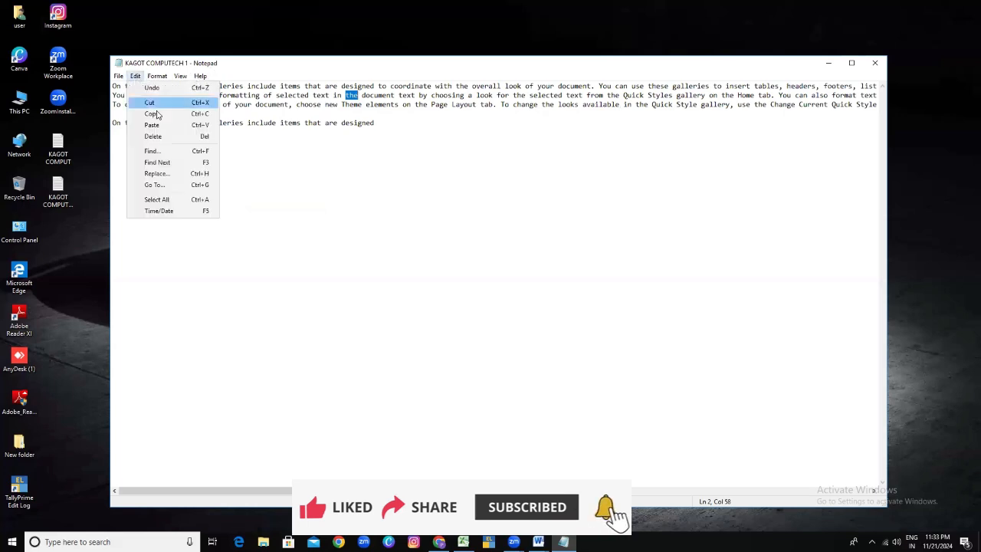
{"action": "left_click", "coordinate": [182, 164]}
{"action": "key", "text": "F3"}
{"action": "key", "text": "F3"}
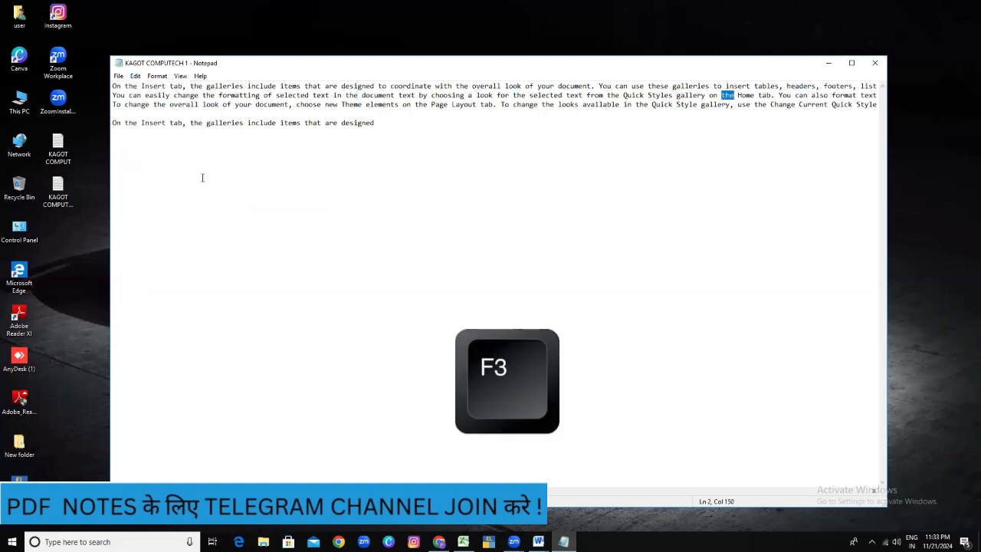
{"action": "key", "text": "F3"}
{"action": "key", "text": "F3"}
{"action": "key", "text": "F3"}
{"action": "key", "text": "F3"}
{"action": "key", "text": "F3"}
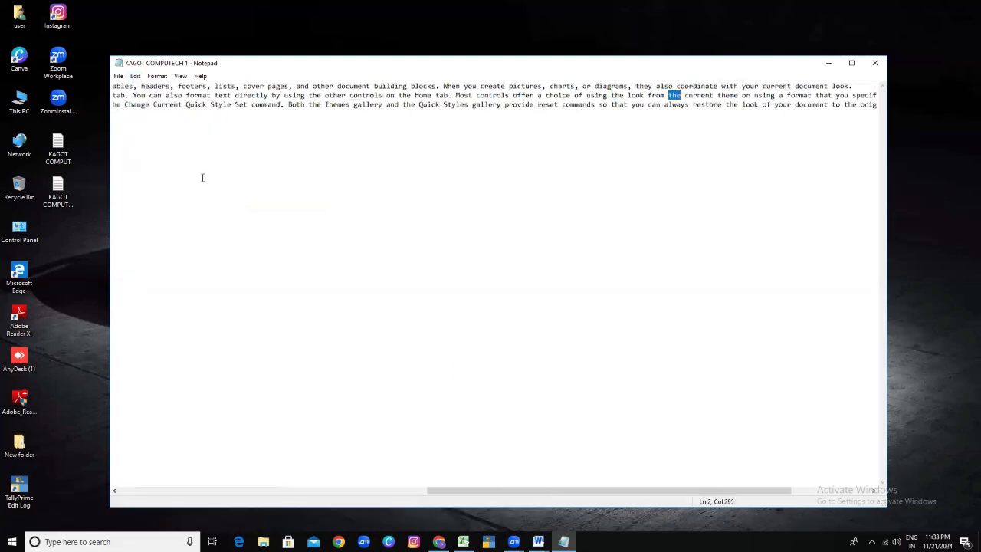
{"action": "key", "text": "F3"}
{"action": "key", "text": "F3"}
{"action": "key", "text": "F3"}
{"action": "key", "text": "F3"}
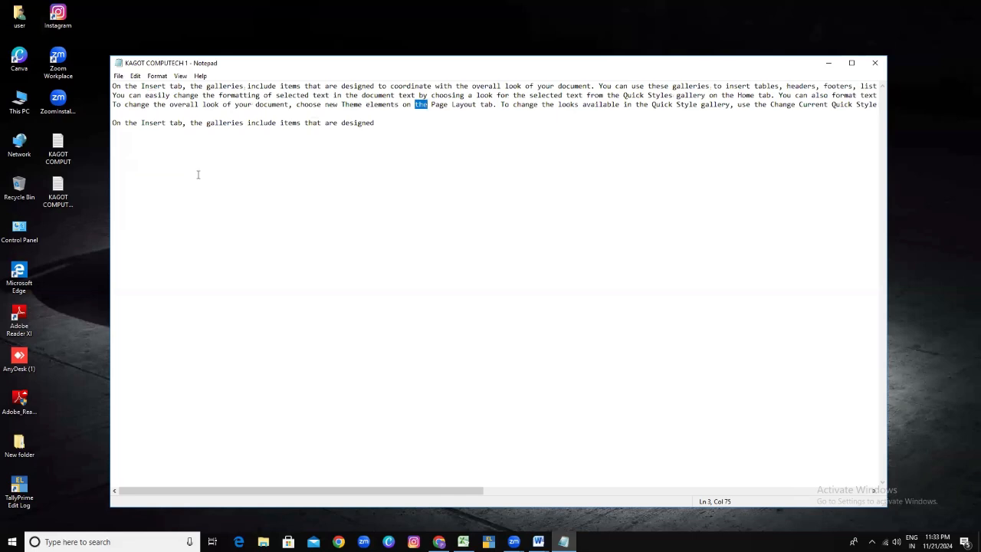
Replace all occurrences of "the" in the document with "kagot computech"
{"action": "left_click", "coordinate": [135, 76]}
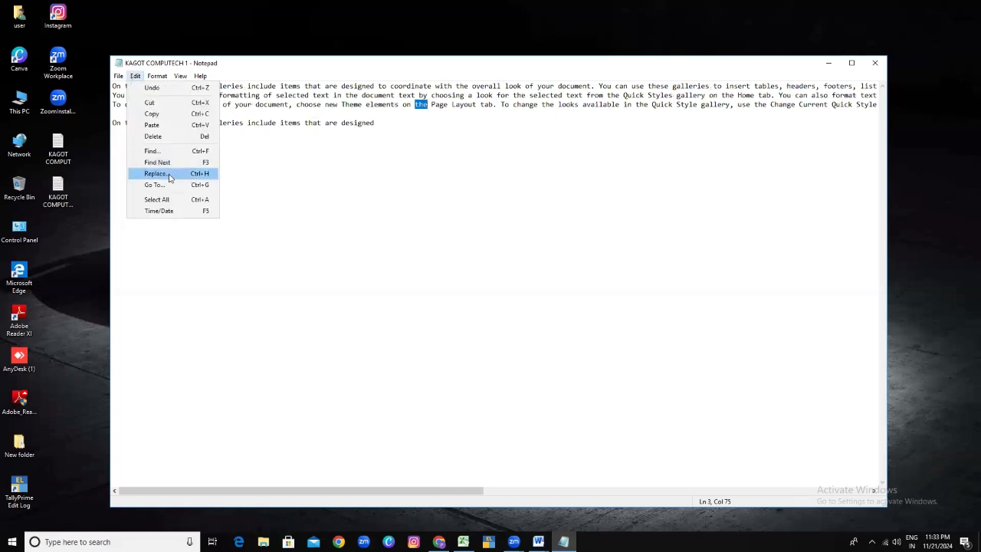
{"action": "left_click", "coordinate": [283, 188]}
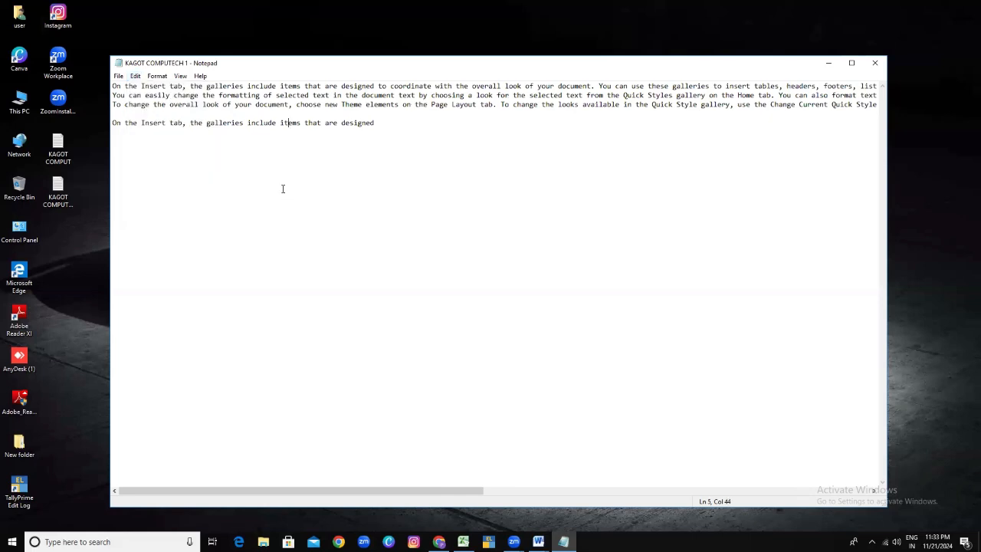
{"action": "left_click", "coordinate": [135, 77]}
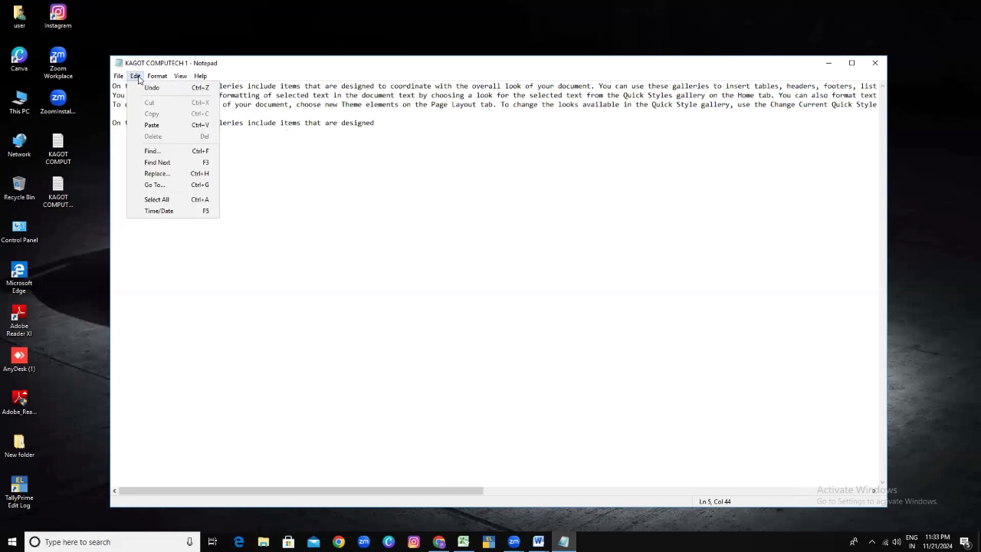
{"action": "left_click", "coordinate": [173, 177]}
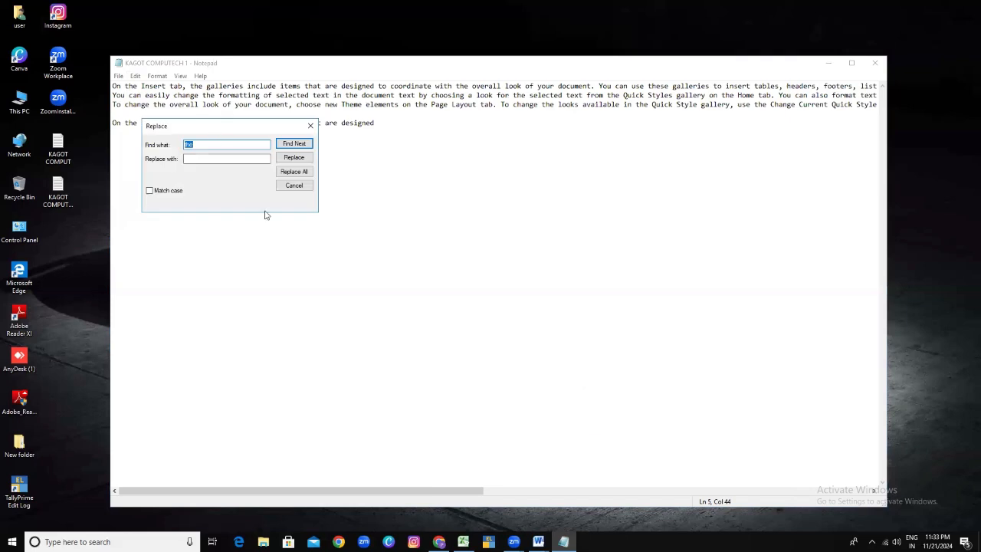
{"action": "left_click_drag", "start_coordinate": [205, 126], "coordinate": [266, 216]}
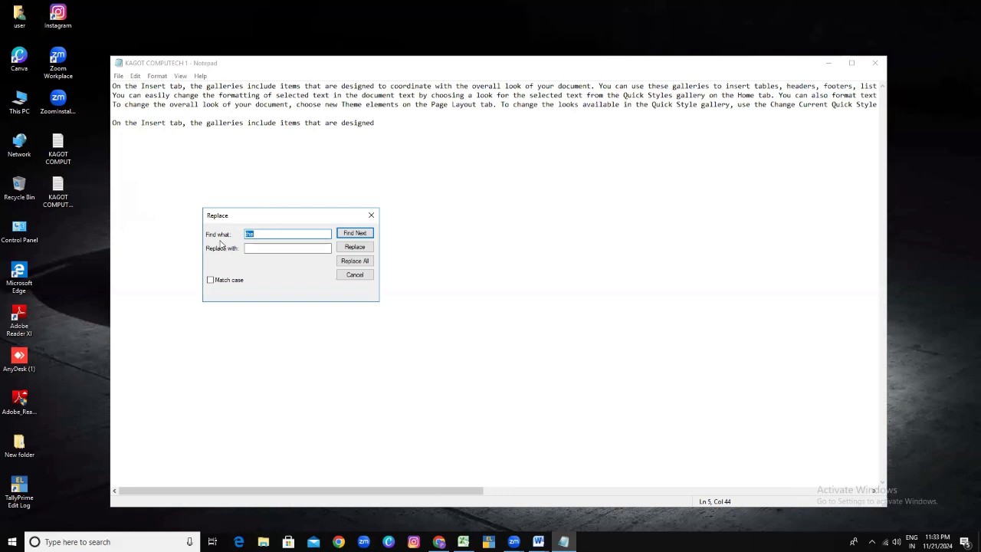
{"action": "left_click", "coordinate": [259, 235]}
{"action": "left_click_drag", "start_coordinate": [259, 235], "coordinate": [227, 234]}
{"action": "left_click", "coordinate": [252, 249]}
{"action": "type", "text": "ka"}
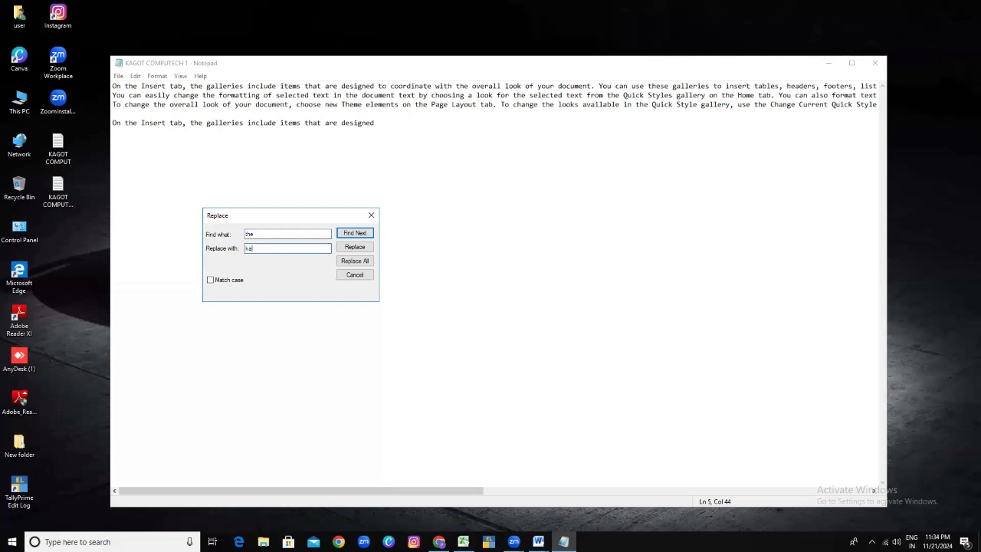
{"action": "type", "text": "got computech"}
{"action": "left_click", "coordinate": [354, 261]}
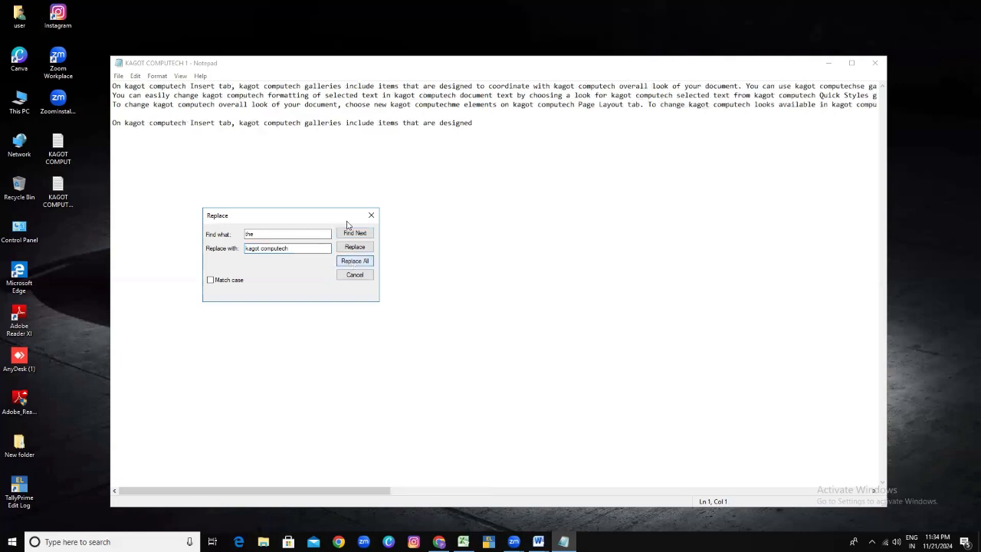
Highlight replaced "kagot computech" phrases in the first line to review them, and close the Replace dialog
{"action": "left_click_drag", "start_coordinate": [125, 86], "coordinate": [301, 85]}
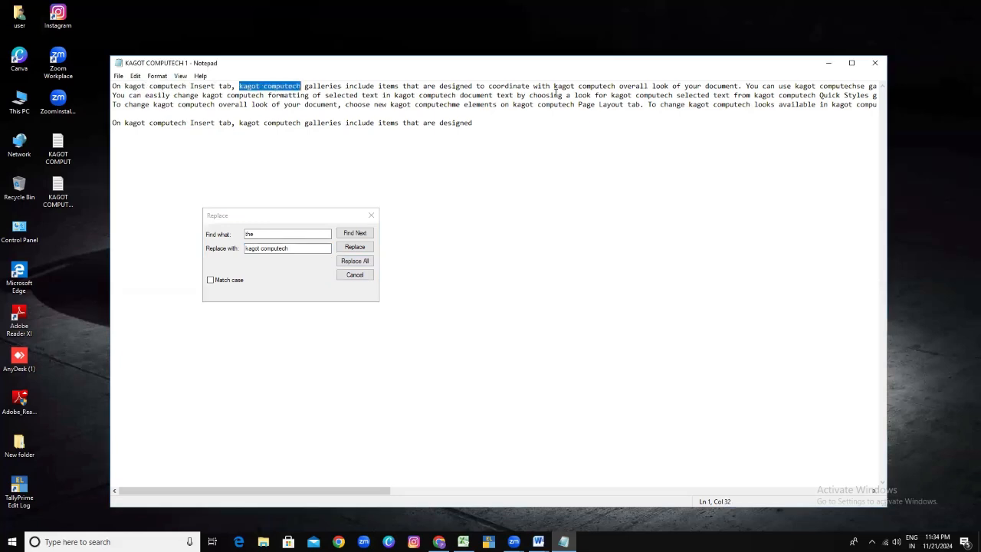
{"action": "left_click_drag", "start_coordinate": [554, 85], "coordinate": [615, 85]}
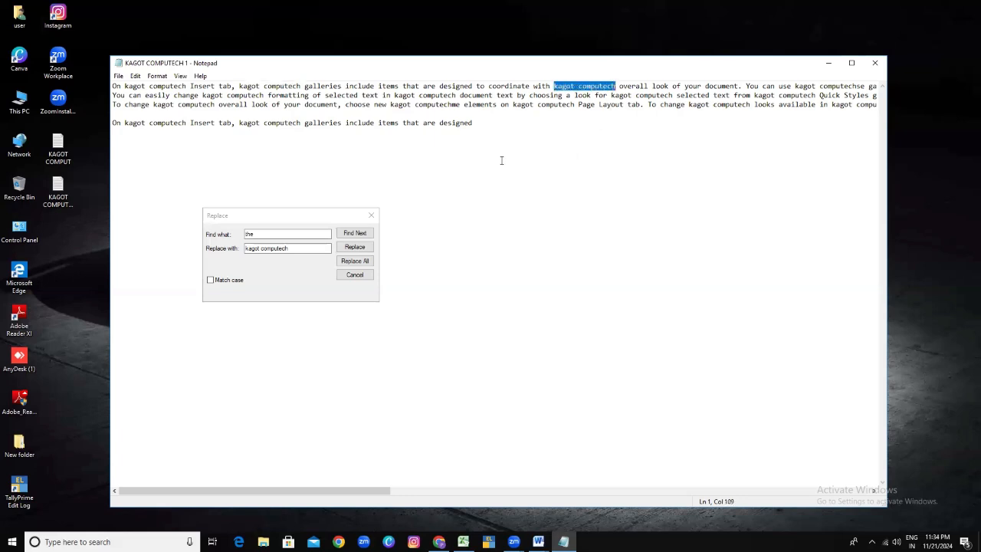
{"action": "left_click", "coordinate": [135, 75]}
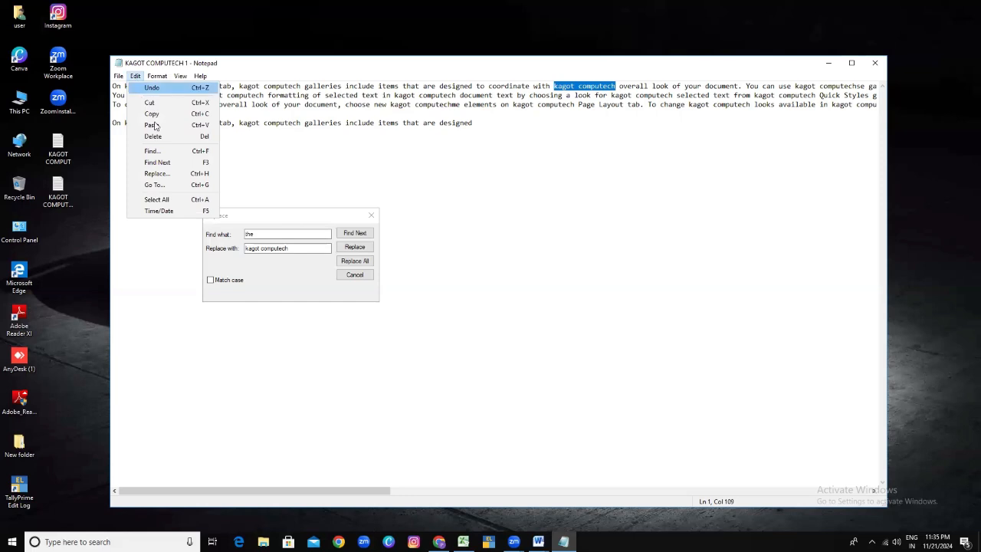
{"action": "left_click", "coordinate": [371, 215]}
{"action": "left_click", "coordinate": [371, 215]}
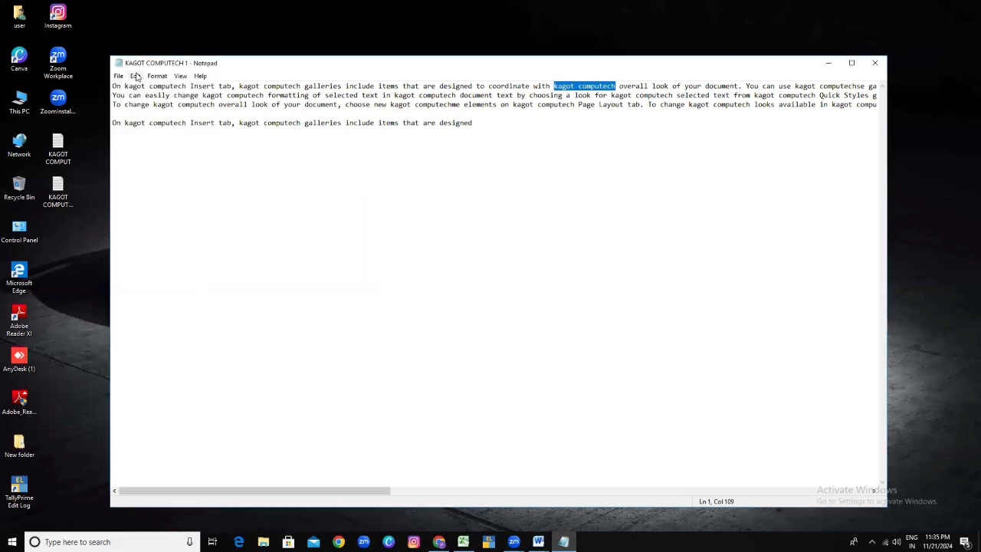
Move the cursor to line 3 with the Go To command
{"action": "left_click", "coordinate": [136, 76]}
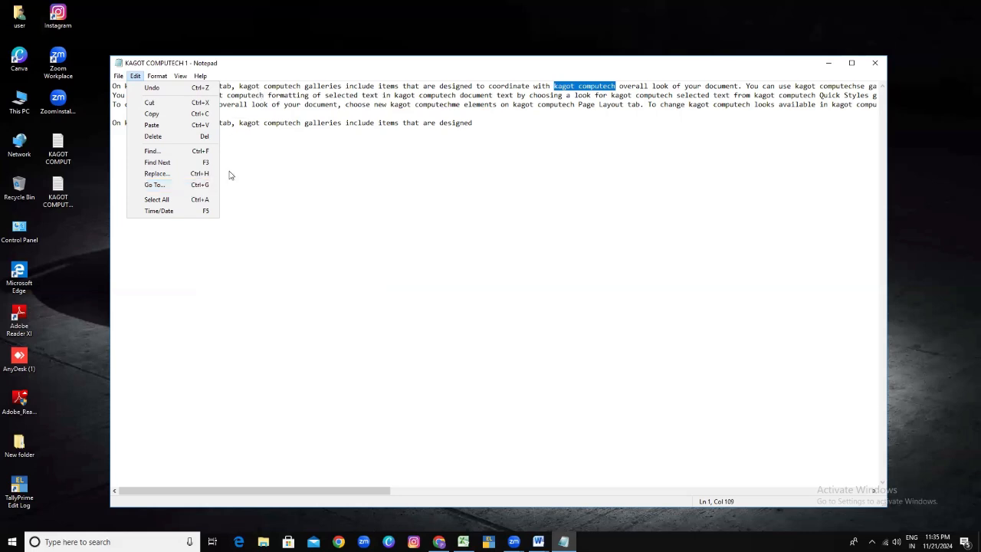
{"action": "left_click", "coordinate": [191, 189]}
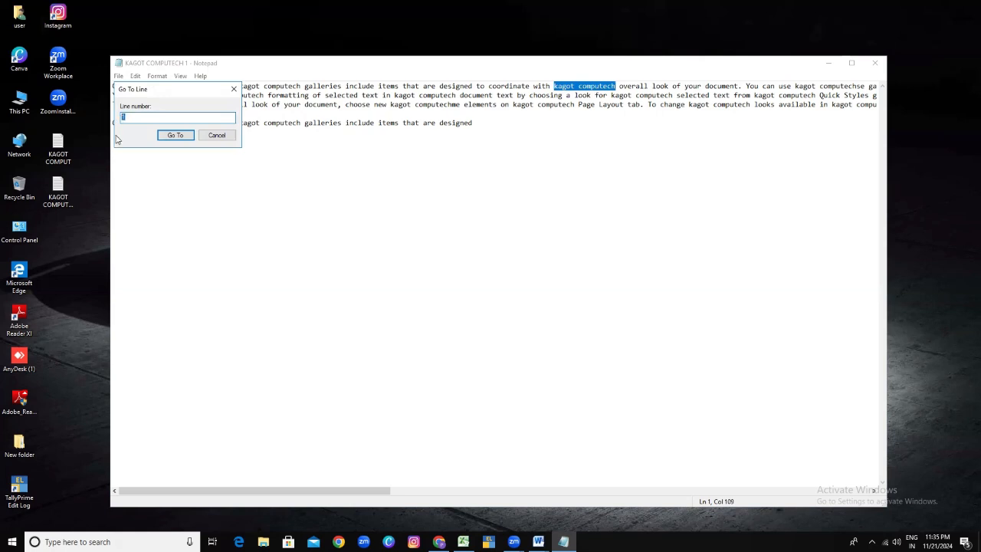
{"action": "type", "text": "3"}
{"action": "left_click", "coordinate": [176, 136]}
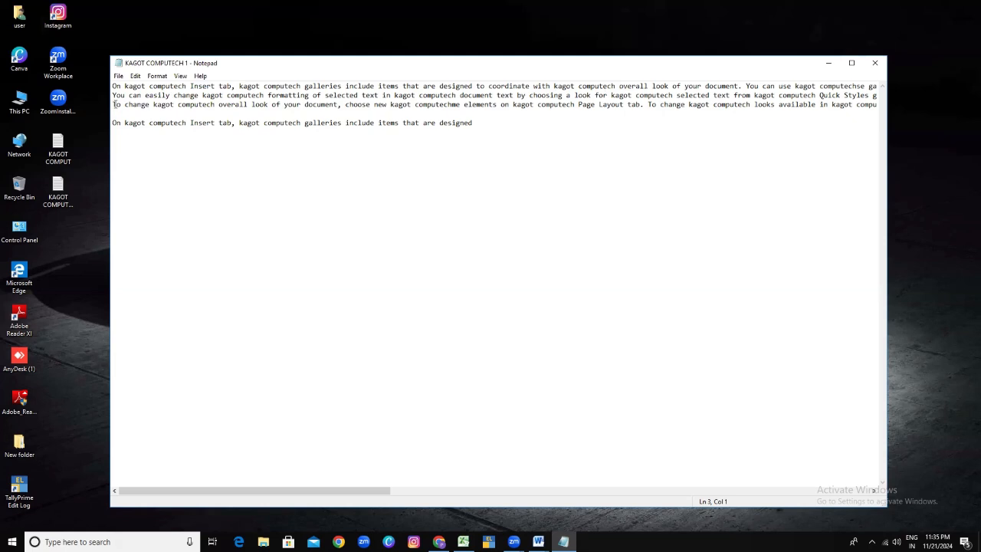
Select all text in the document, then highlight only the start of the first line through "items that are" and clear the selection
{"action": "left_click", "coordinate": [135, 76]}
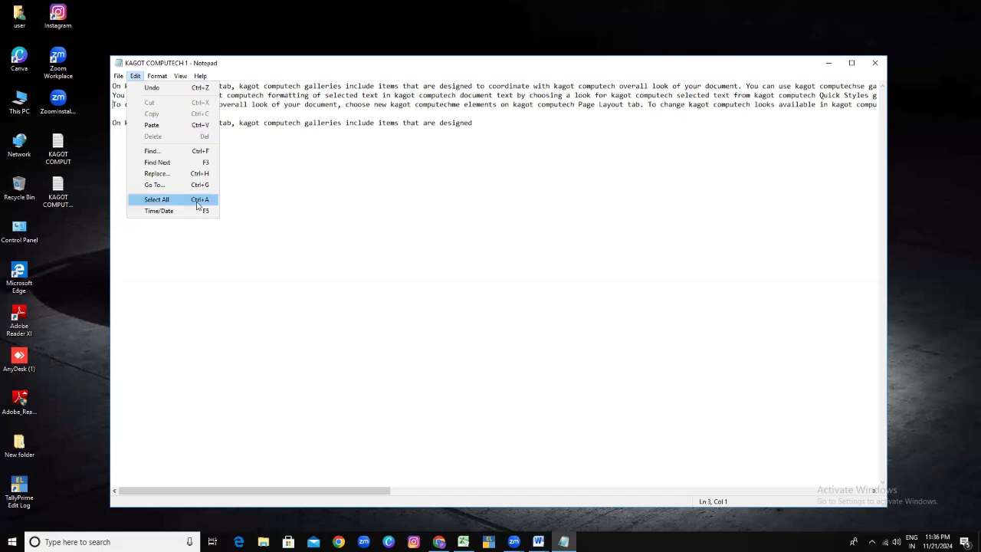
{"action": "left_click", "coordinate": [260, 197]}
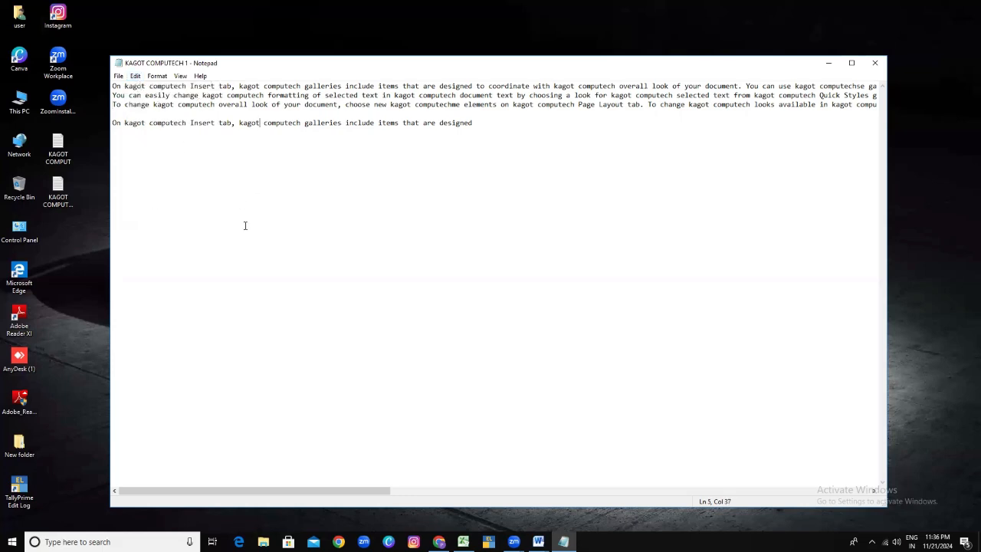
{"action": "key", "text": "ctrl+a"}
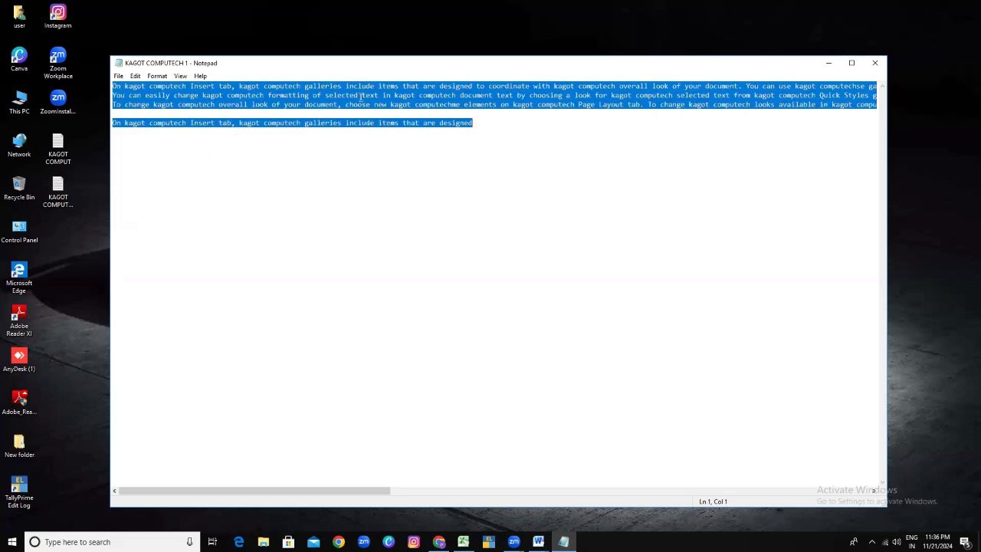
{"action": "left_click", "coordinate": [348, 161]}
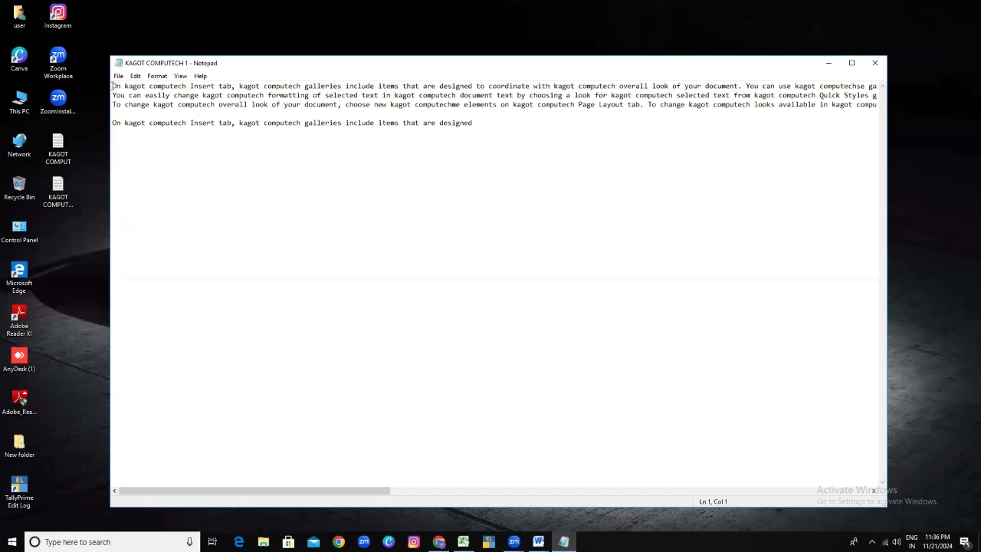
{"action": "left_click_drag", "start_coordinate": [113, 86], "coordinate": [438, 85]}
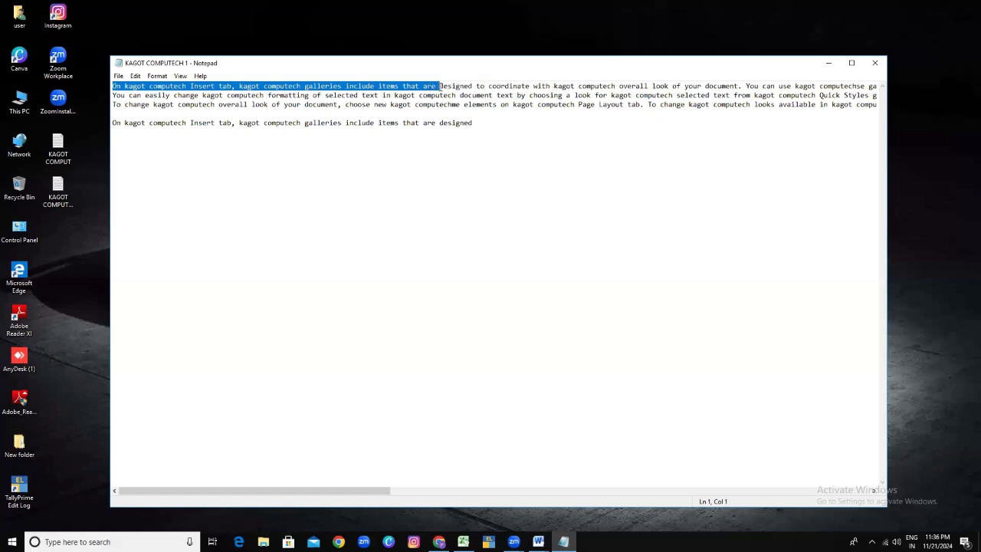
{"action": "left_click", "coordinate": [469, 189]}
Insert the current time and date after "designed" at the end of the last line, and highlight the inserted stamp
{"action": "left_click", "coordinate": [136, 77]}
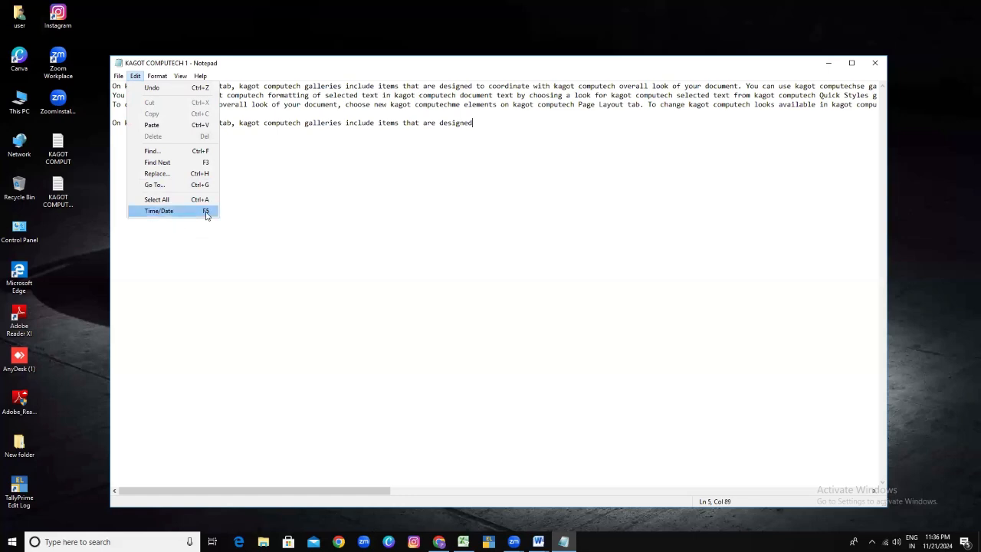
{"action": "left_click", "coordinate": [271, 217]}
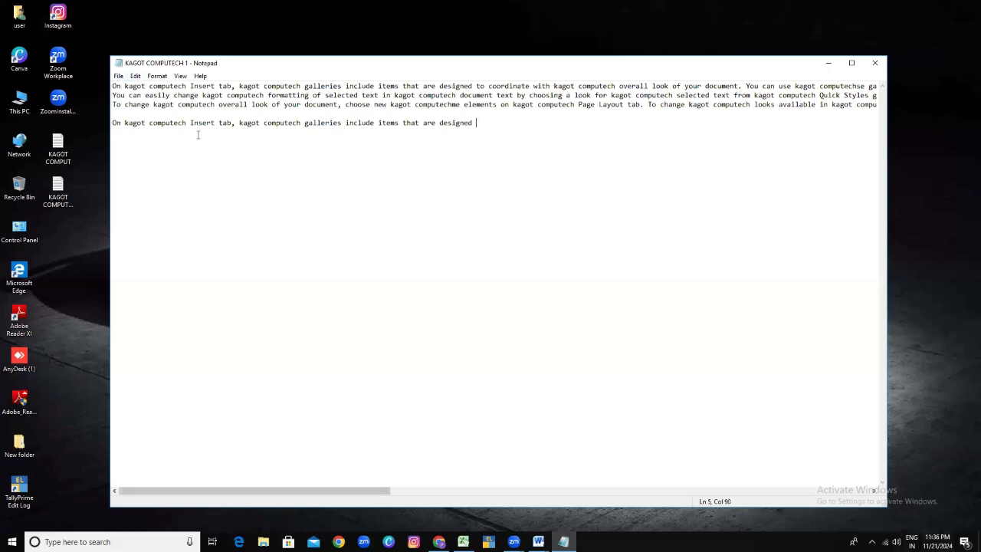
{"action": "left_click", "coordinate": [135, 76]}
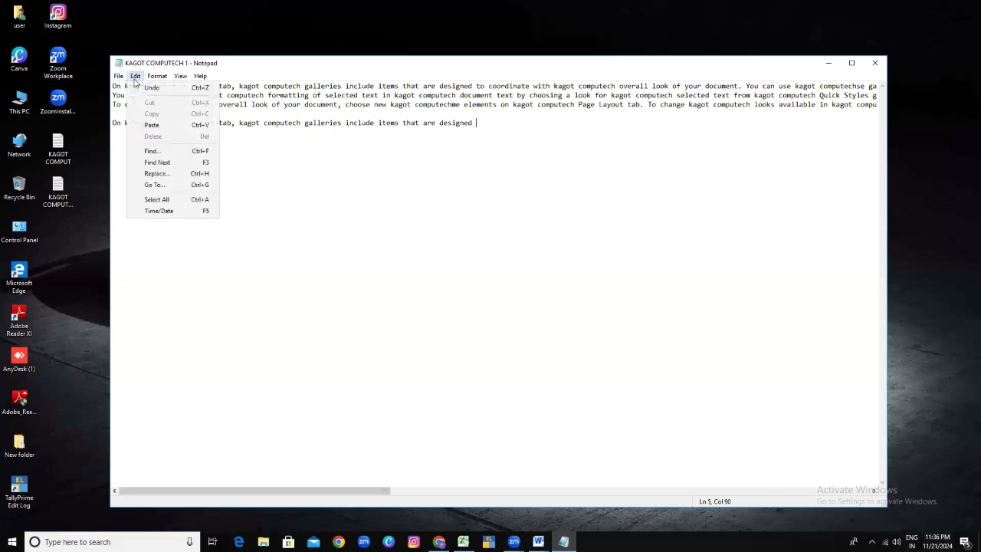
{"action": "left_click", "coordinate": [159, 212]}
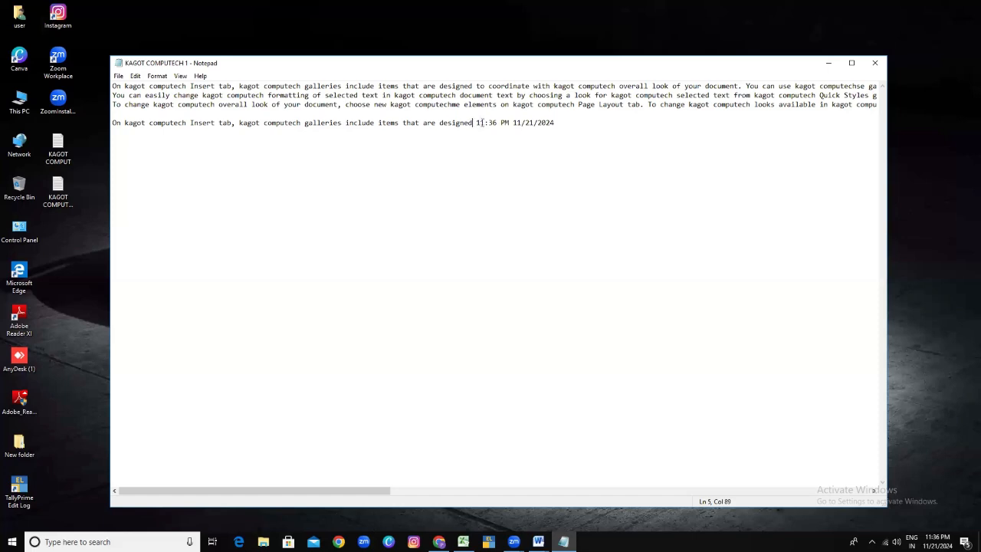
{"action": "left_click_drag", "start_coordinate": [473, 123], "coordinate": [554, 123]}
{"action": "left_click_drag", "start_coordinate": [476, 123], "coordinate": [557, 122]}
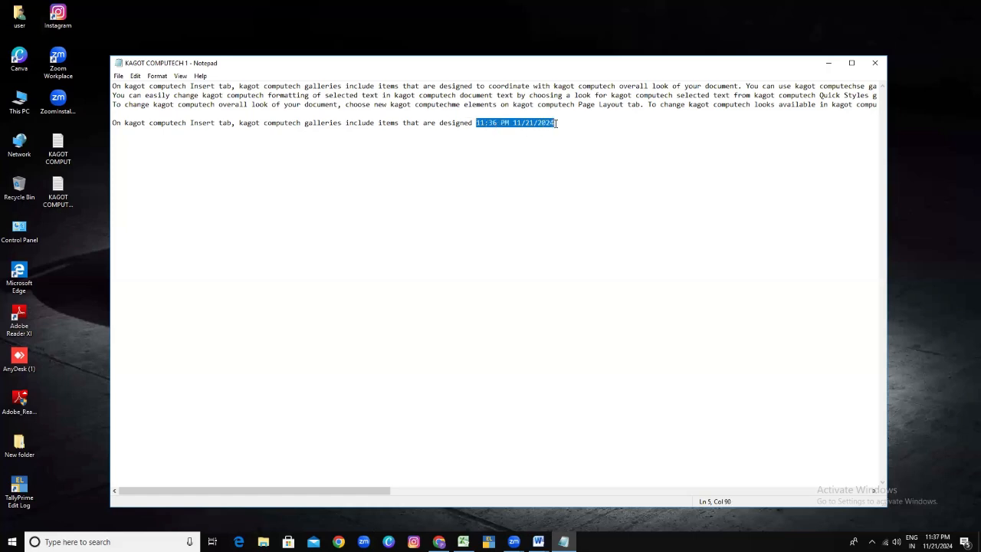
{"action": "left_click", "coordinate": [488, 147]}
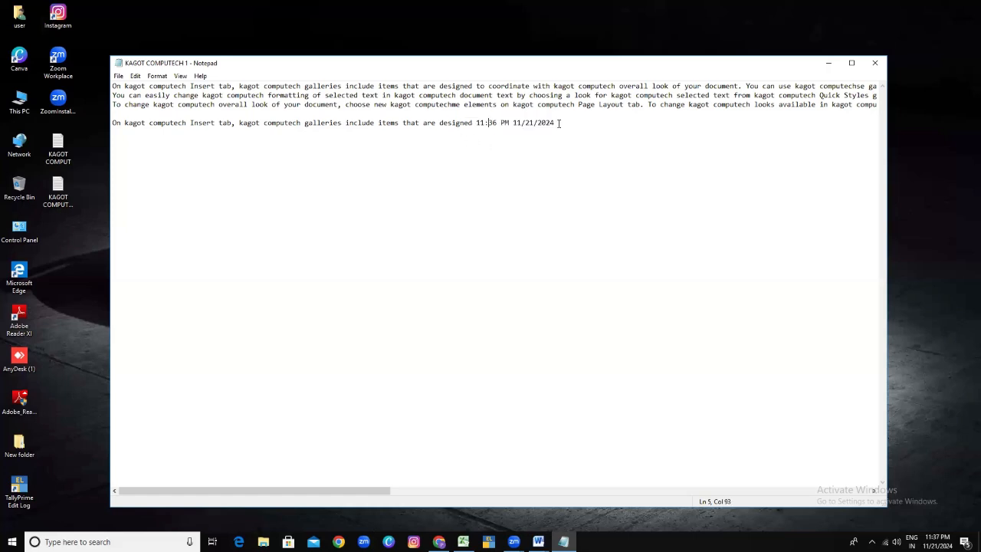
Insert the current time and date inside the second "kagot" of the last line, after "ka", and highlight the inserted stamp
{"action": "left_click", "coordinate": [134, 123]}
{"action": "left_click", "coordinate": [148, 124]}
{"action": "left_click", "coordinate": [135, 76]}
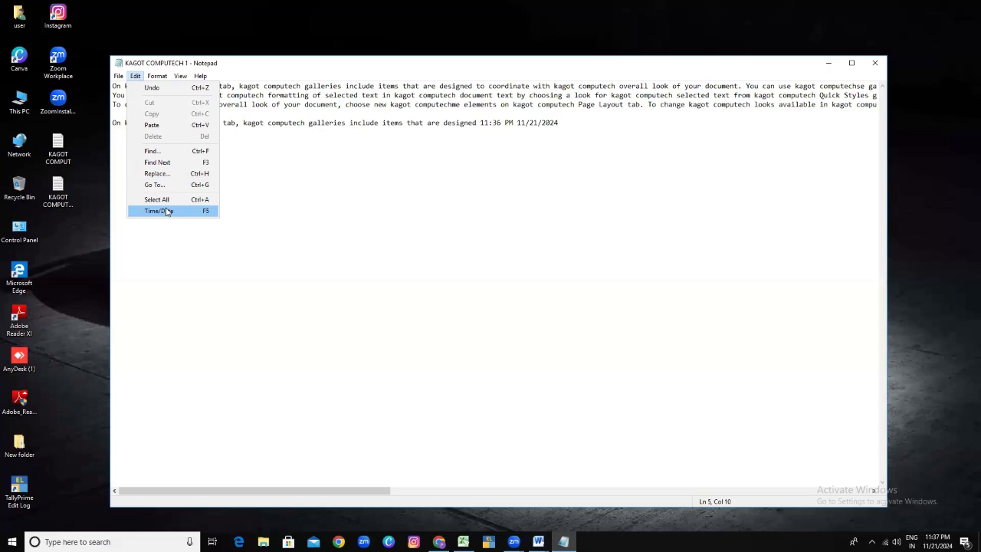
{"action": "left_click", "coordinate": [248, 190]}
{"action": "key", "text": "F5"}
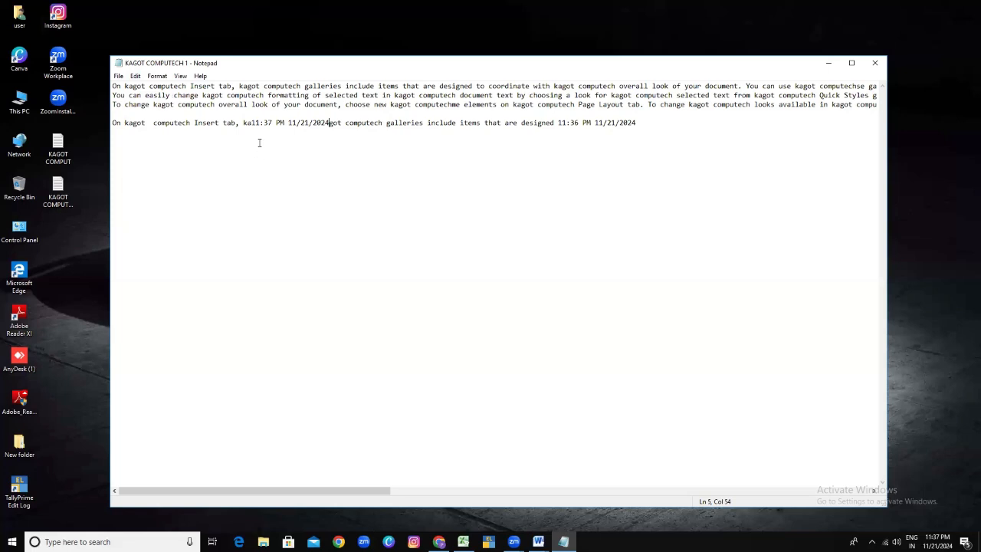
{"action": "left_click_drag", "start_coordinate": [264, 122], "coordinate": [331, 123]}
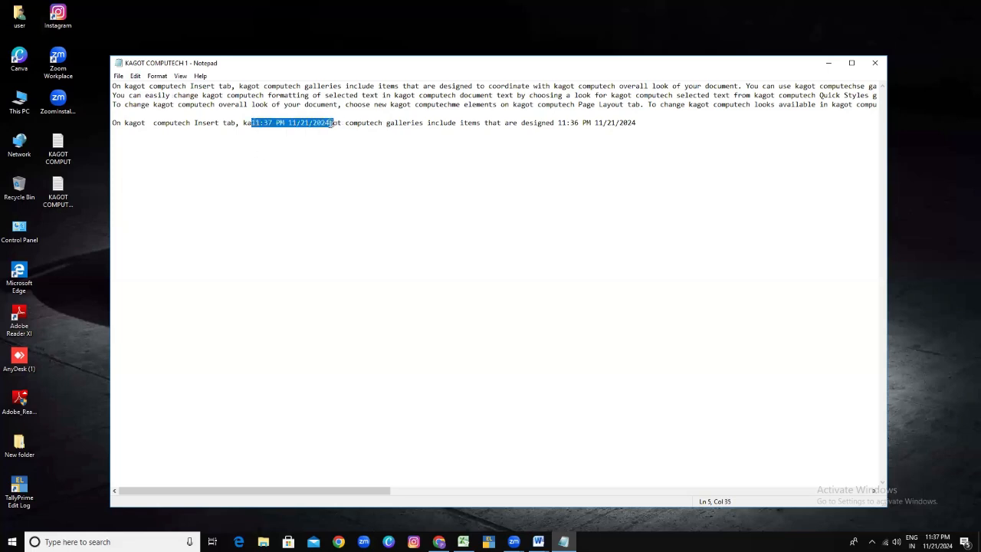
{"action": "left_click", "coordinate": [323, 181]}
{"action": "left_click", "coordinate": [118, 76]}
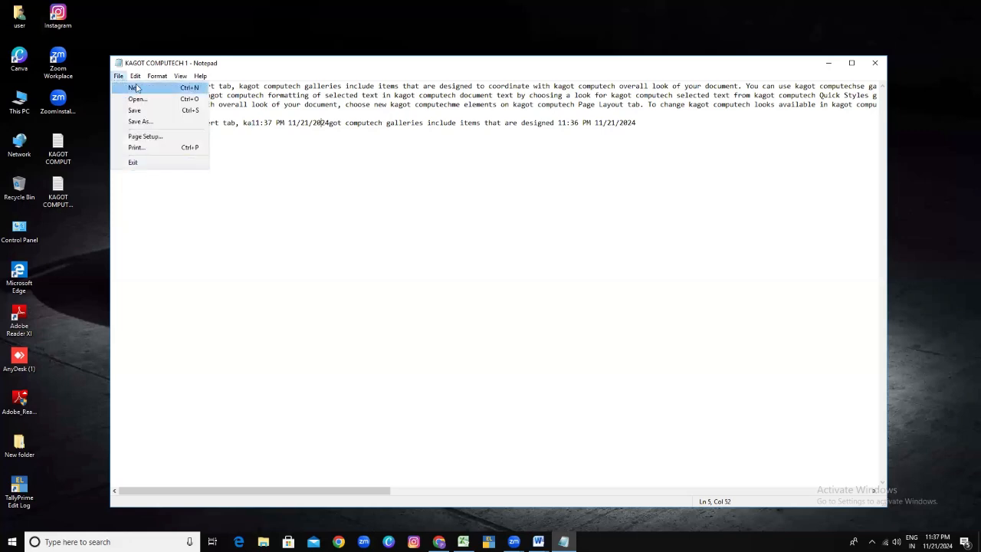
{"action": "left_click", "coordinate": [136, 77]}
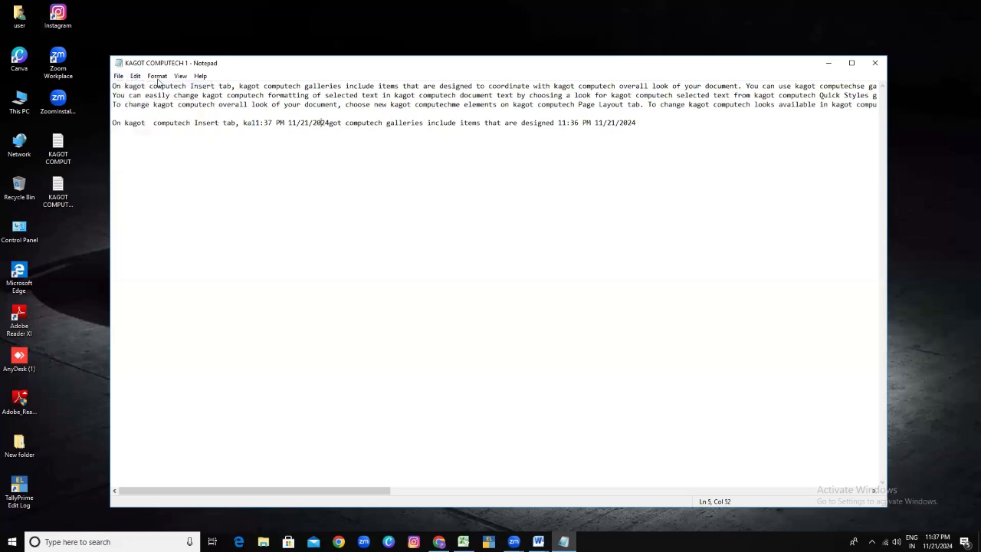
{"action": "left_click", "coordinate": [157, 76]}
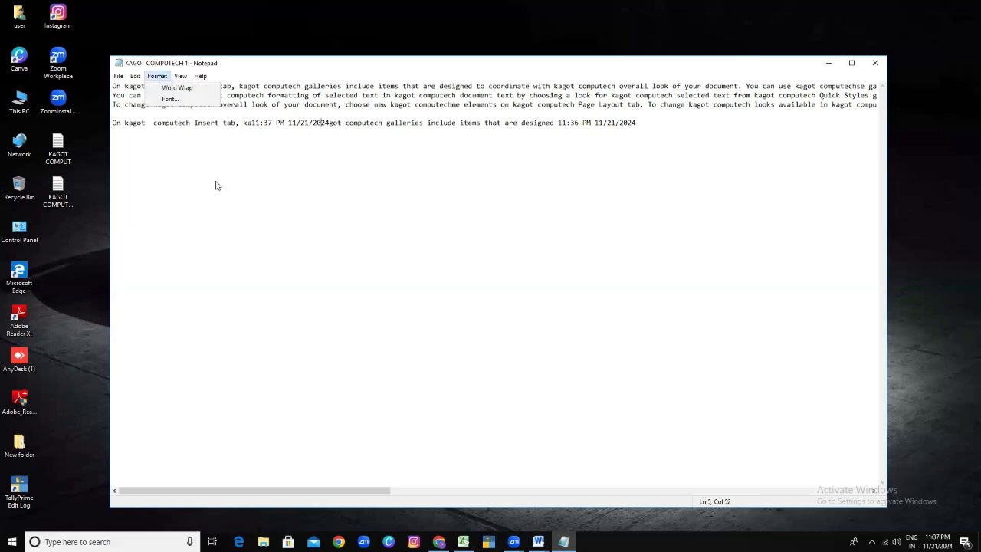
{"action": "left_click", "coordinate": [394, 284]}
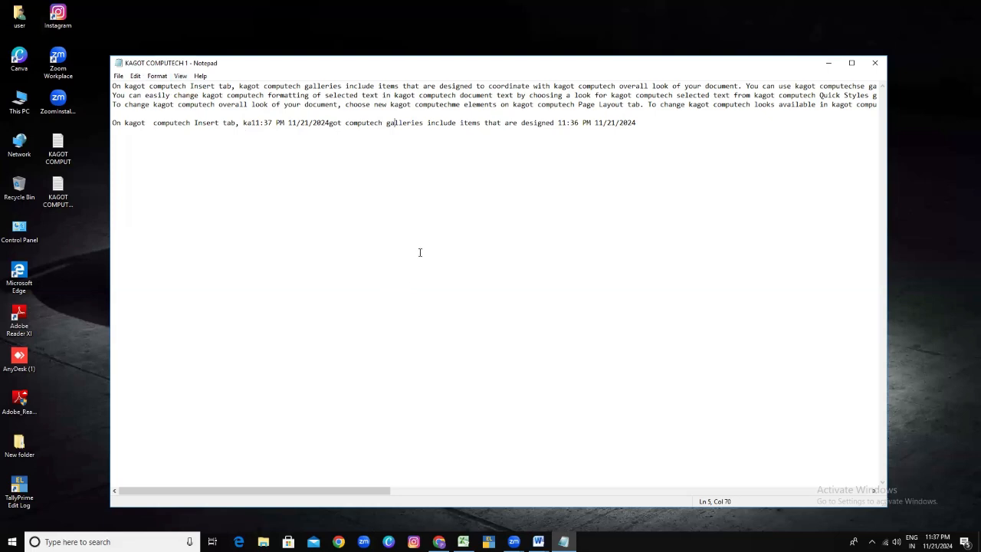
{"action": "left_click", "coordinate": [158, 80]}
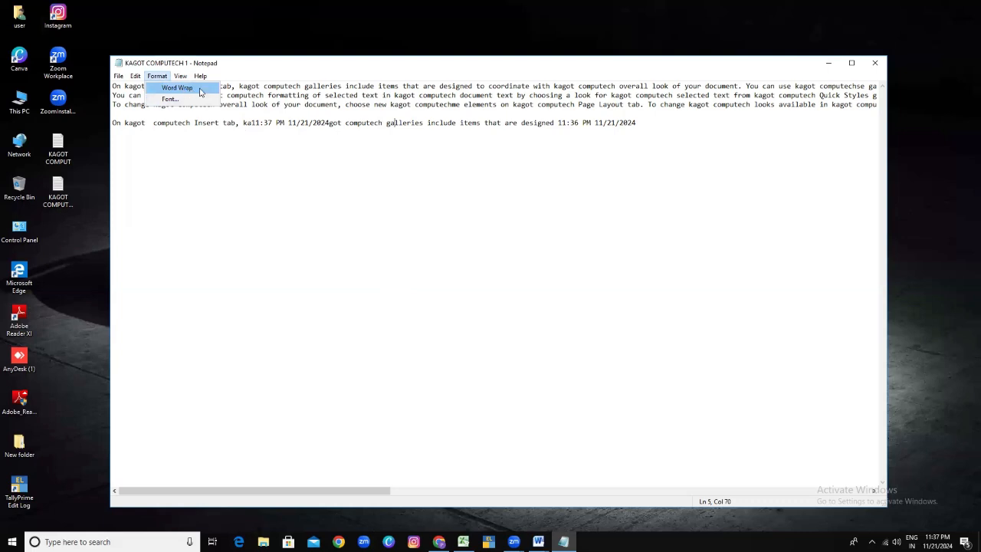
{"action": "left_click", "coordinate": [248, 161]}
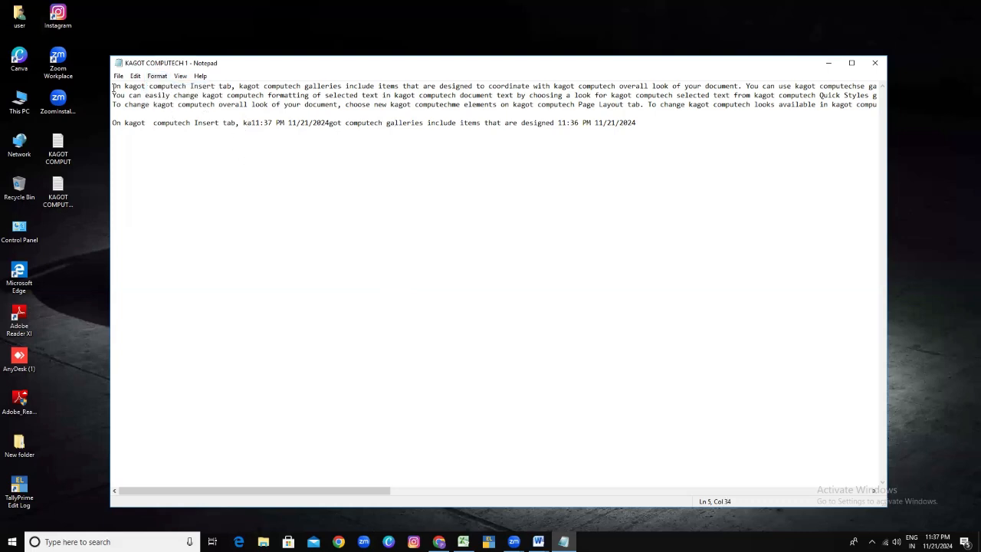
Turn Word Wrap on for the document, and turn it back off
{"action": "left_click", "coordinate": [113, 87]}
{"action": "left_click_drag", "start_coordinate": [346, 490], "coordinate": [781, 498]}
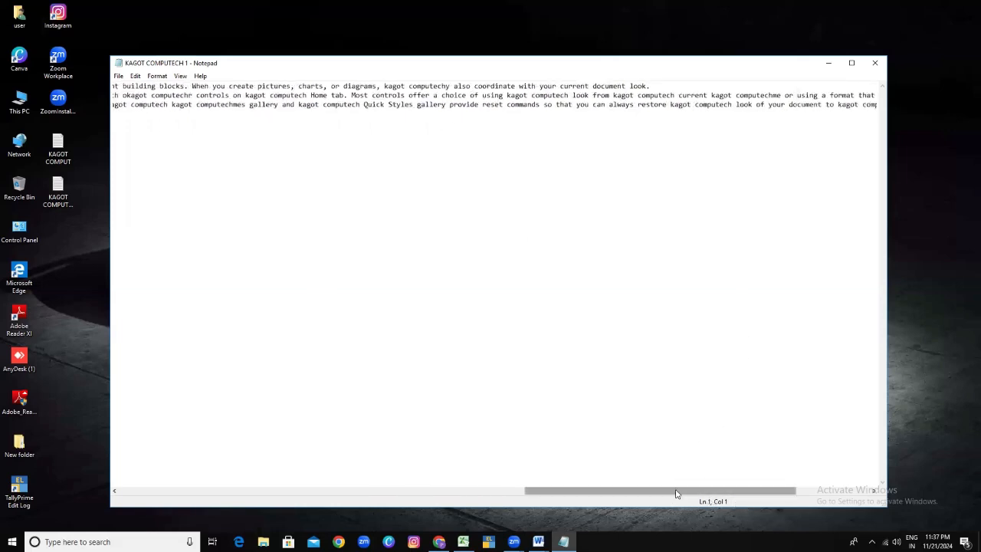
{"action": "left_click_drag", "start_coordinate": [674, 491], "coordinate": [222, 479]}
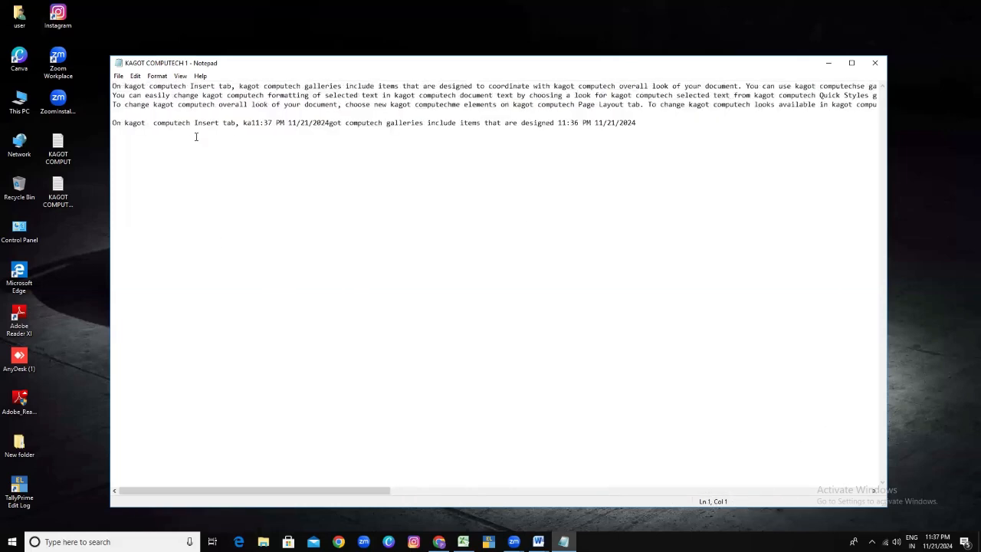
{"action": "left_click", "coordinate": [162, 76]}
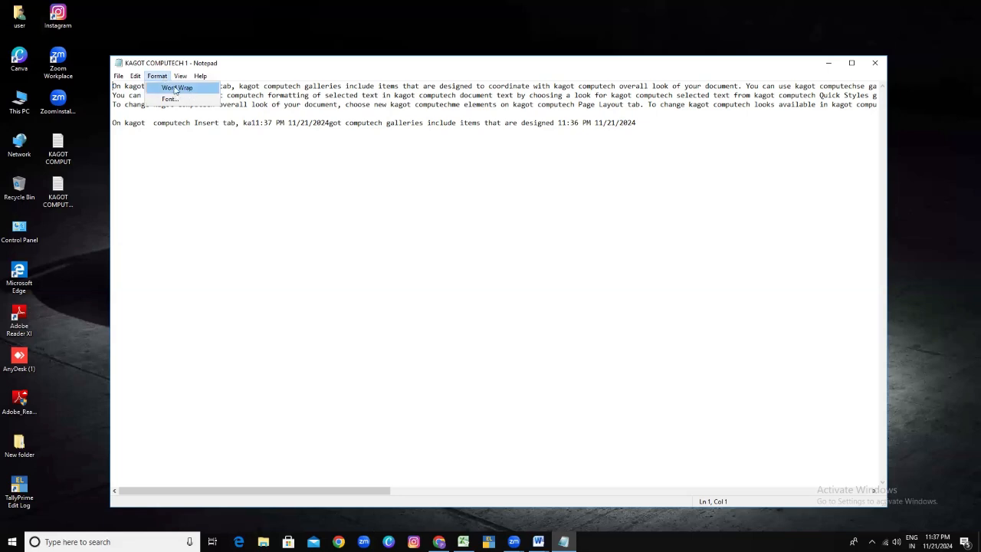
{"action": "left_click", "coordinate": [160, 88]}
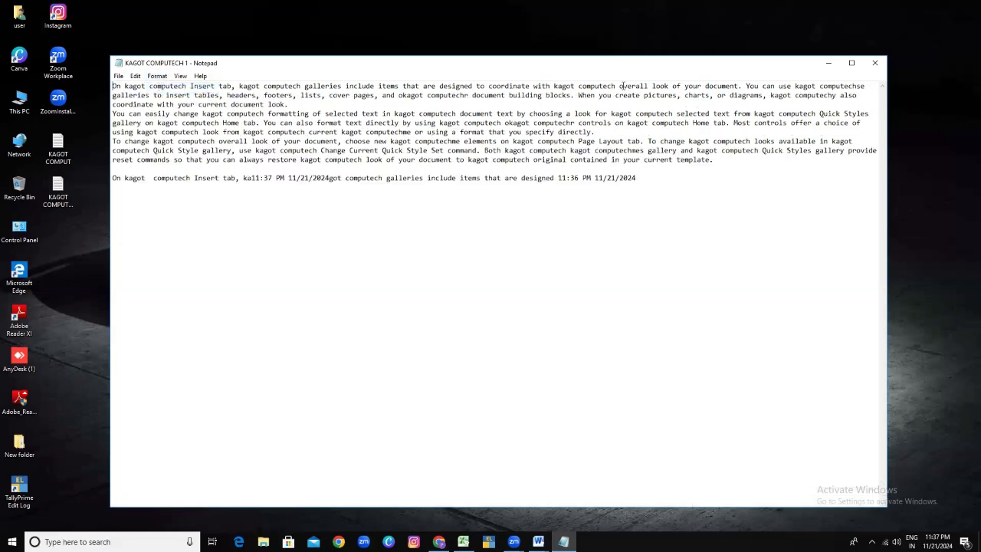
{"action": "left_click", "coordinate": [156, 76]}
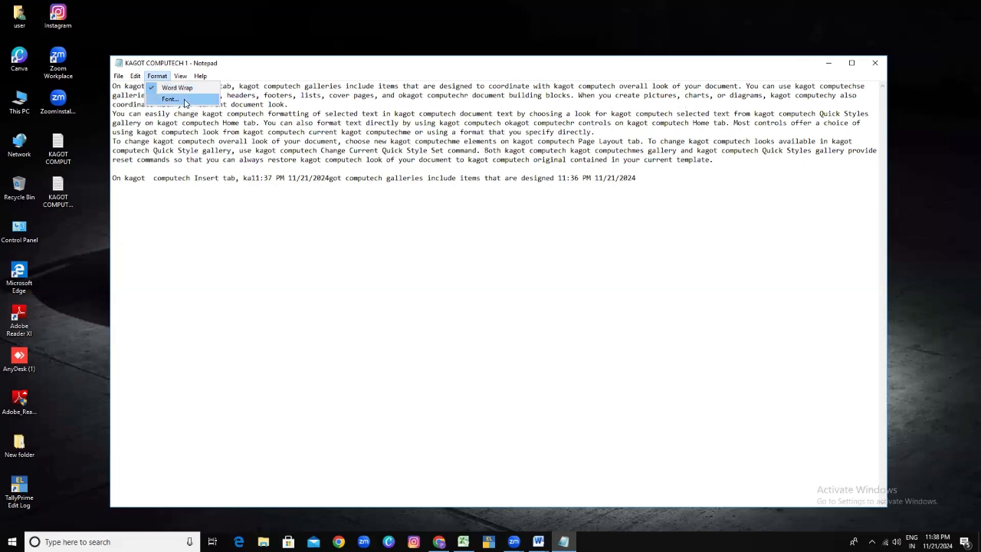
{"action": "left_click", "coordinate": [156, 88]}
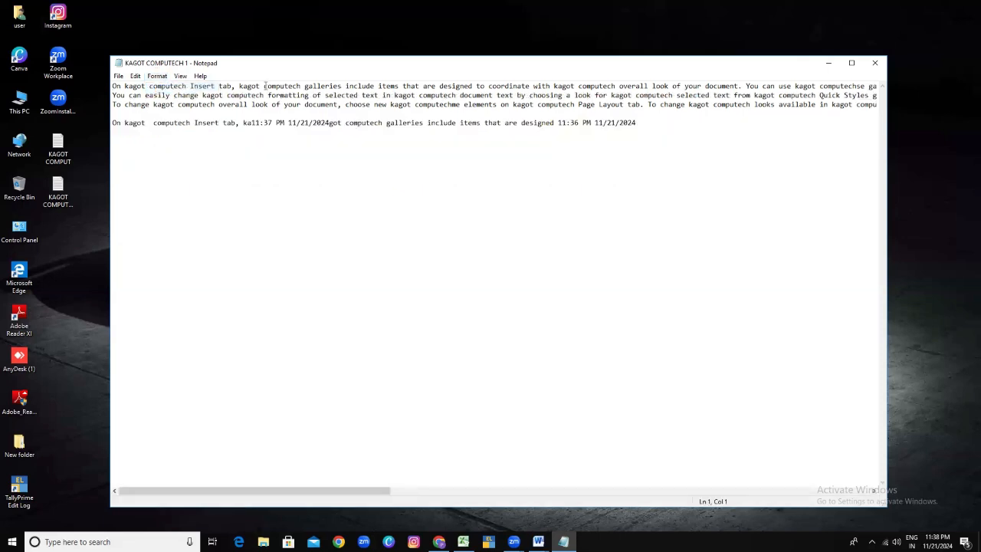
Extend the last line past the window's width with random filler text, beginning with "sffdjiodfa ufuiosda hfshfnd"
{"action": "left_click_drag", "start_coordinate": [367, 493], "coordinate": [391, 495]}
{"action": "left_click", "coordinate": [670, 118]}
{"action": "type", "text": "sffdjiodfa ufuiosda hfshfnd hjkfhashdf jf"}
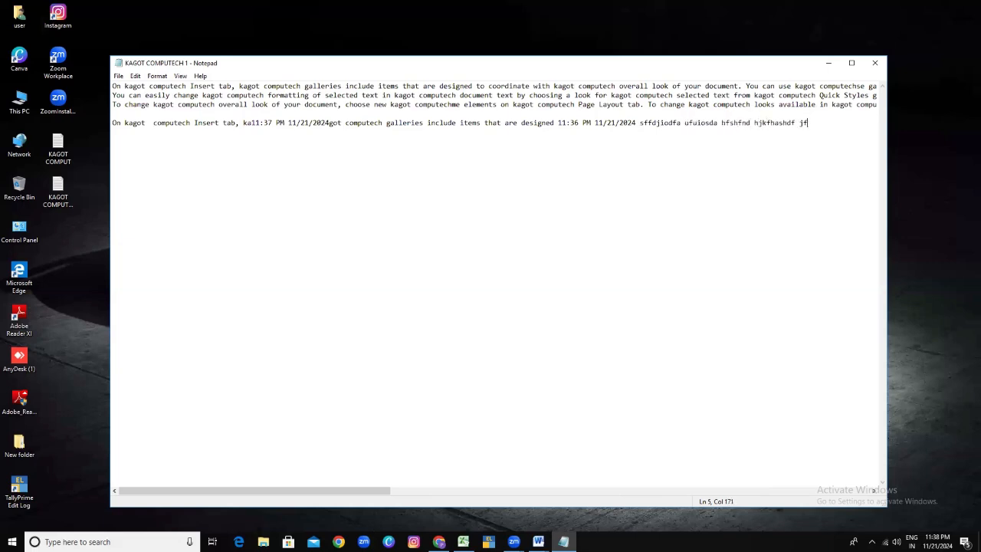
{"action": "type", "text": "hafuhfasdfauh ufafhdaoi"}
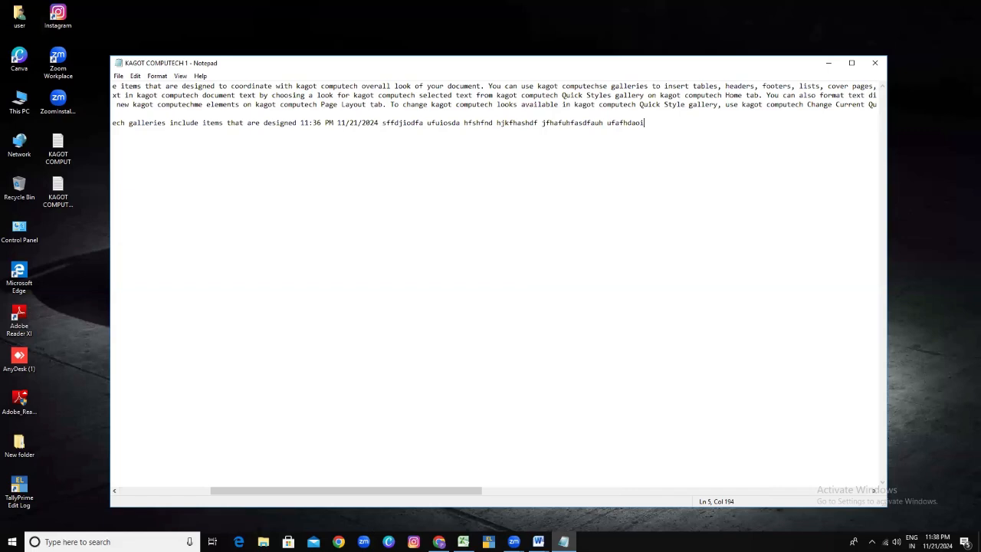
{"action": "type", "text": "oufhaoudfuafhahu huidfhaofh oahfuiad budfha "}
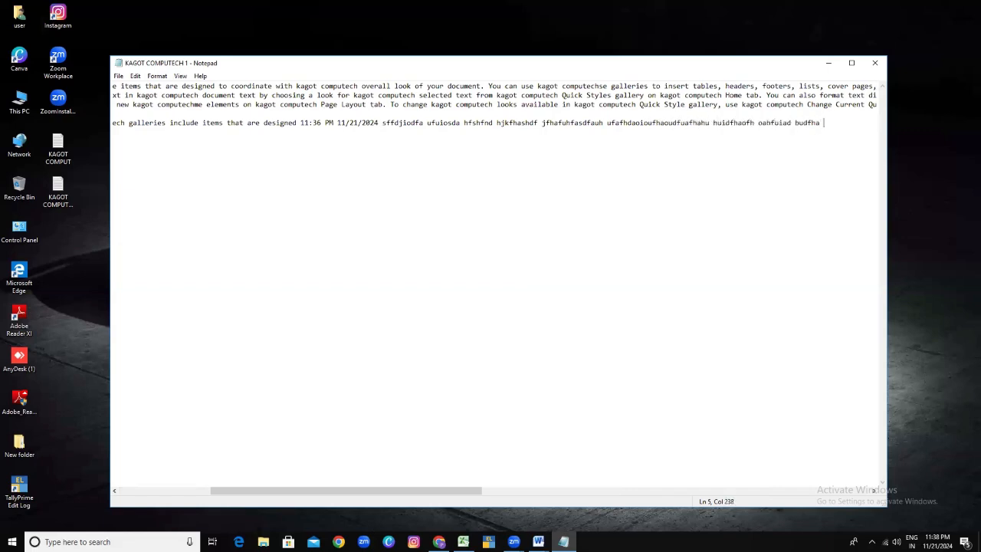
{"action": "type", "text": "hudfha7fhfas hu"}
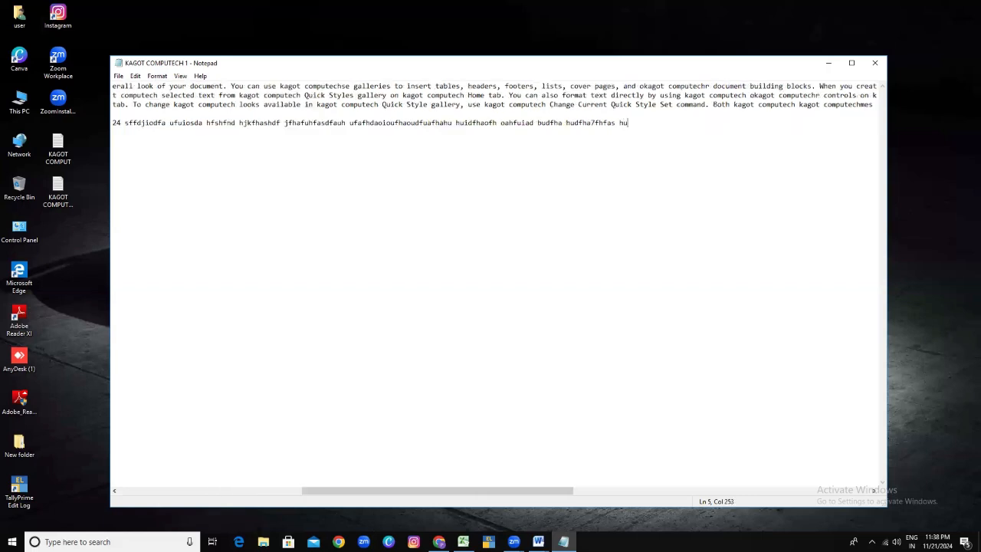
{"action": "type", "text": "fhao"}
Turn on Word Wrap for the document, and delete the entire last paragraph containing the filler text
{"action": "left_click", "coordinate": [157, 76]}
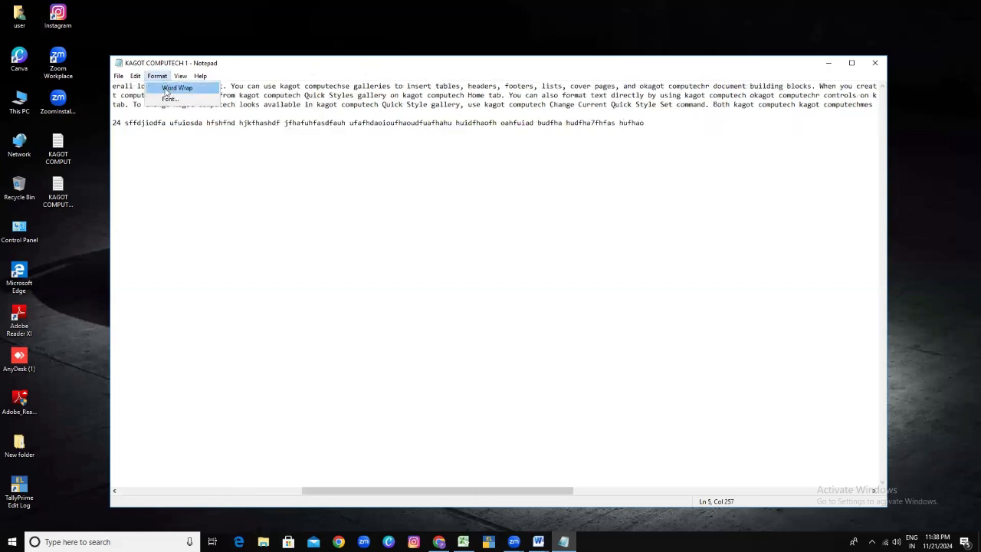
{"action": "left_click", "coordinate": [177, 89]}
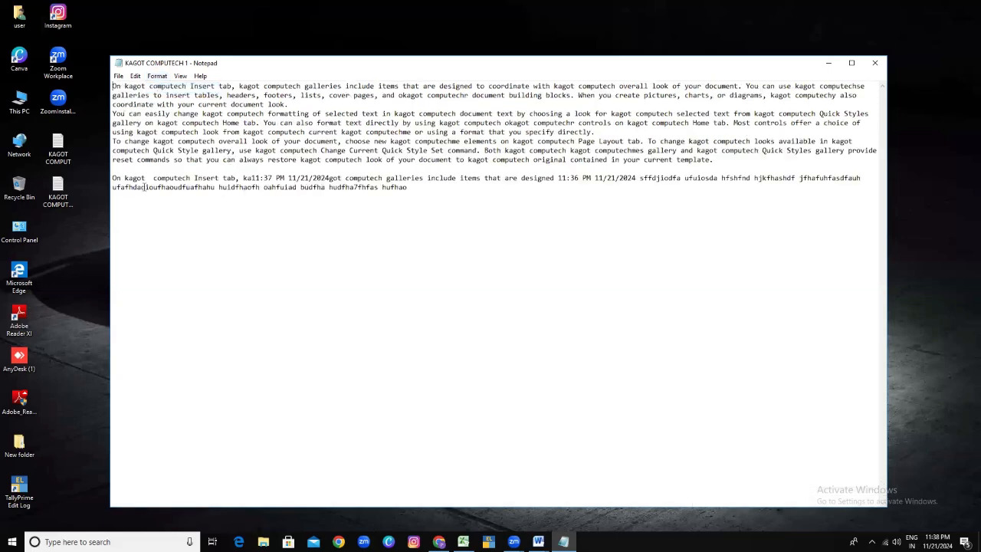
{"action": "left_click_drag", "start_coordinate": [114, 177], "coordinate": [423, 194]}
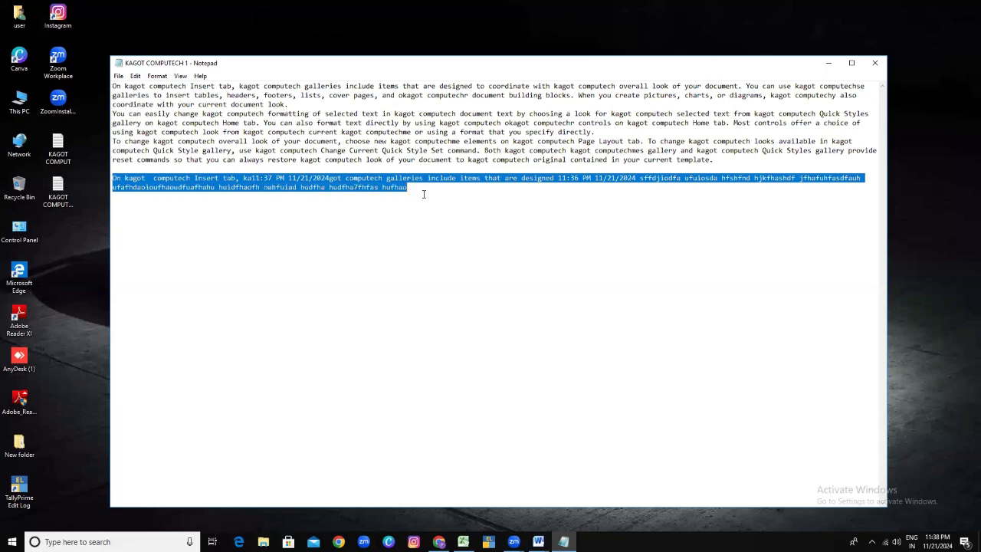
{"action": "key", "text": "Delete"}
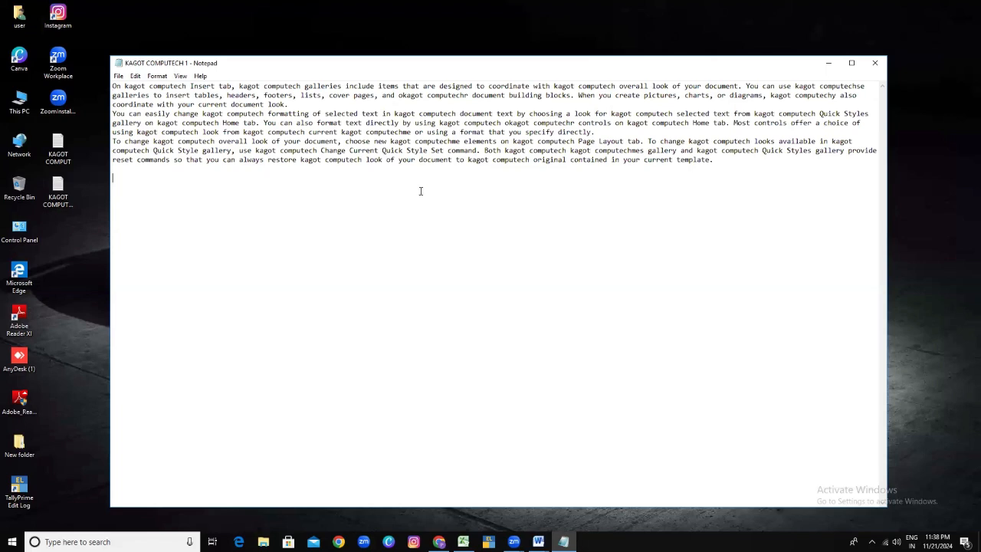
Open the document's font settings and choose the Arial font
{"action": "left_click", "coordinate": [156, 77]}
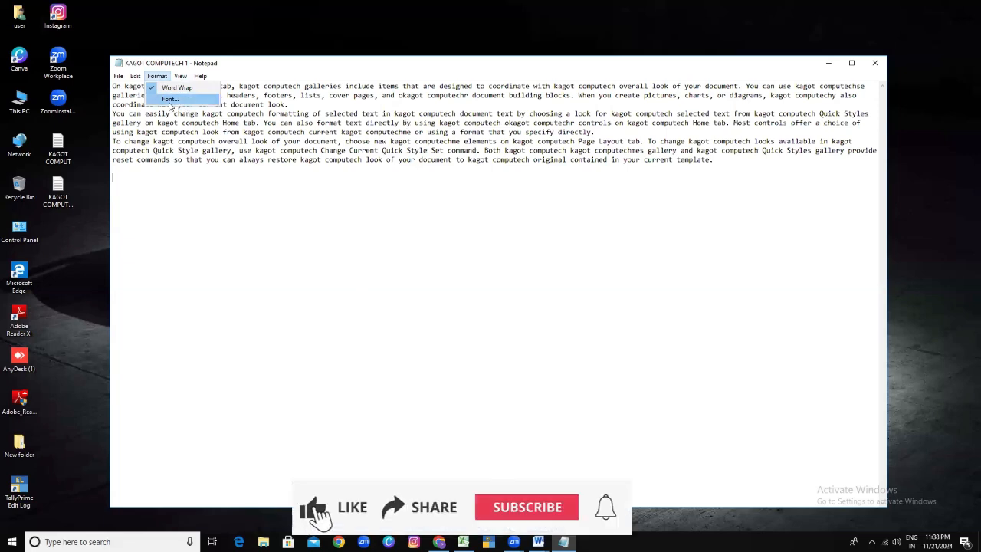
{"action": "left_click", "coordinate": [169, 100]}
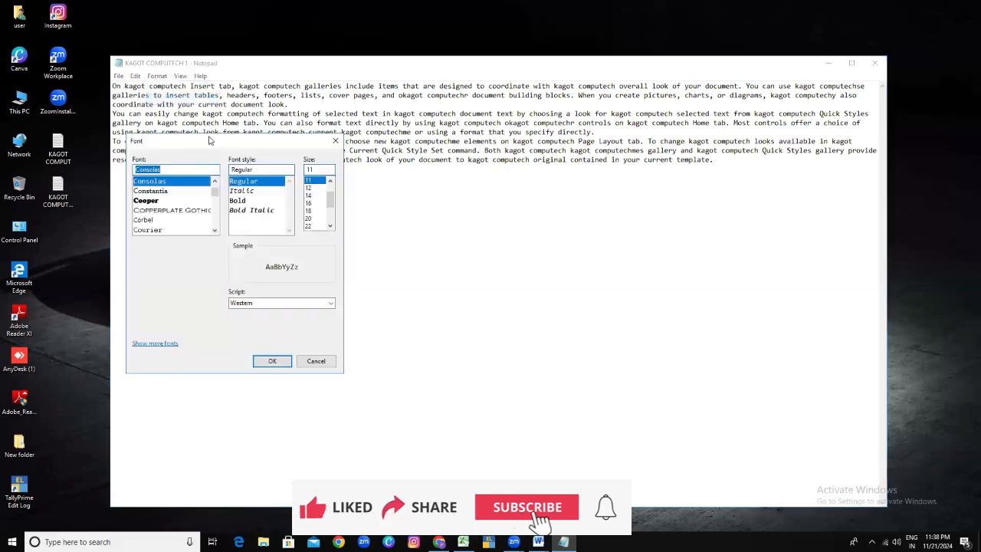
{"action": "left_click_drag", "start_coordinate": [214, 141], "coordinate": [498, 173]}
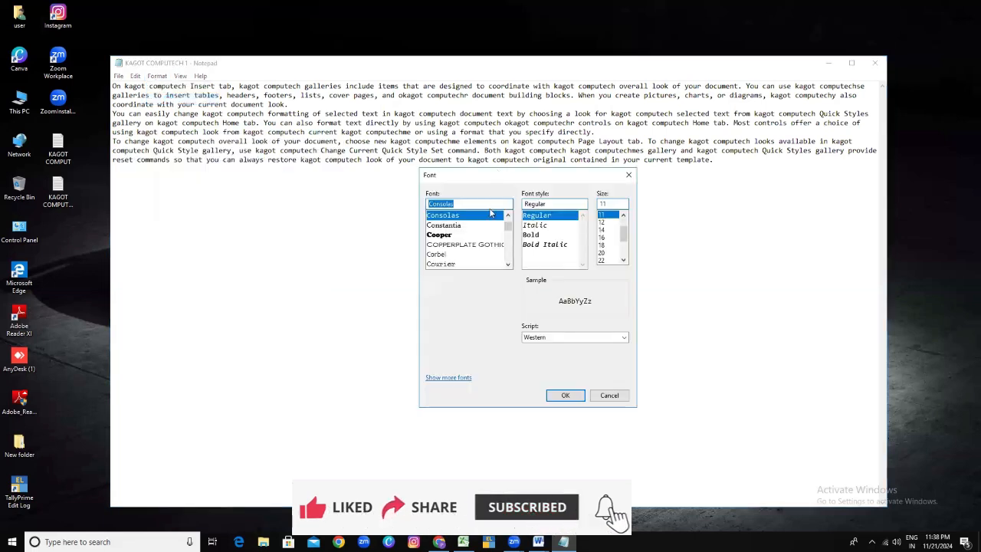
{"action": "left_click_drag", "start_coordinate": [506, 225], "coordinate": [507, 221]}
{"action": "left_click", "coordinate": [457, 236]}
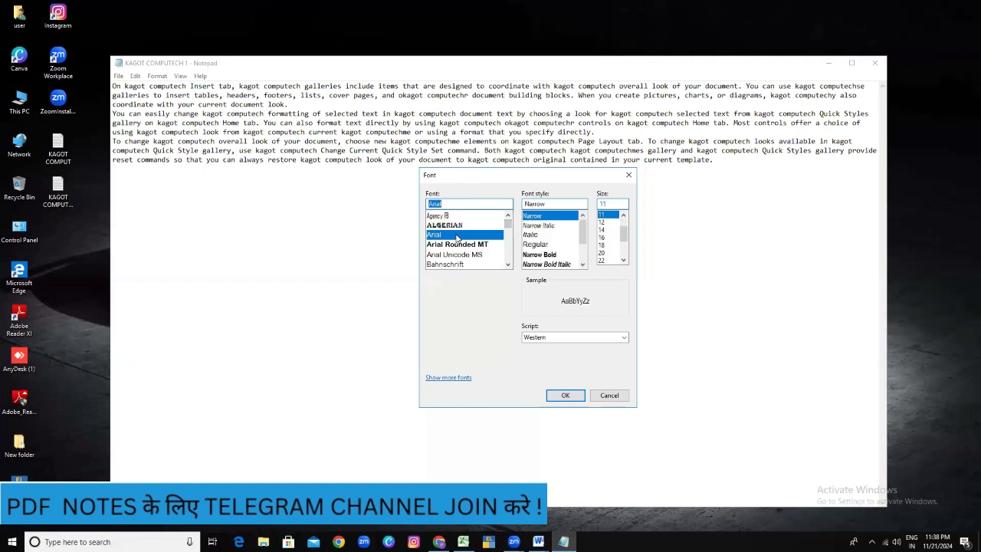
Browse the available fonts, preview Calibri, and choose Arial again
{"action": "scroll", "coordinate": [449, 243], "scroll_direction": "down", "scroll_amount": 6}
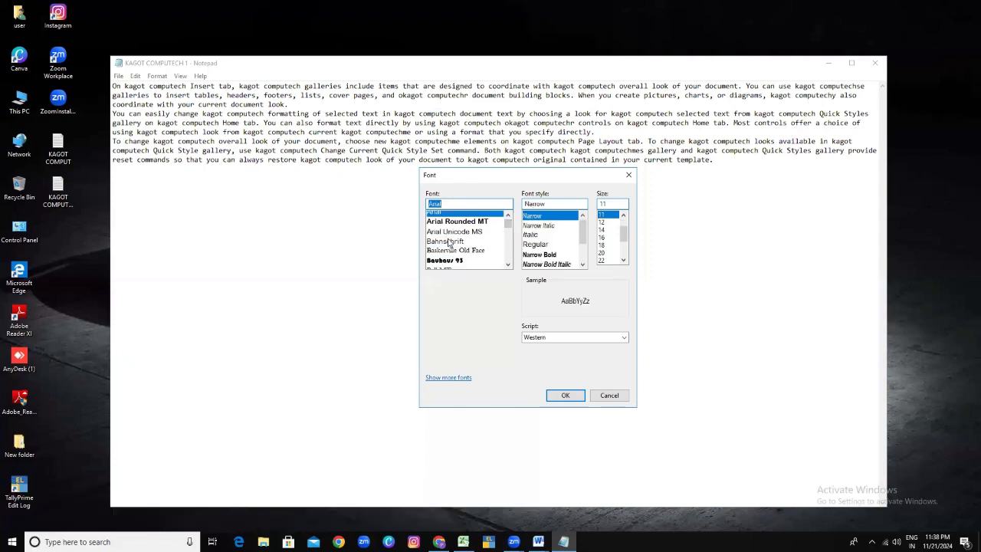
{"action": "scroll", "coordinate": [448, 241], "scroll_direction": "up", "scroll_amount": 1}
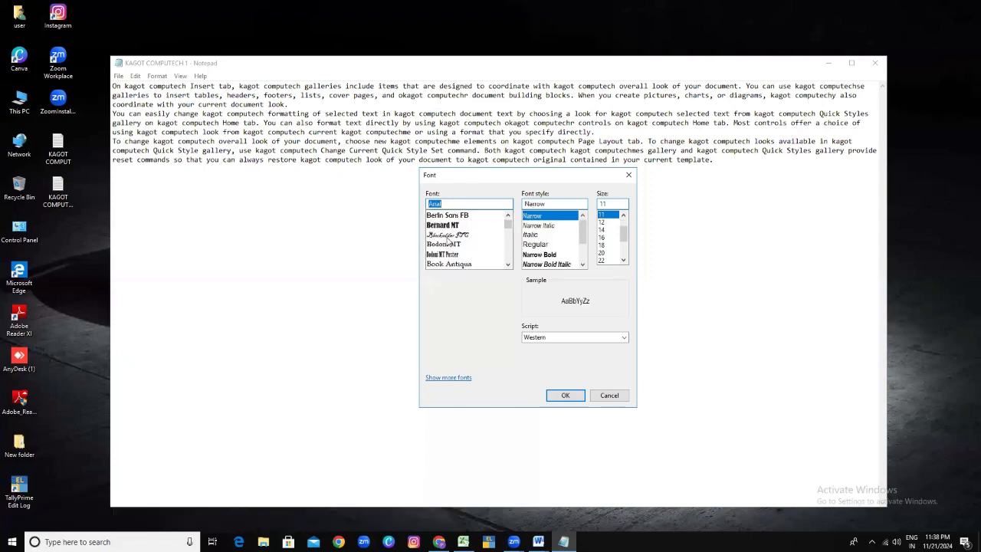
{"action": "scroll", "coordinate": [447, 241], "scroll_direction": "down", "scroll_amount": 5}
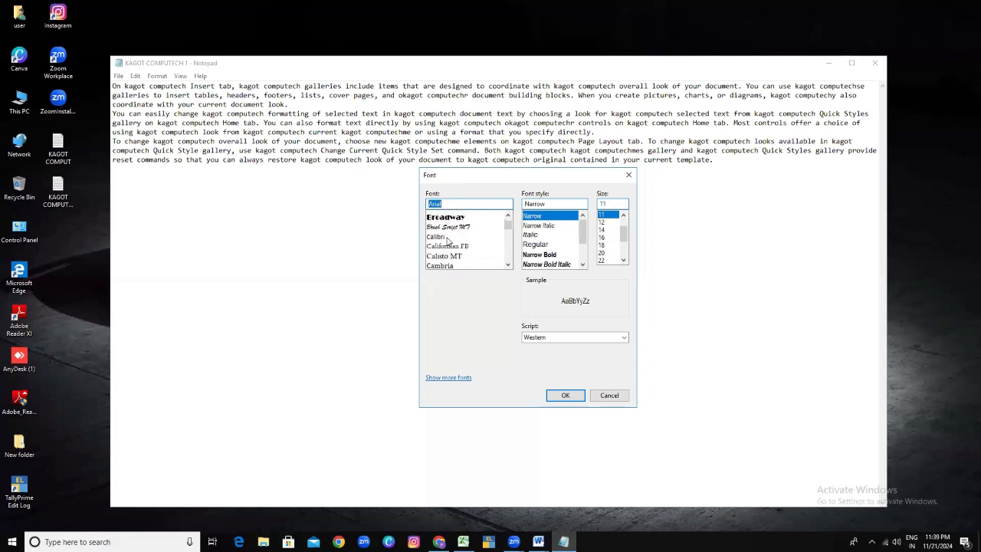
{"action": "left_click", "coordinate": [445, 216]}
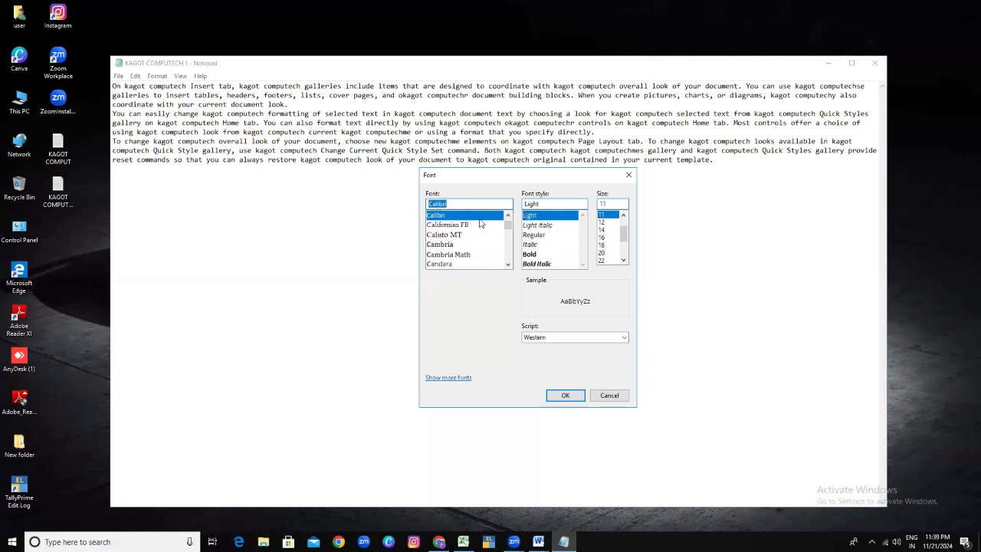
{"action": "scroll", "coordinate": [452, 239], "scroll_direction": "up", "scroll_amount": 10}
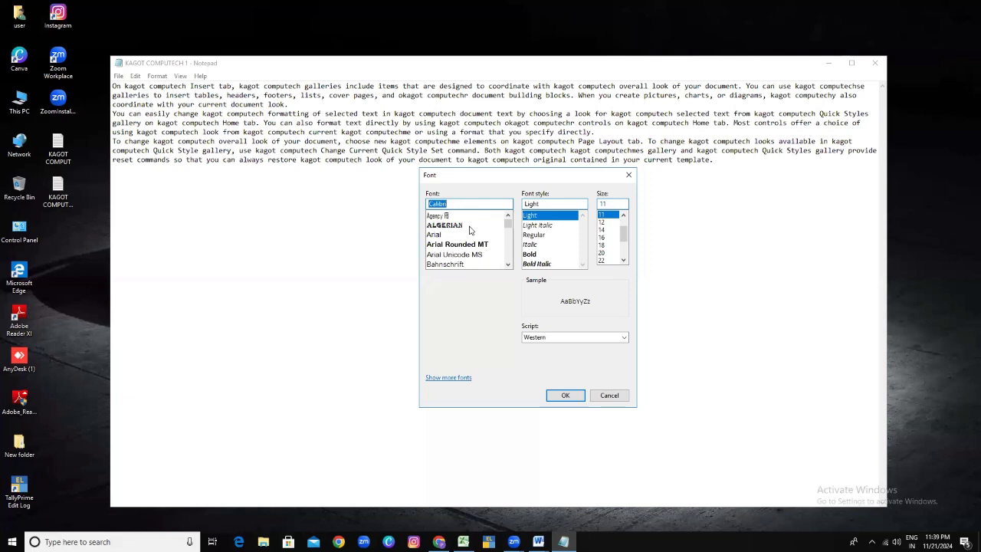
{"action": "left_click", "coordinate": [447, 234]}
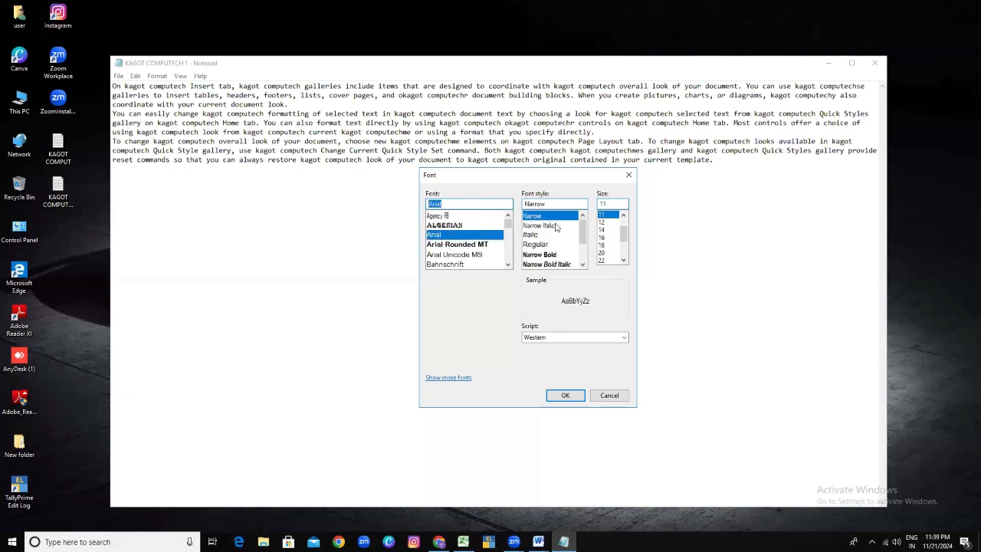
Preview the Arial styles Narrow Italic, Italic, Regular, Narrow Bold, Narrow Bold Italic, Bold and Bold Italic in the sample
{"action": "left_click", "coordinate": [540, 226]}
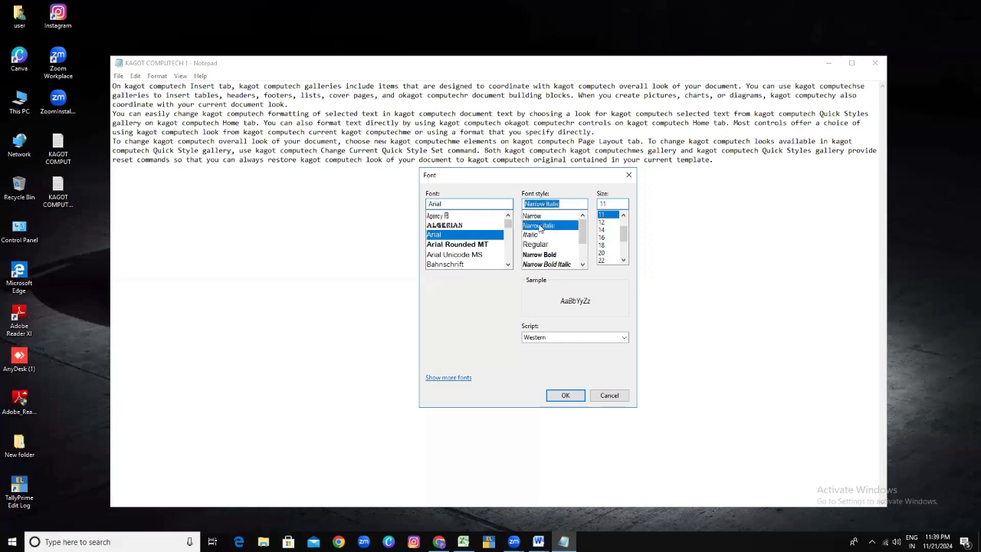
{"action": "left_click", "coordinate": [544, 236]}
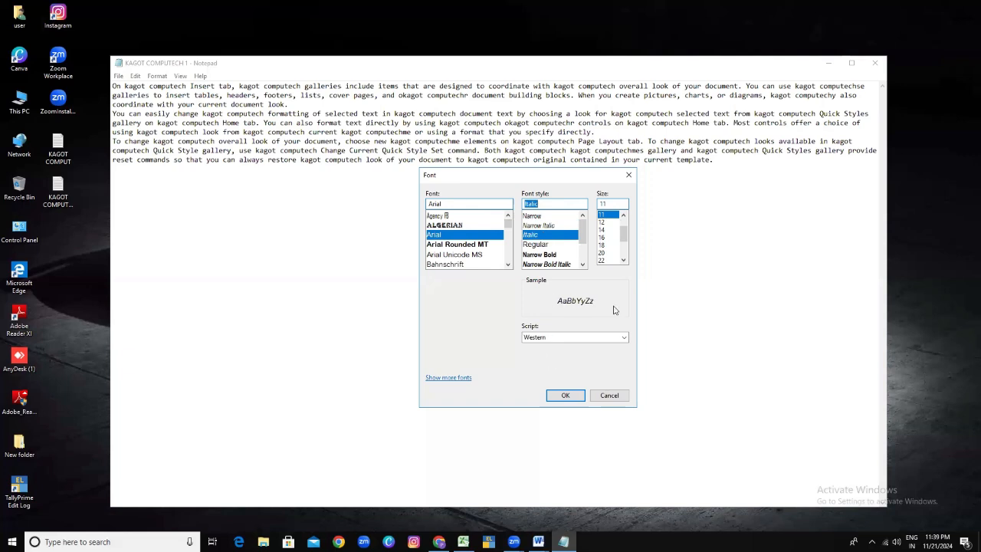
{"action": "left_click", "coordinate": [550, 245]}
{"action": "scroll", "coordinate": [550, 258], "scroll_direction": "down", "scroll_amount": 1}
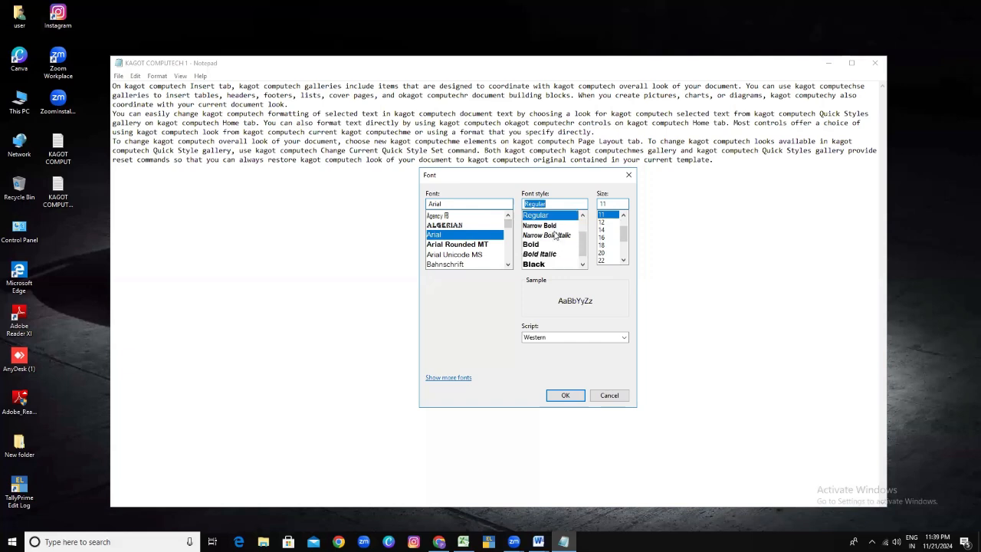
{"action": "left_click", "coordinate": [553, 226]}
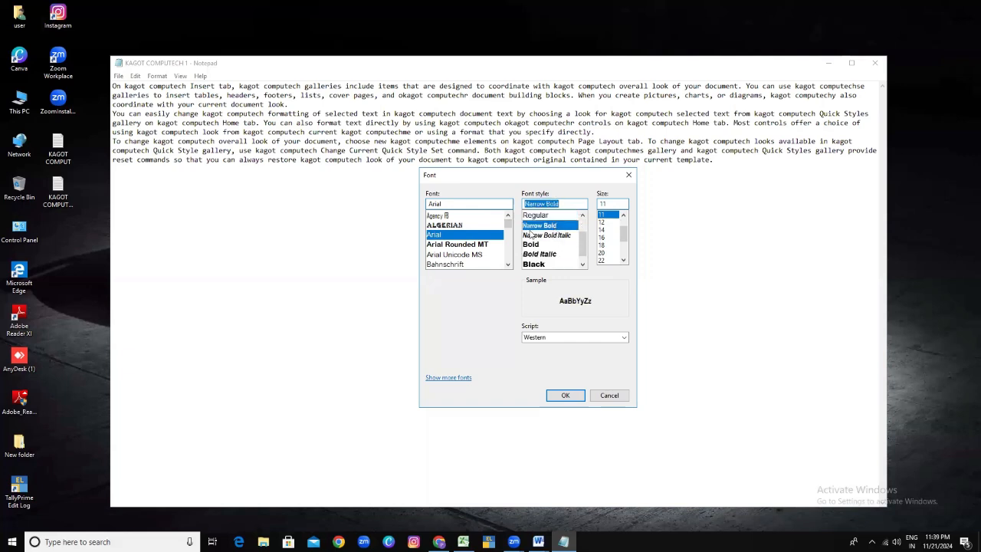
{"action": "left_click", "coordinate": [559, 239]}
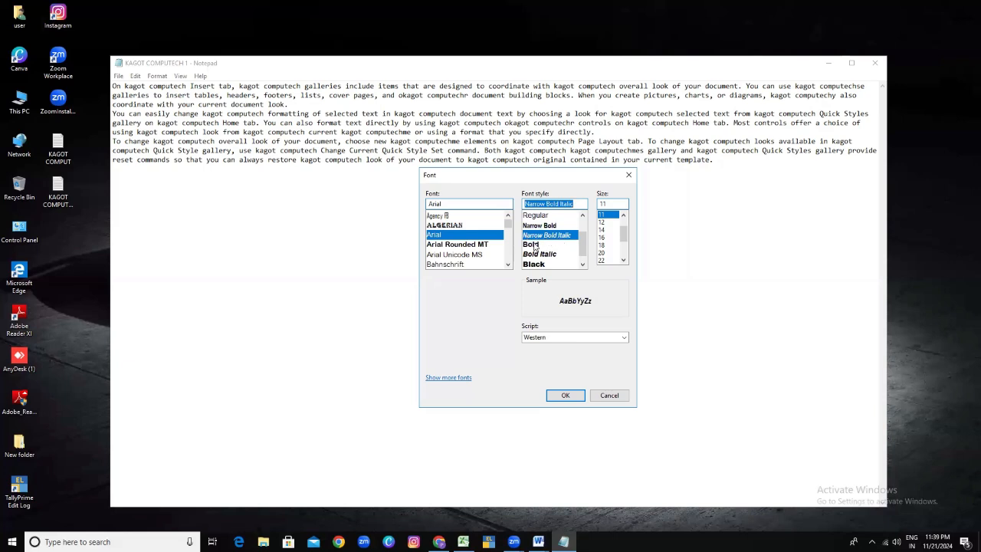
{"action": "left_click", "coordinate": [535, 245]}
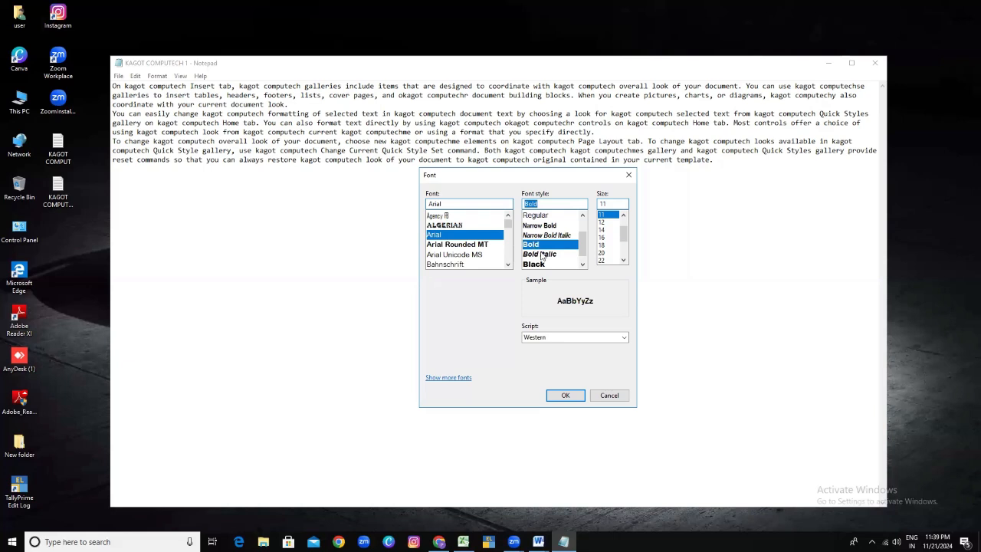
{"action": "left_click", "coordinate": [542, 254]}
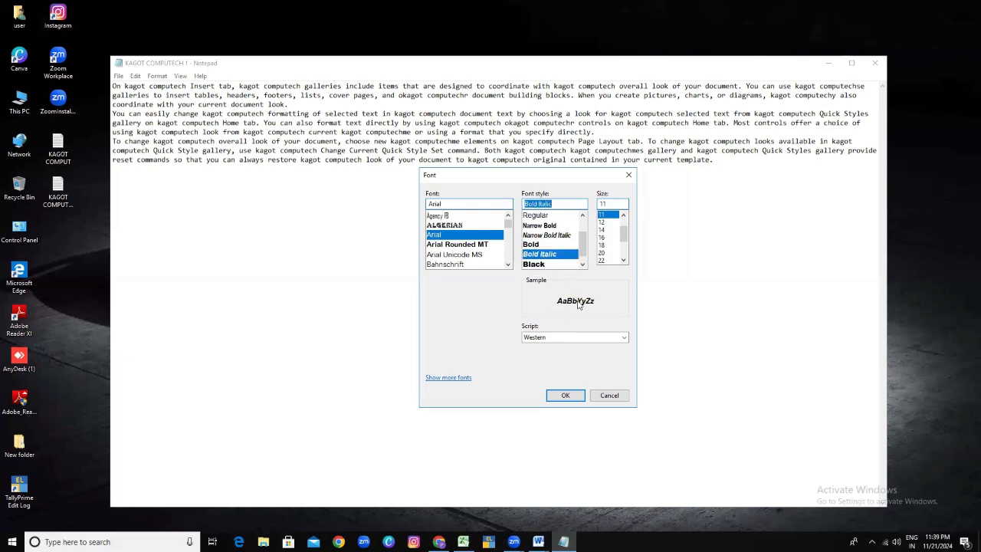
Look through the remaining Arial styles and preview the Berlin Sans FB font
{"action": "scroll", "coordinate": [550, 233], "scroll_direction": "up", "scroll_amount": 1}
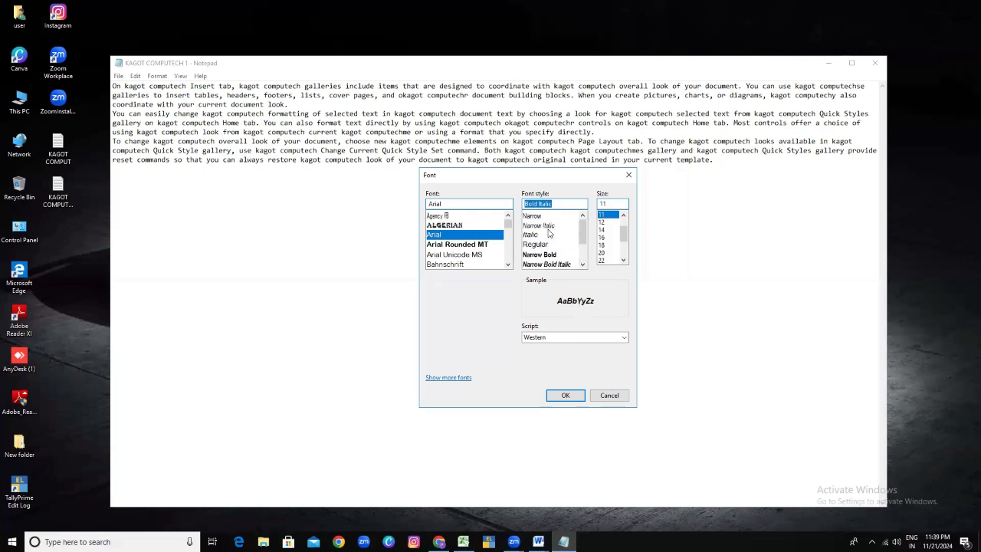
{"action": "scroll", "coordinate": [549, 227], "scroll_direction": "down", "scroll_amount": 2}
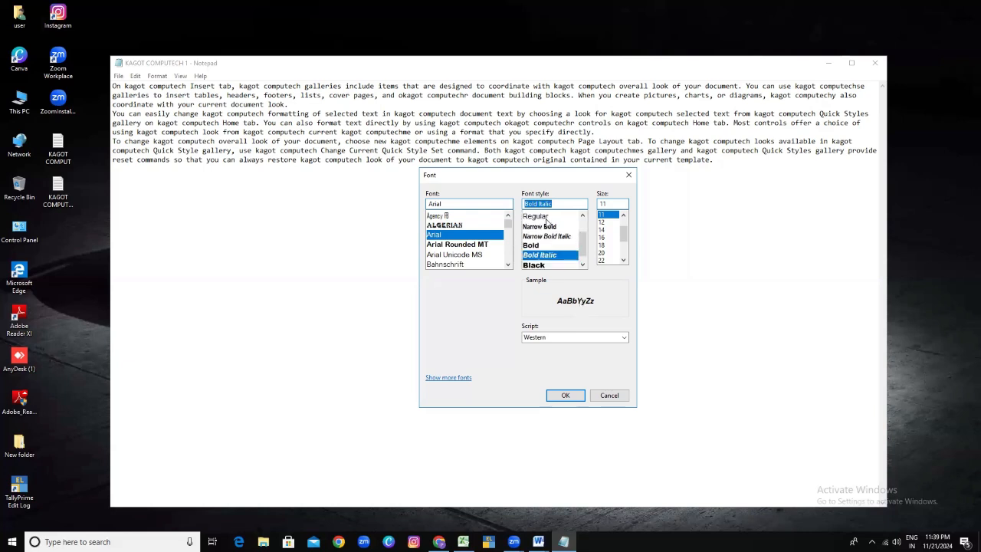
{"action": "scroll", "coordinate": [447, 242], "scroll_direction": "down", "scroll_amount": 3}
{"action": "left_click", "coordinate": [447, 217]}
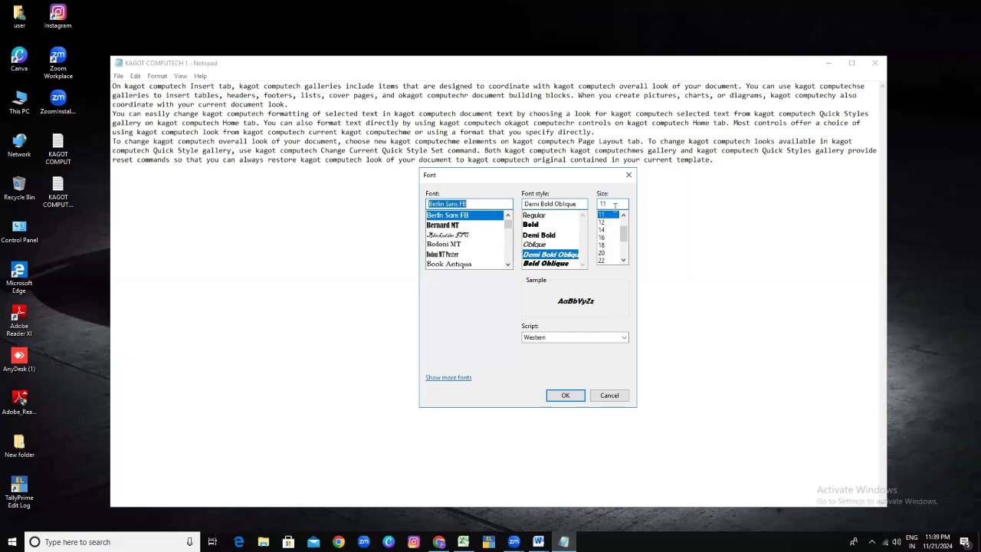
Preview font sizes 8 and 72 in the sample, and set the size to 22
{"action": "left_click_drag", "start_coordinate": [623, 233], "coordinate": [624, 231]}
{"action": "scroll", "coordinate": [606, 226], "scroll_direction": "up", "scroll_amount": 1}
{"action": "left_click", "coordinate": [606, 217]}
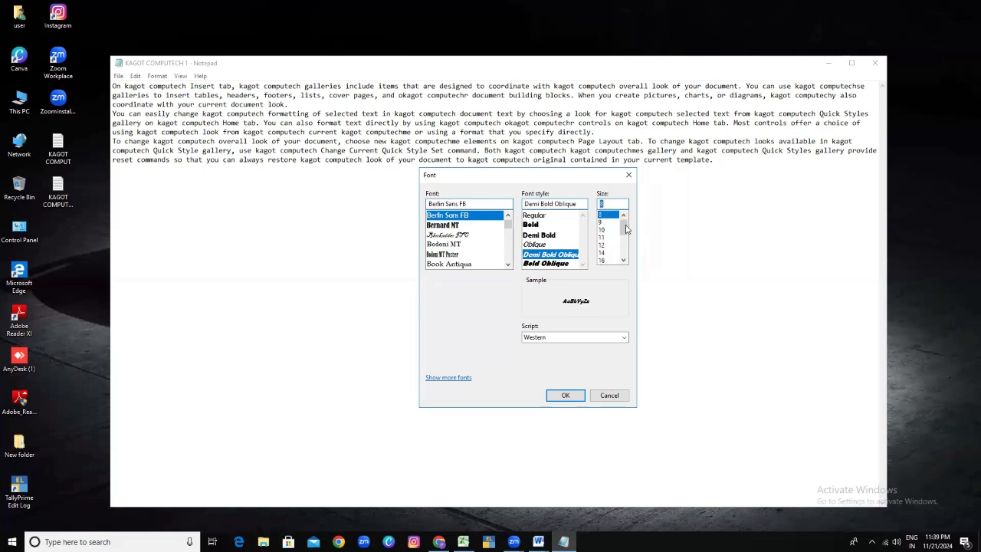
{"action": "left_click_drag", "start_coordinate": [625, 228], "coordinate": [627, 260]}
{"action": "left_click", "coordinate": [601, 262]}
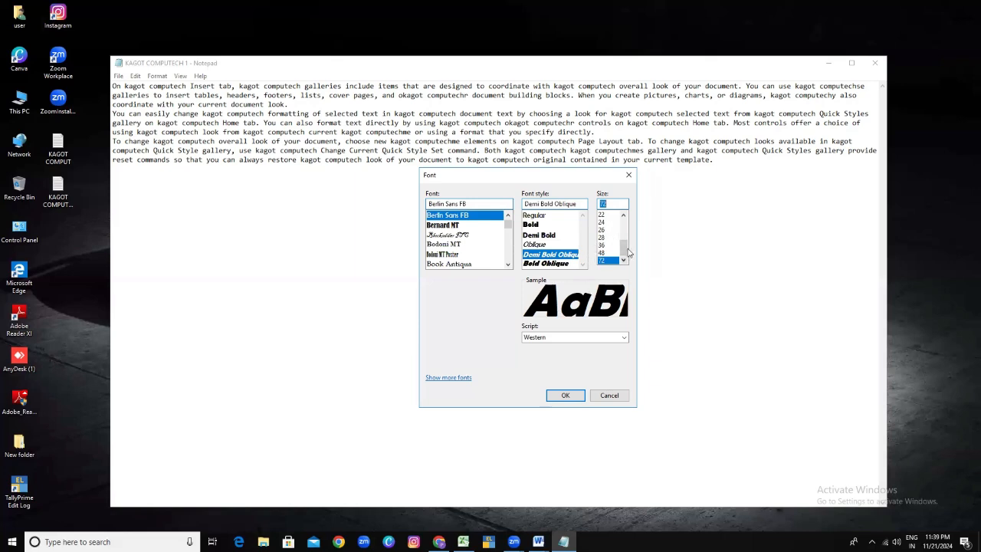
{"action": "scroll", "coordinate": [605, 247], "scroll_direction": "up", "scroll_amount": 1}
{"action": "left_click", "coordinate": [603, 237]}
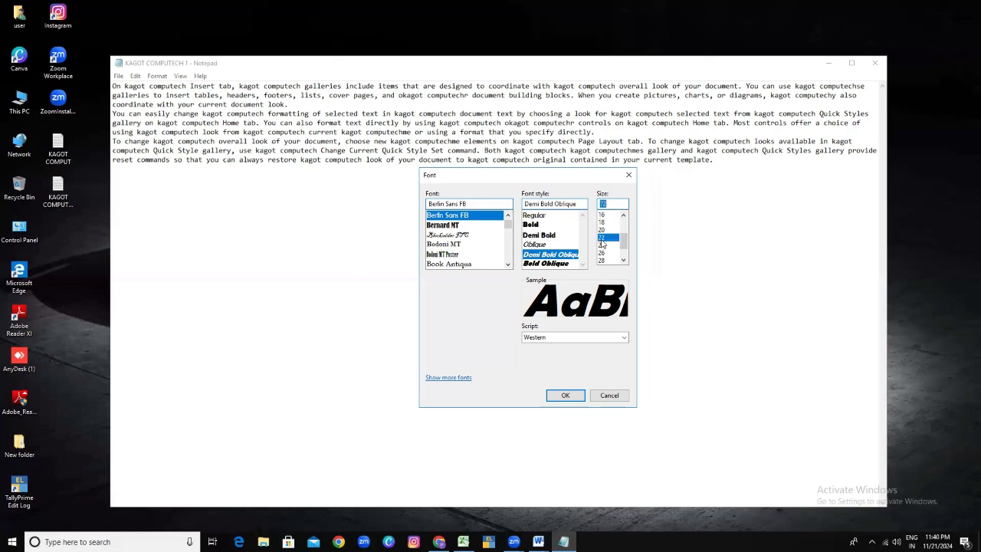
Set the font to Arial with the Bold style and apply the font settings to the document
{"action": "left_click", "coordinate": [543, 225]}
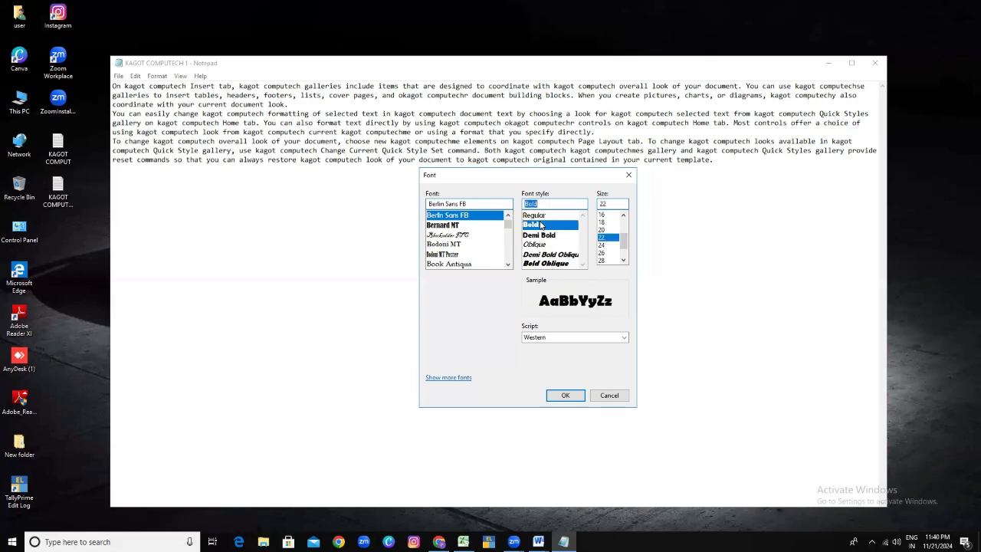
{"action": "scroll", "coordinate": [460, 236], "scroll_direction": "up", "scroll_amount": 4}
{"action": "left_click", "coordinate": [450, 235]}
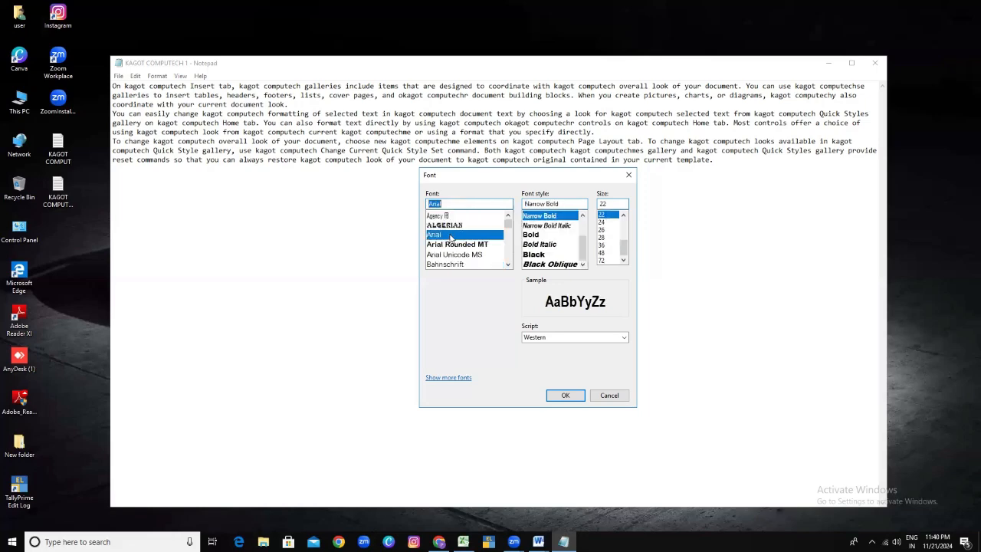
{"action": "left_click", "coordinate": [542, 234]}
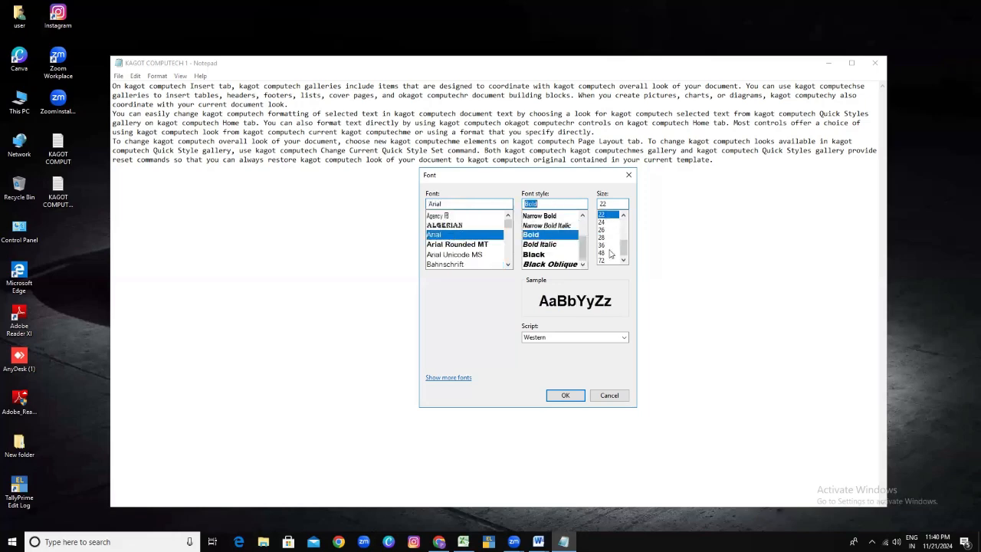
{"action": "left_click", "coordinate": [565, 396]}
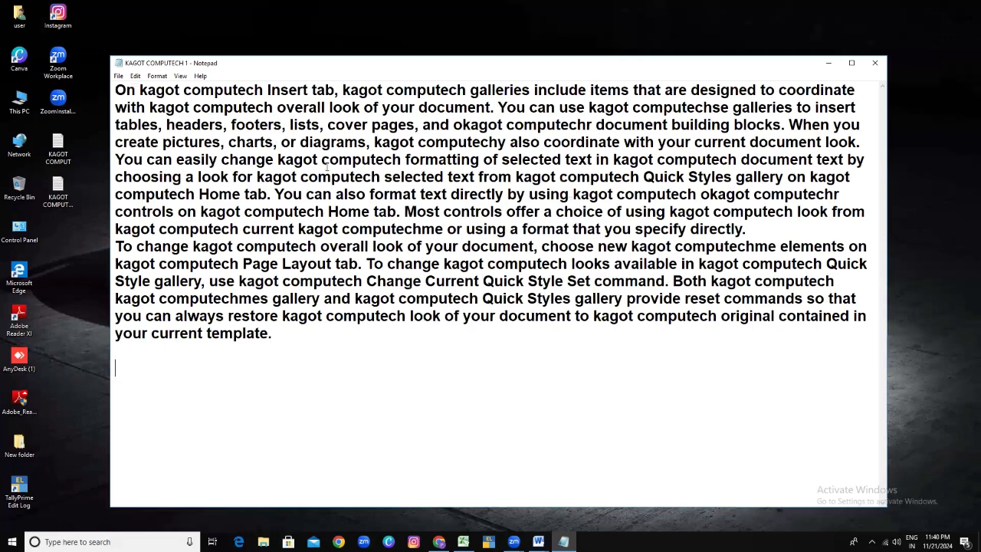
Turn off Word Wrap for the document and hide the status bar
{"action": "left_click", "coordinate": [157, 76]}
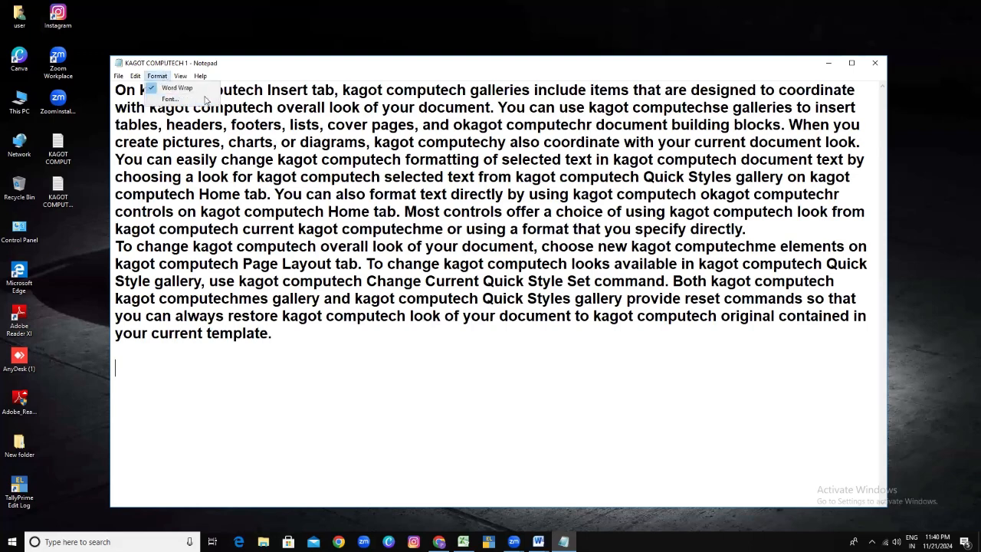
{"action": "left_click", "coordinate": [187, 79]}
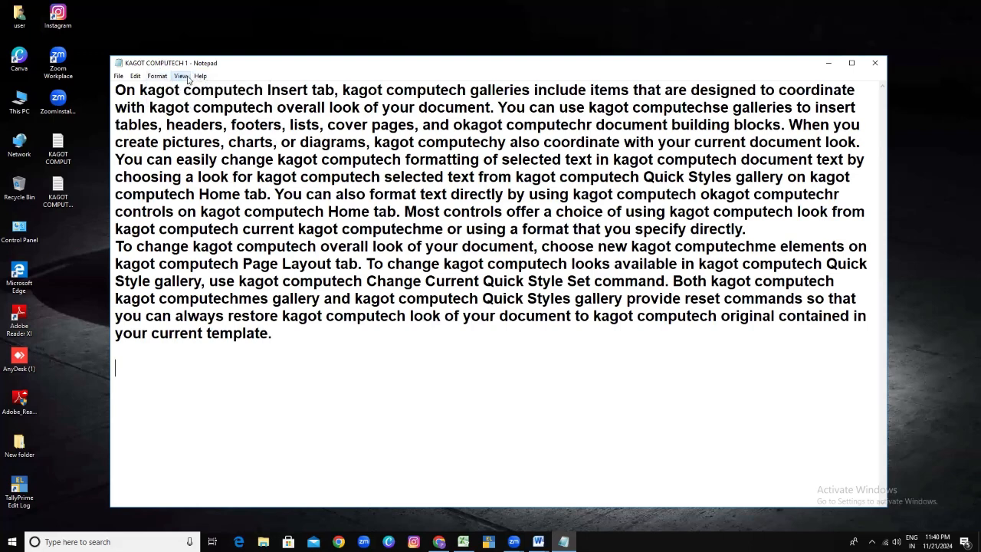
{"action": "left_click", "coordinate": [187, 79]}
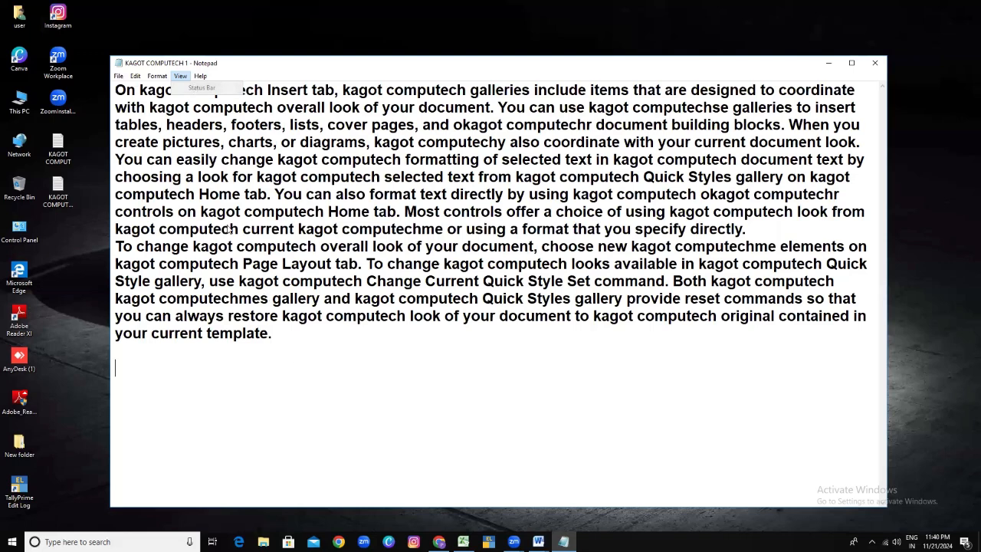
{"action": "left_click", "coordinate": [157, 77]}
{"action": "left_click", "coordinate": [157, 77]}
{"action": "left_click", "coordinate": [157, 77]}
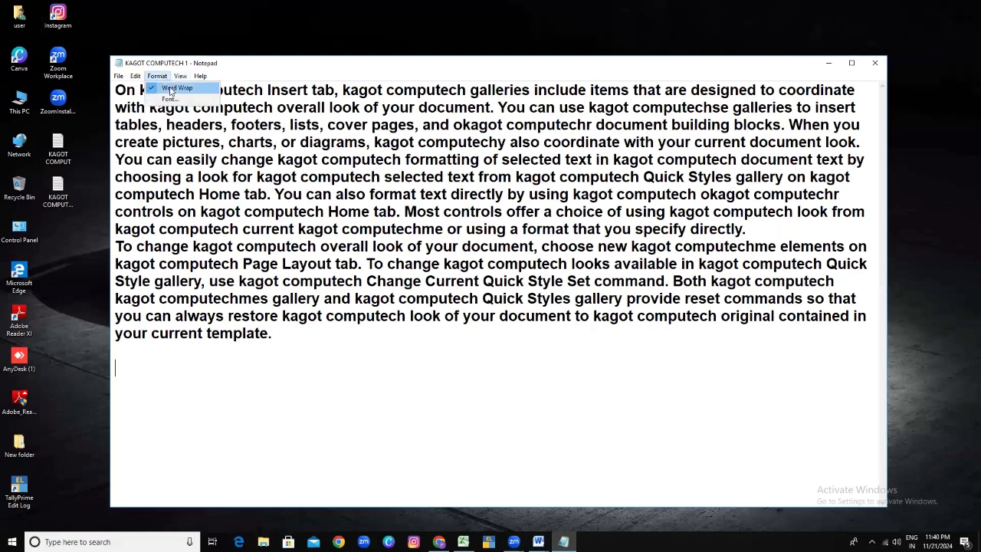
{"action": "left_click", "coordinate": [173, 87]}
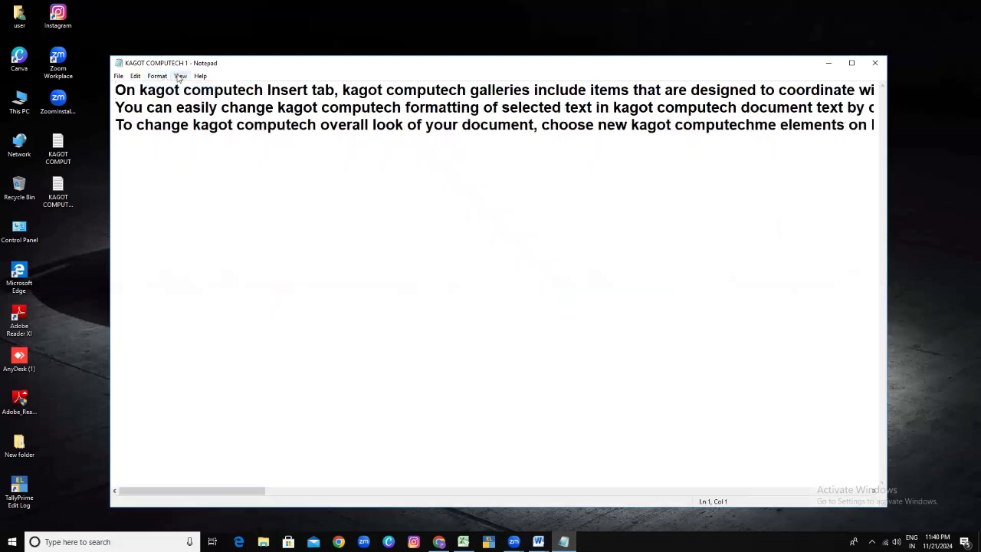
{"action": "left_click", "coordinate": [180, 77]}
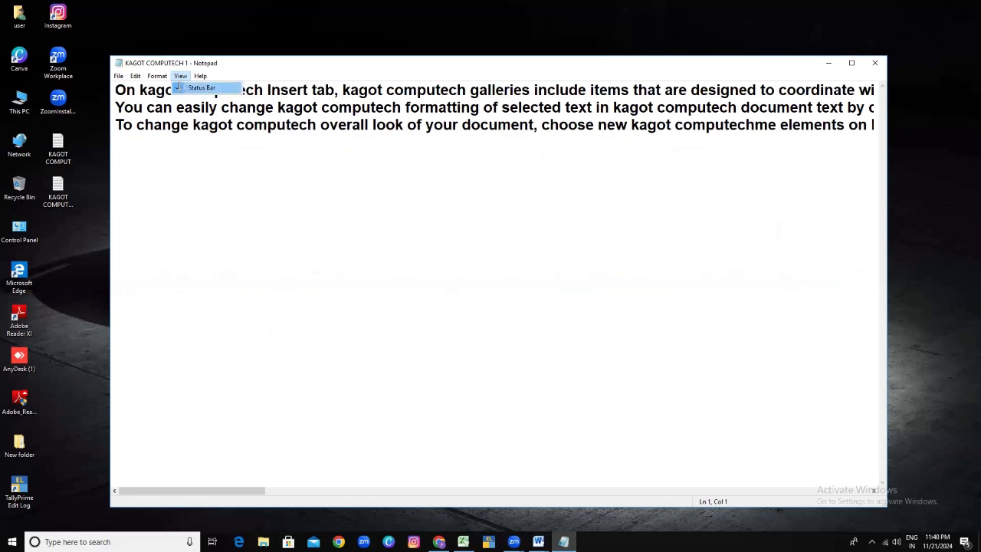
{"action": "left_click", "coordinate": [201, 88]}
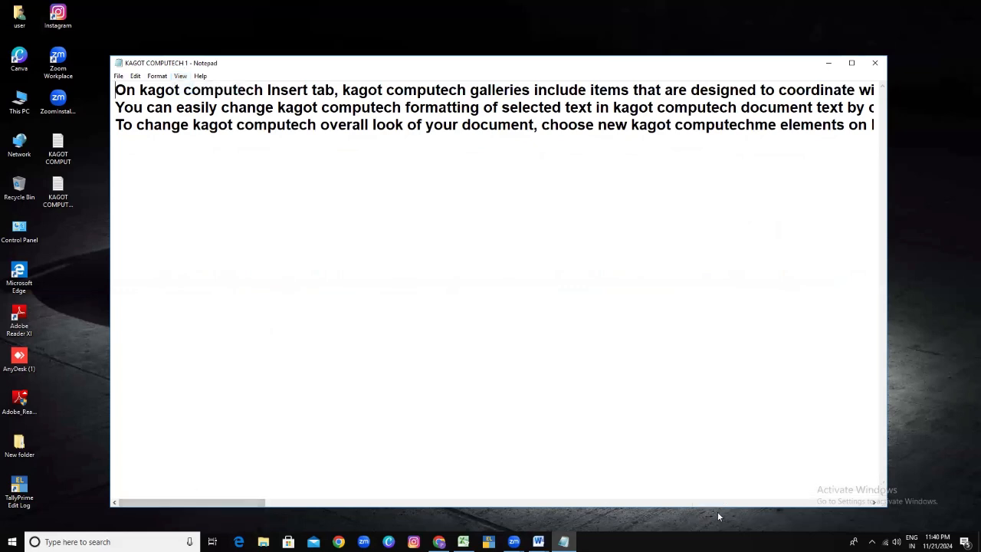
View the online help page for Notepad and close the browser window it opens in
{"action": "left_click", "coordinate": [200, 77]}
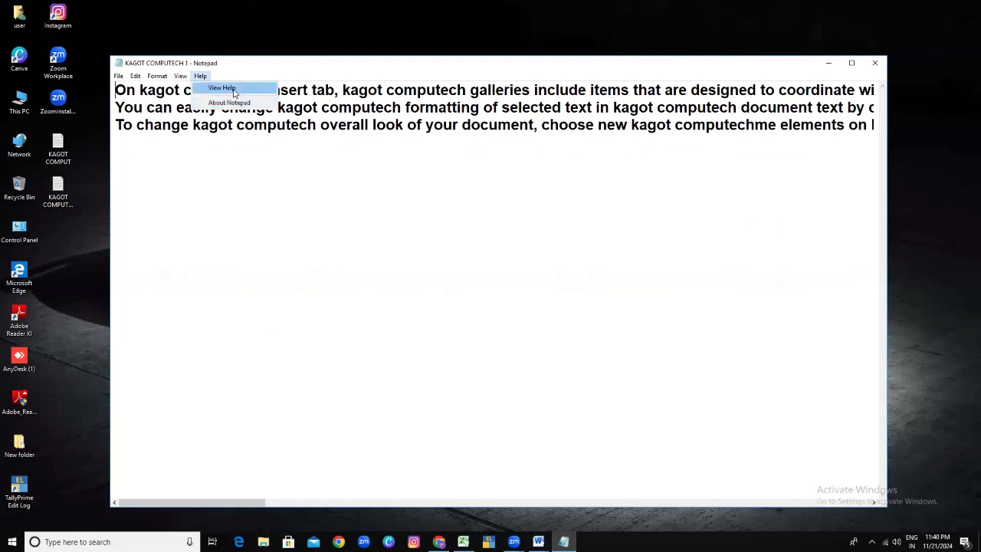
{"action": "left_click", "coordinate": [234, 90]}
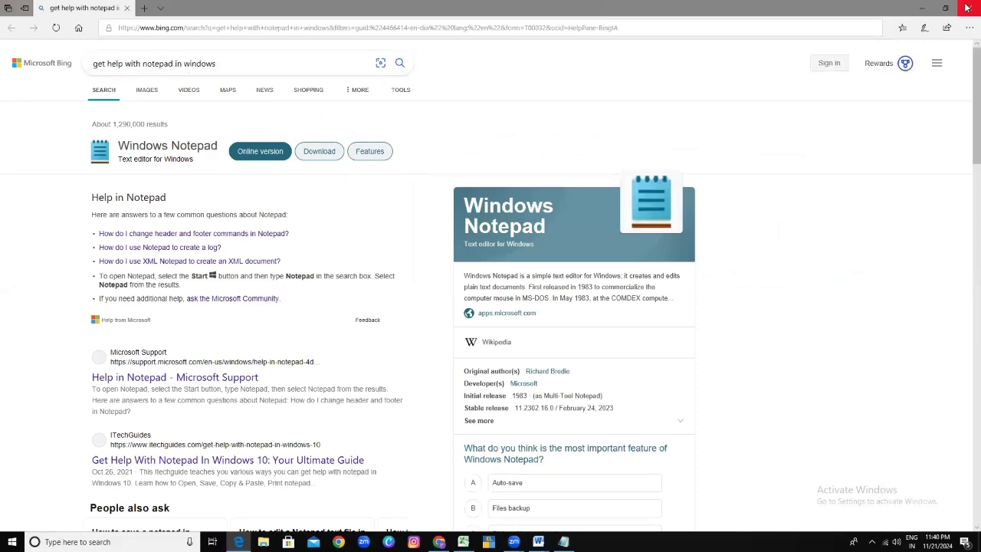
{"action": "left_click", "coordinate": [967, 8]}
View the About Notepad version and licence information, and dismiss the dialog
{"action": "left_click", "coordinate": [200, 76]}
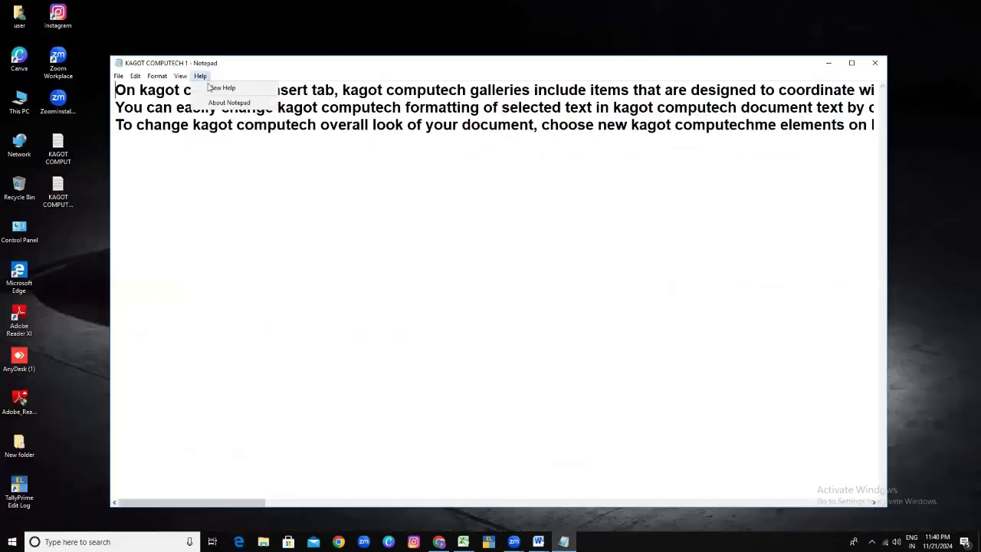
{"action": "left_click", "coordinate": [217, 105]}
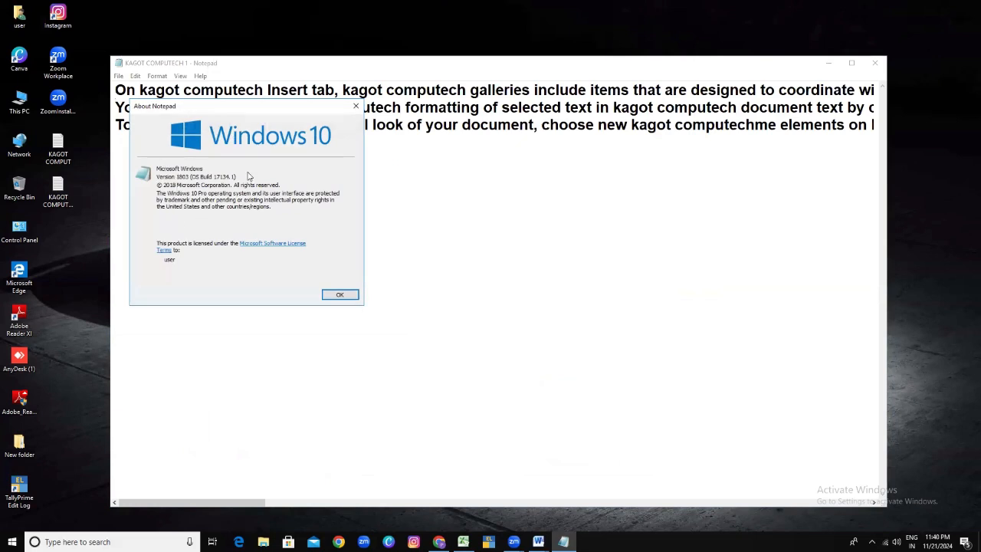
{"action": "left_click", "coordinate": [341, 295]}
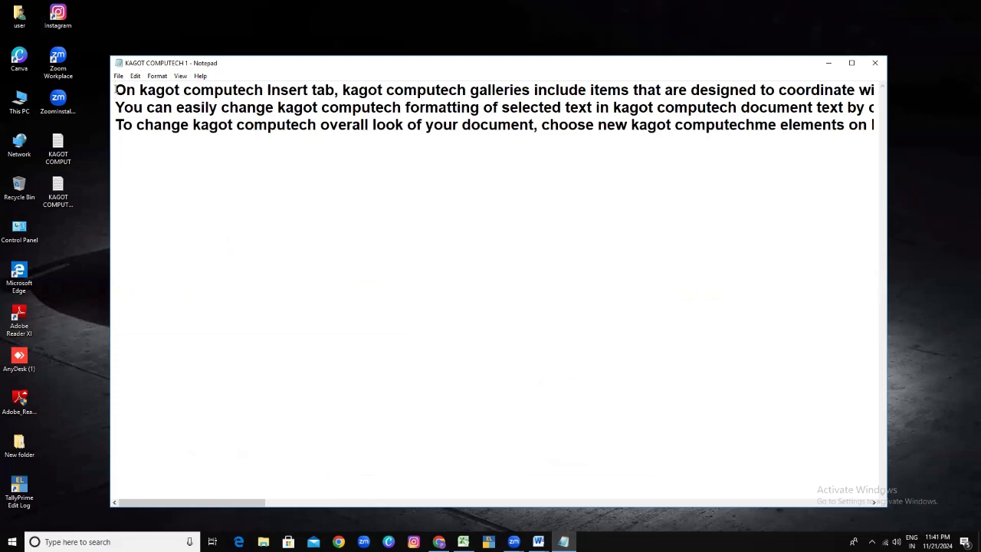
{"action": "left_click_drag", "start_coordinate": [115, 90], "coordinate": [872, 124]}
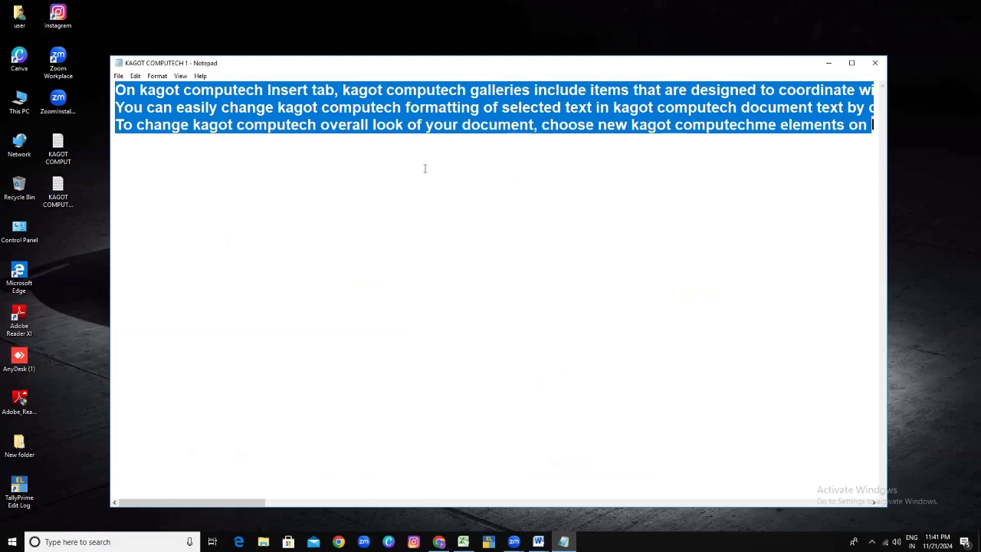
{"action": "left_click", "coordinate": [182, 183]}
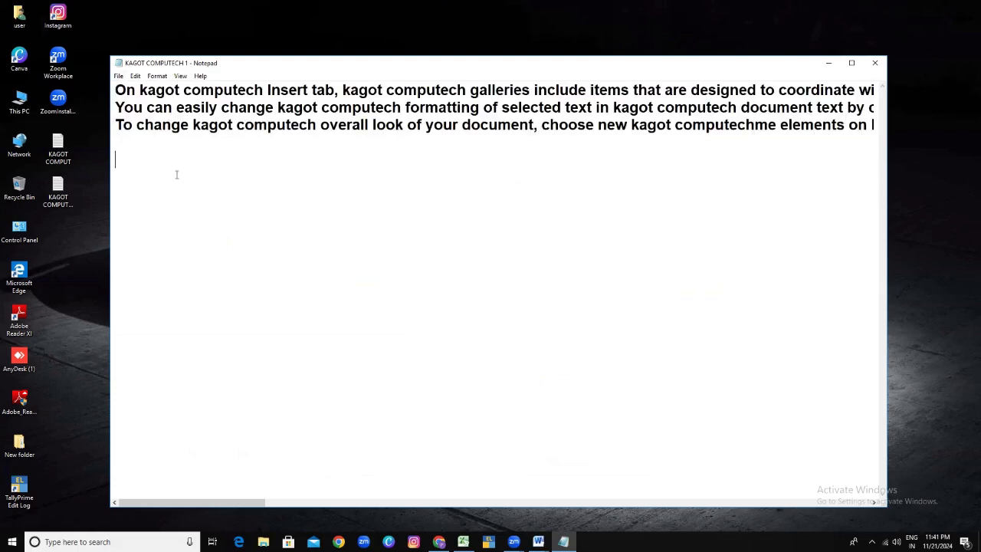